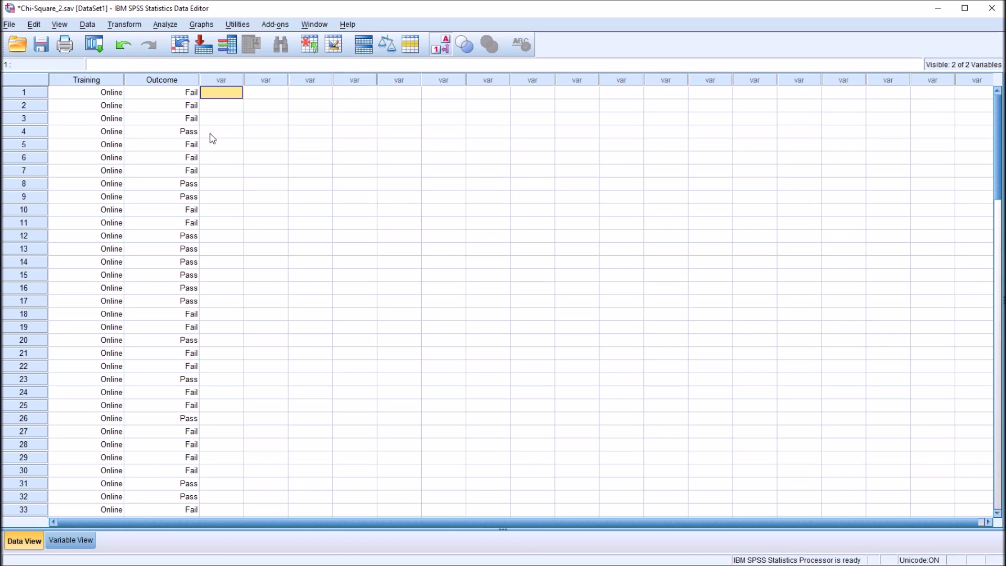
Step: Inspect the Training and Outcome columns, including the first Face-to-face case in row 48
{"action": "left_click", "coordinate": [85, 83]}
{"action": "left_click", "coordinate": [148, 82]}
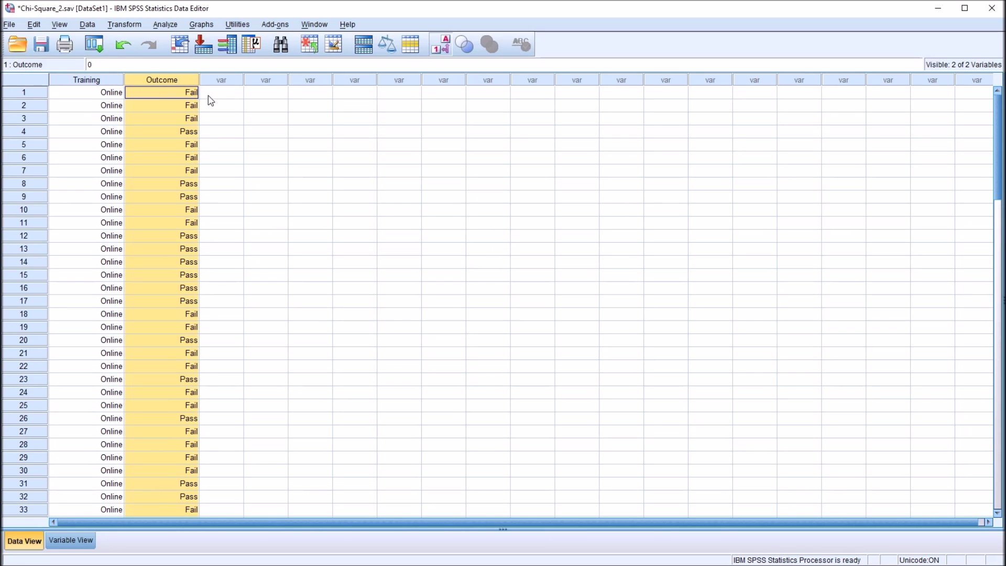
{"action": "left_click", "coordinate": [86, 82]}
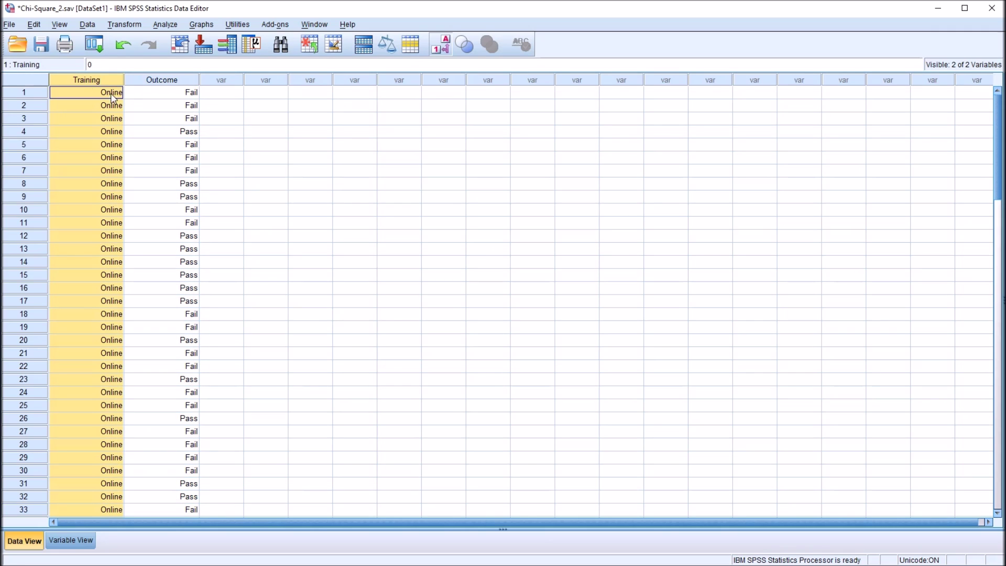
{"action": "left_click", "coordinate": [214, 95]}
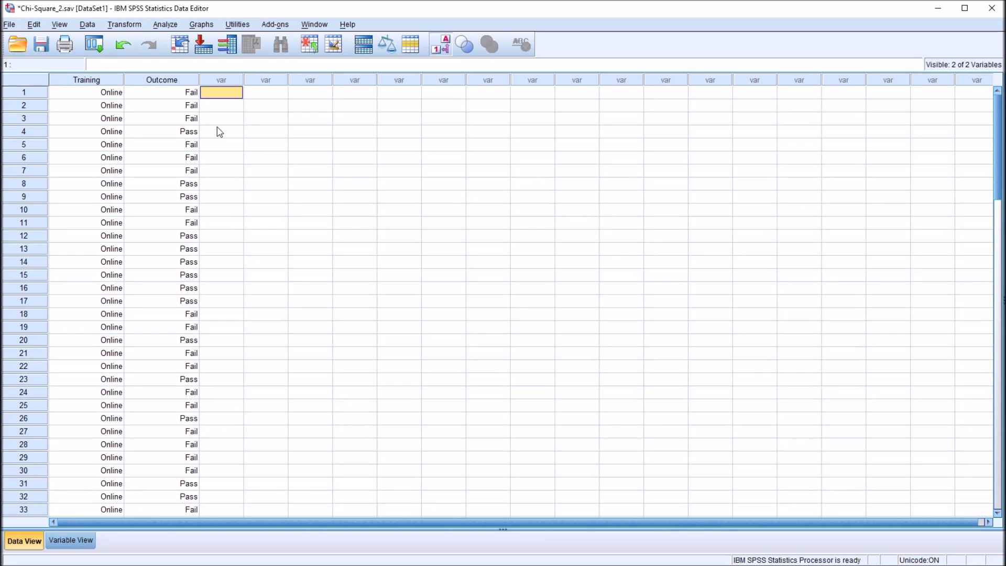
{"action": "left_click", "coordinate": [81, 96]}
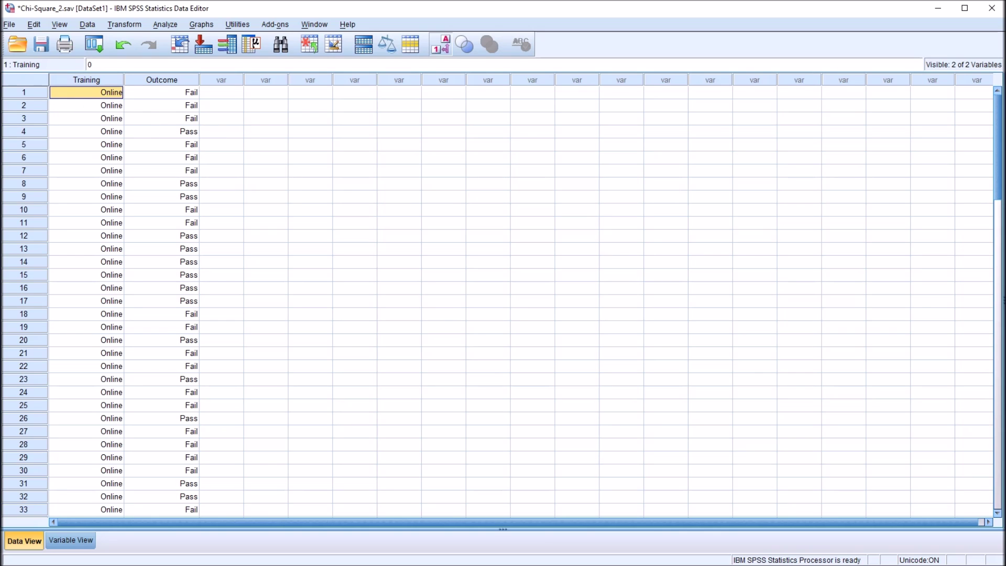
{"action": "left_click_drag", "start_coordinate": [1002, 180], "coordinate": [1001, 286]}
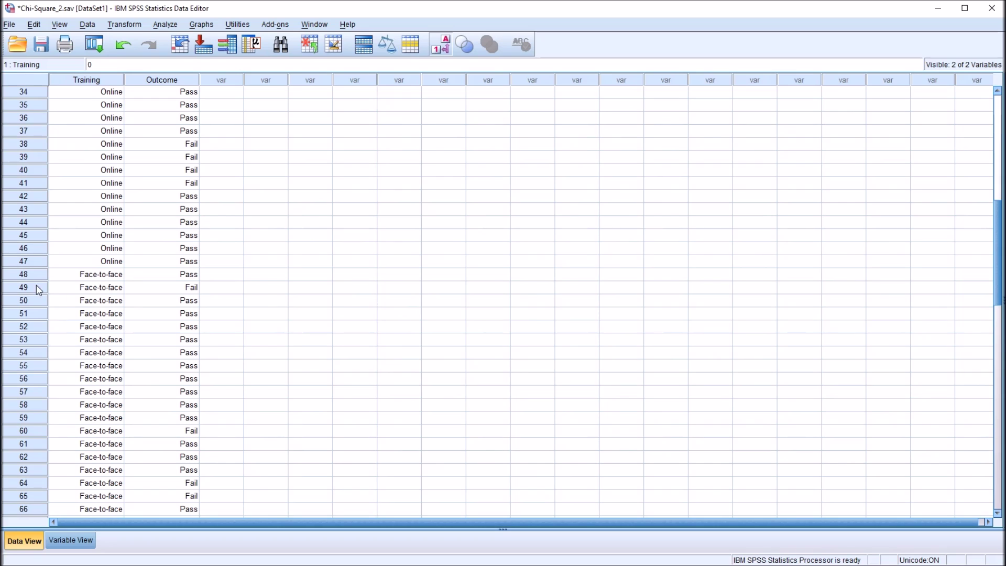
{"action": "left_click", "coordinate": [79, 277]}
{"action": "left_click", "coordinate": [88, 82]}
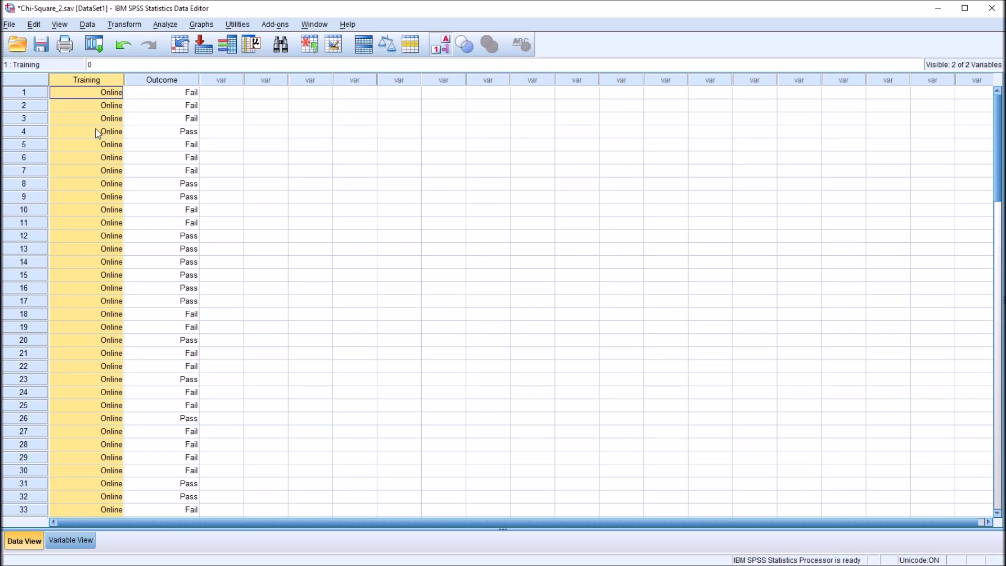
{"action": "left_click", "coordinate": [166, 81]}
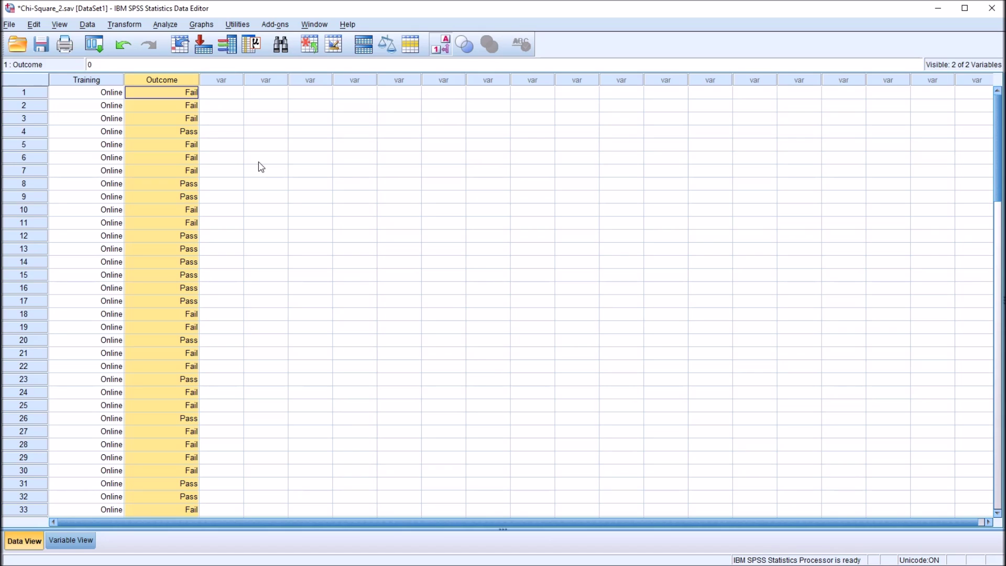
{"action": "left_click", "coordinate": [209, 94]}
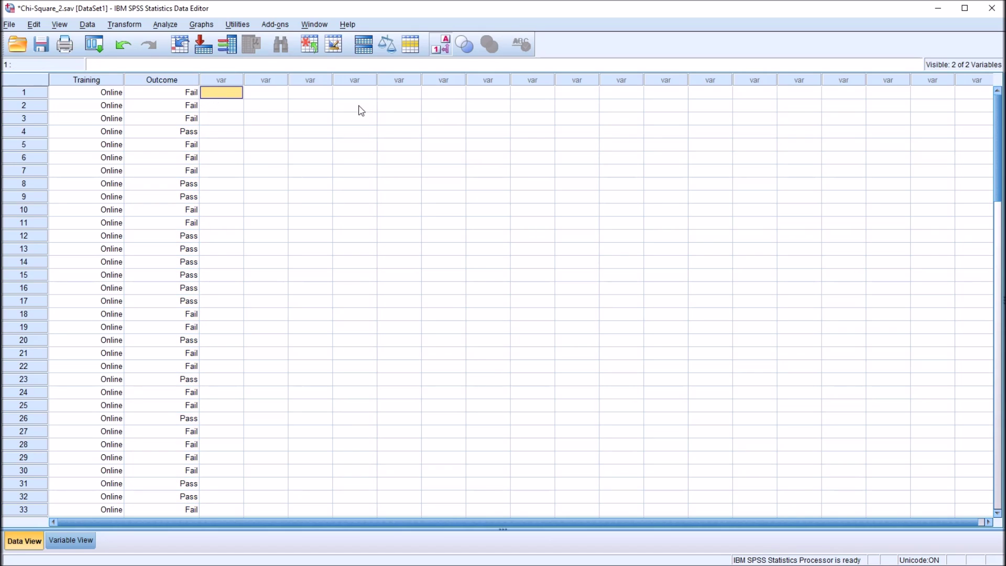
Step: Review Training and Outcome as raw 0/1 codes, then restore the Online, Fail and Pass labels
{"action": "left_click", "coordinate": [443, 48]}
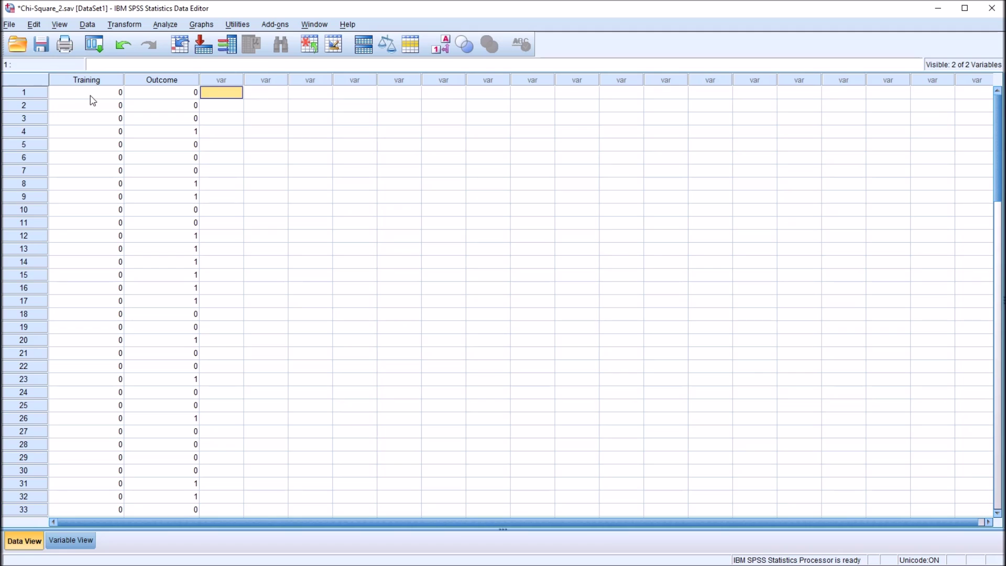
{"action": "left_click", "coordinate": [90, 81]}
{"action": "left_click", "coordinate": [147, 84]}
{"action": "left_click", "coordinate": [104, 83]}
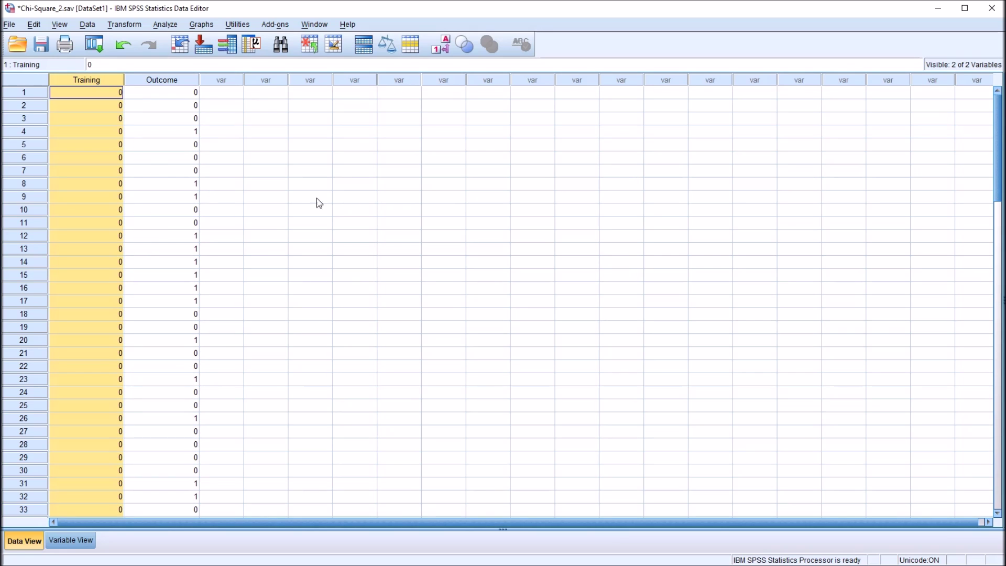
{"action": "left_click_drag", "start_coordinate": [995, 160], "coordinate": [635, 152]}
{"action": "left_click", "coordinate": [156, 81]}
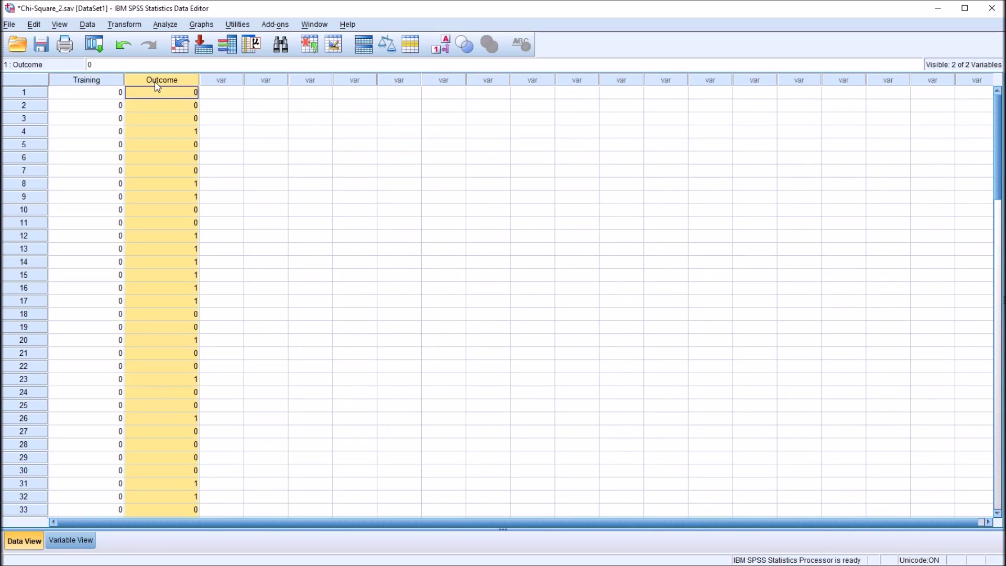
{"action": "left_click", "coordinate": [212, 97]}
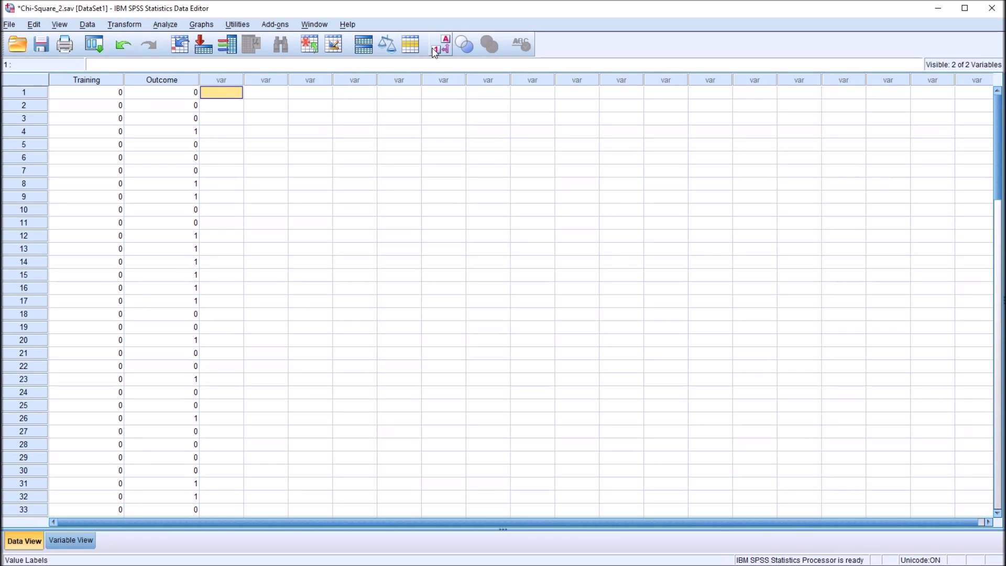
{"action": "left_click", "coordinate": [440, 44]}
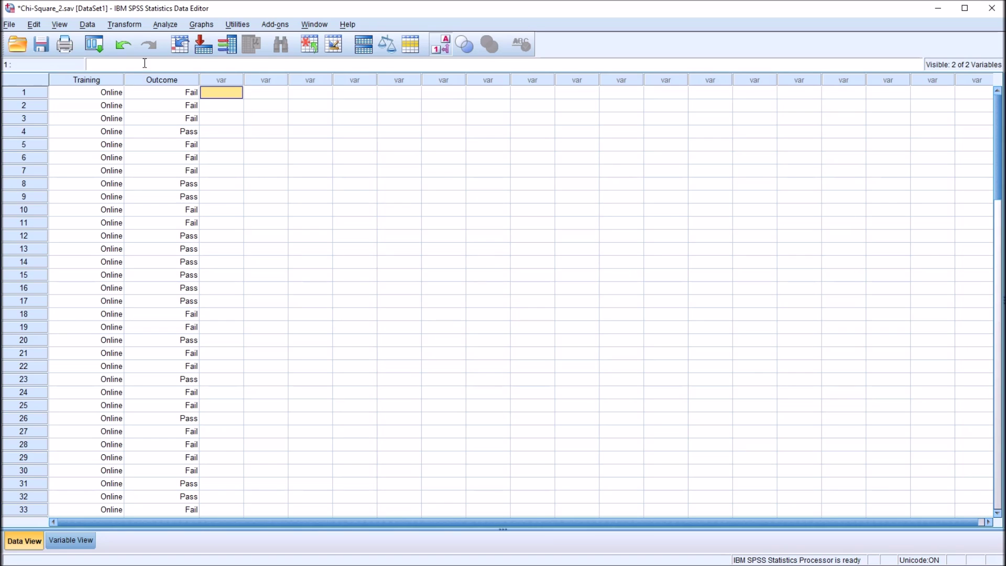
Step: Build a Crosstabs with Training in Row(s), Outcome in Column(s), and Chi-square checked
{"action": "left_click", "coordinate": [165, 26]}
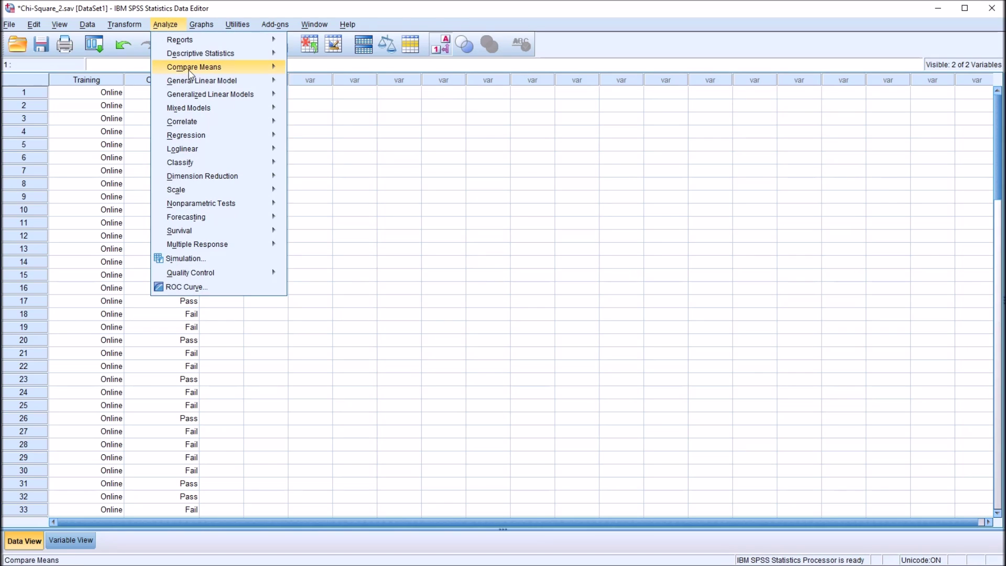
{"action": "mouse_move", "coordinate": [211, 57]}
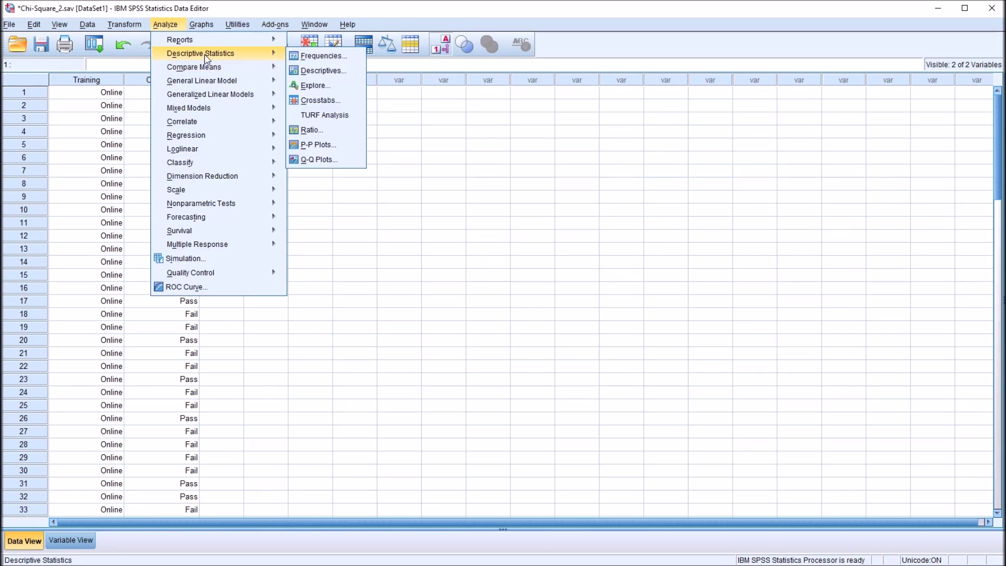
{"action": "left_click", "coordinate": [320, 100]}
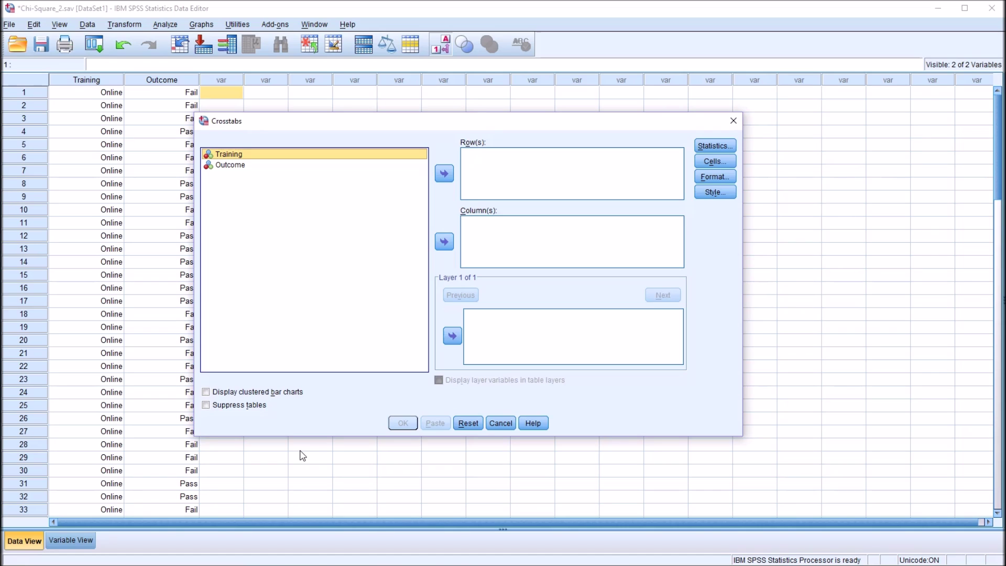
{"action": "left_click_drag", "start_coordinate": [244, 155], "coordinate": [473, 175]}
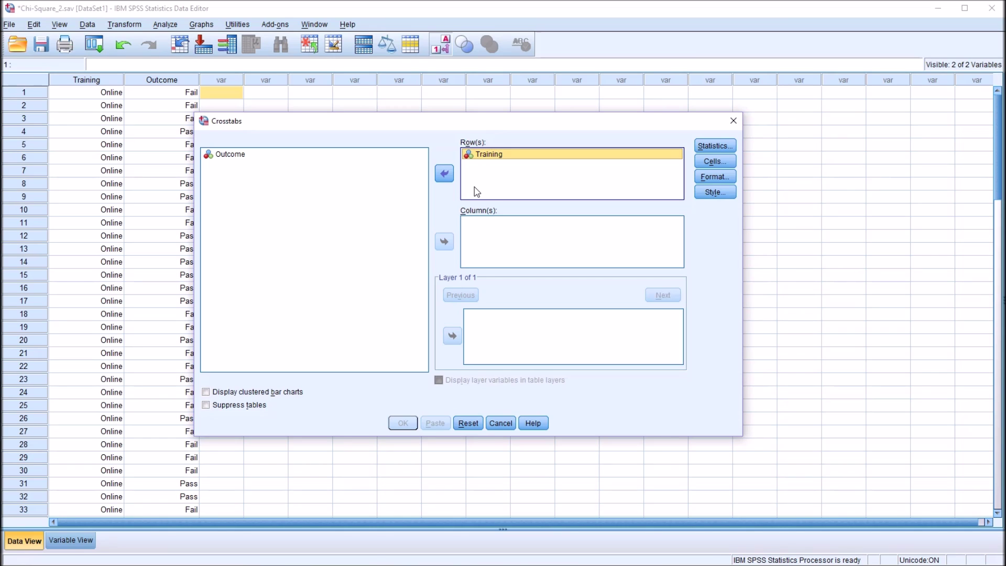
{"action": "left_click", "coordinate": [224, 156]}
{"action": "left_click_drag", "start_coordinate": [224, 156], "coordinate": [493, 241]}
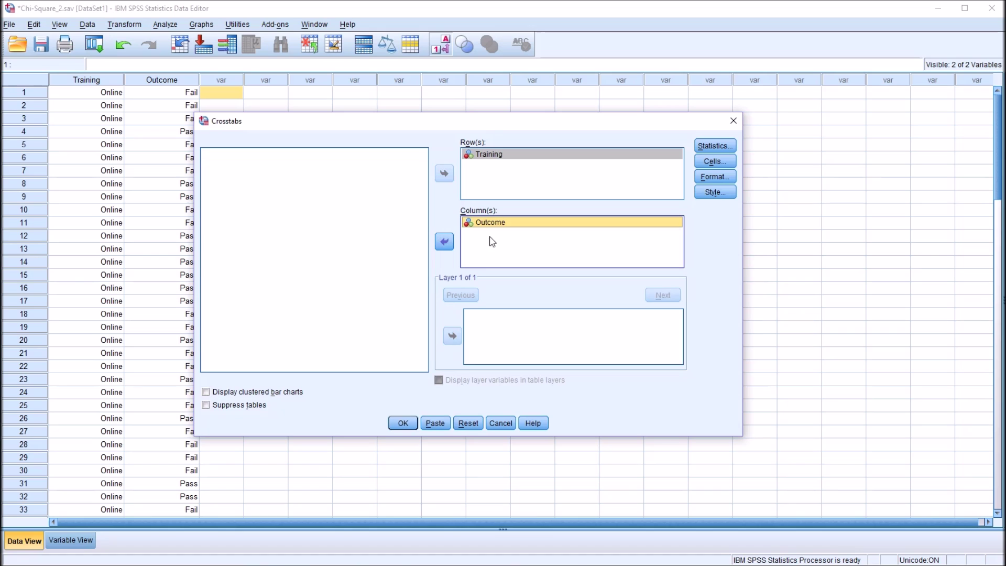
{"action": "left_click", "coordinate": [714, 146]}
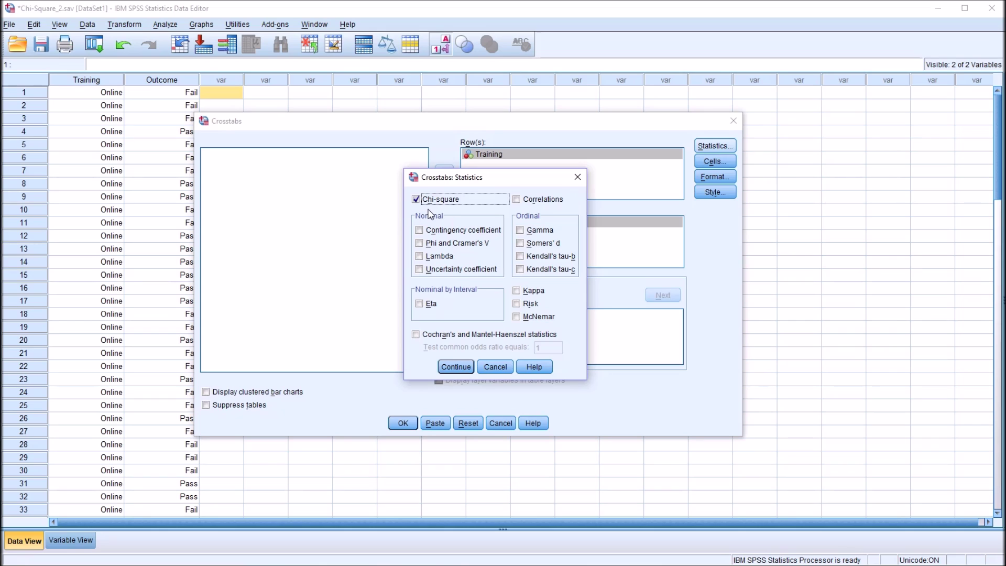
{"action": "left_click", "coordinate": [455, 367]}
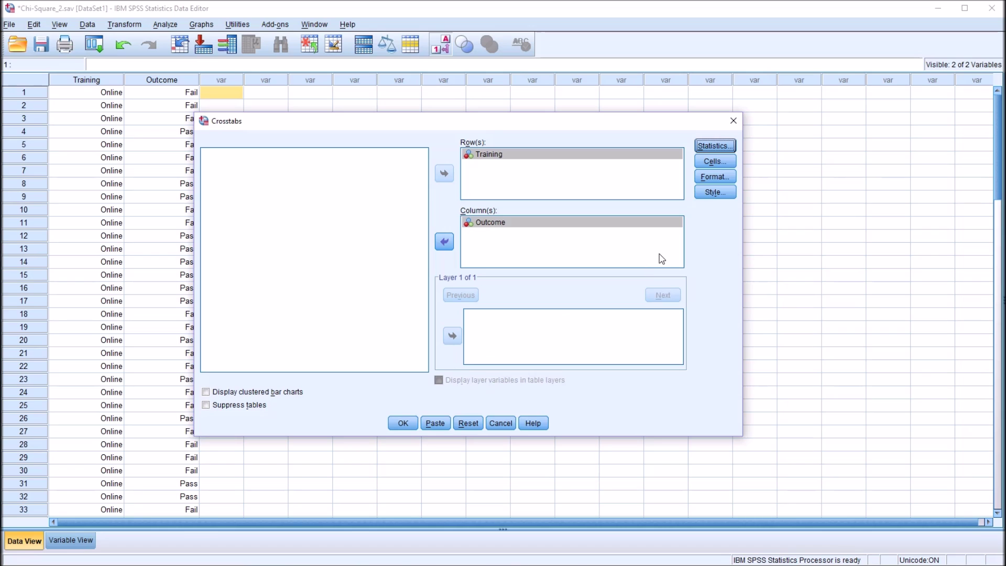
Step: Add expected counts plus row, column and total percentages to the cells, then run the crosstab
{"action": "left_click", "coordinate": [715, 163]}
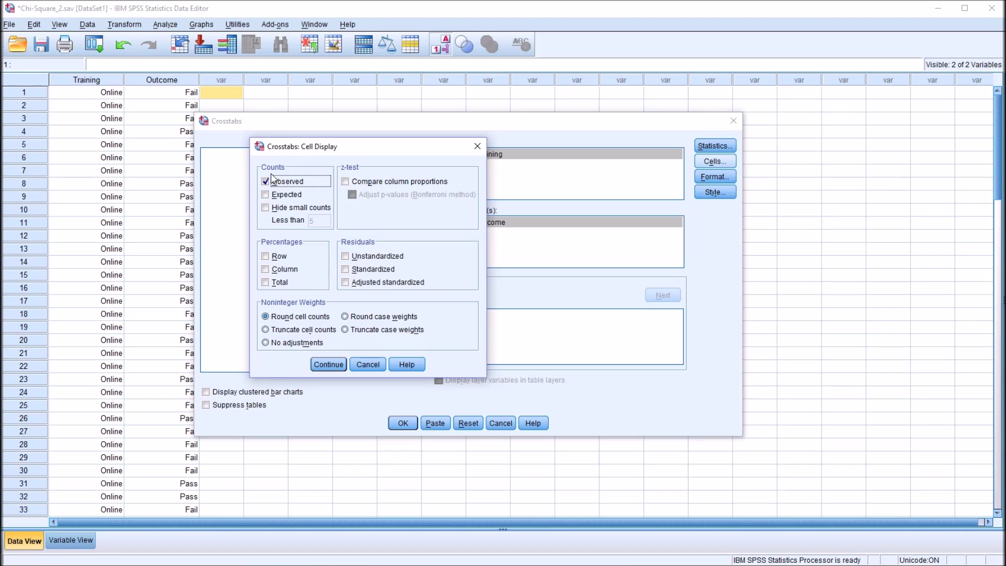
{"action": "left_click", "coordinate": [266, 195]}
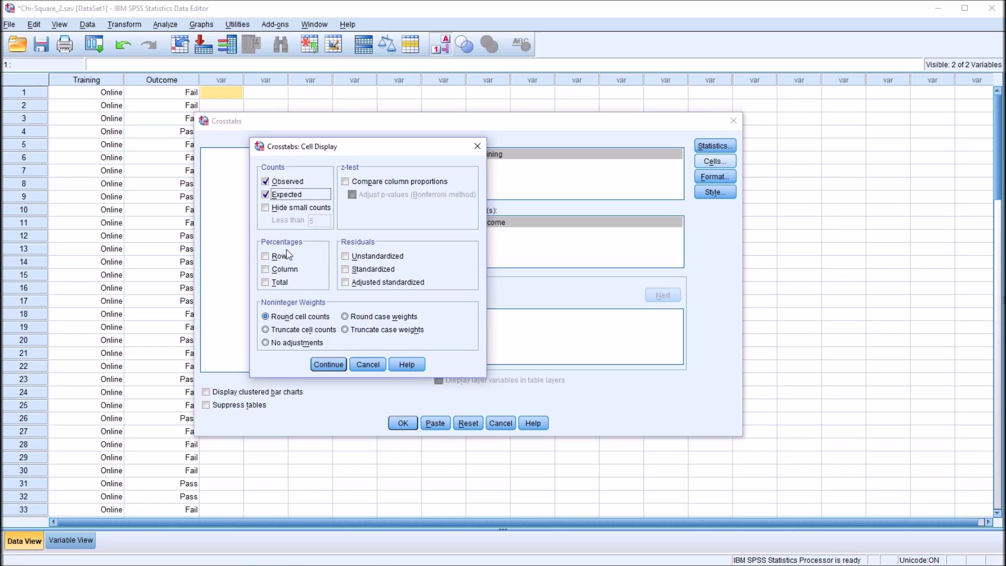
{"action": "left_click", "coordinate": [265, 257]}
{"action": "left_click", "coordinate": [266, 269]}
{"action": "left_click", "coordinate": [265, 282]}
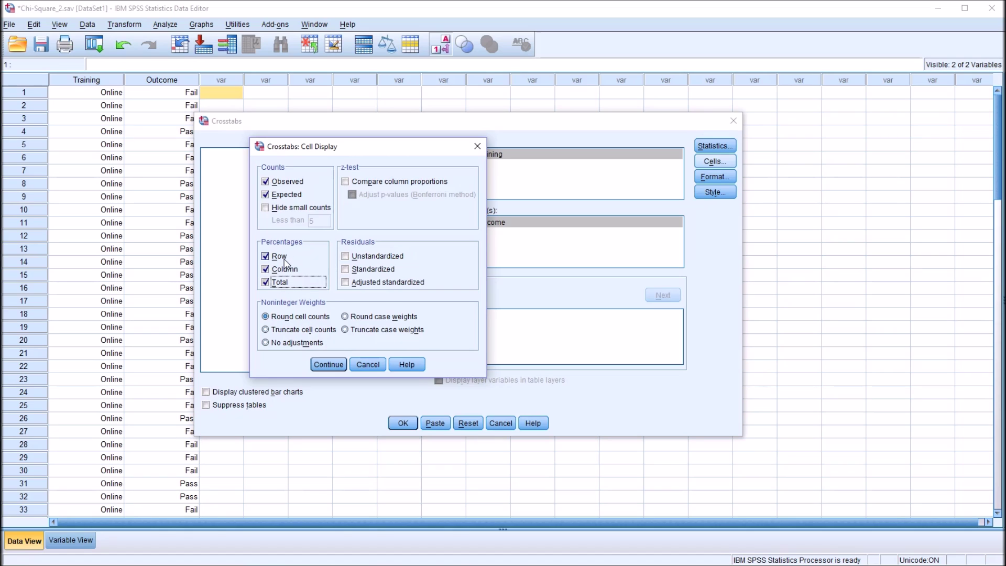
{"action": "left_click", "coordinate": [326, 365]}
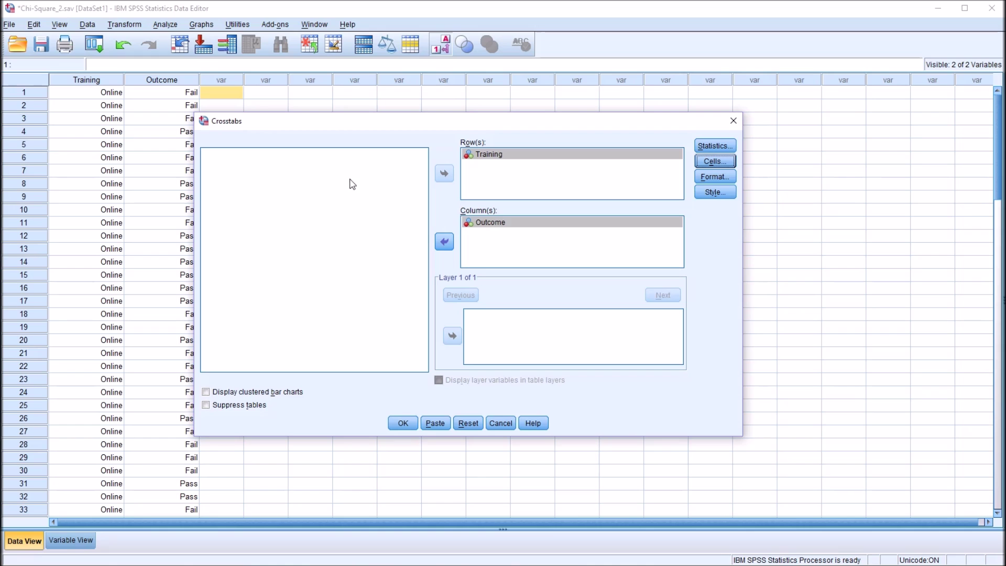
{"action": "left_click", "coordinate": [401, 423]}
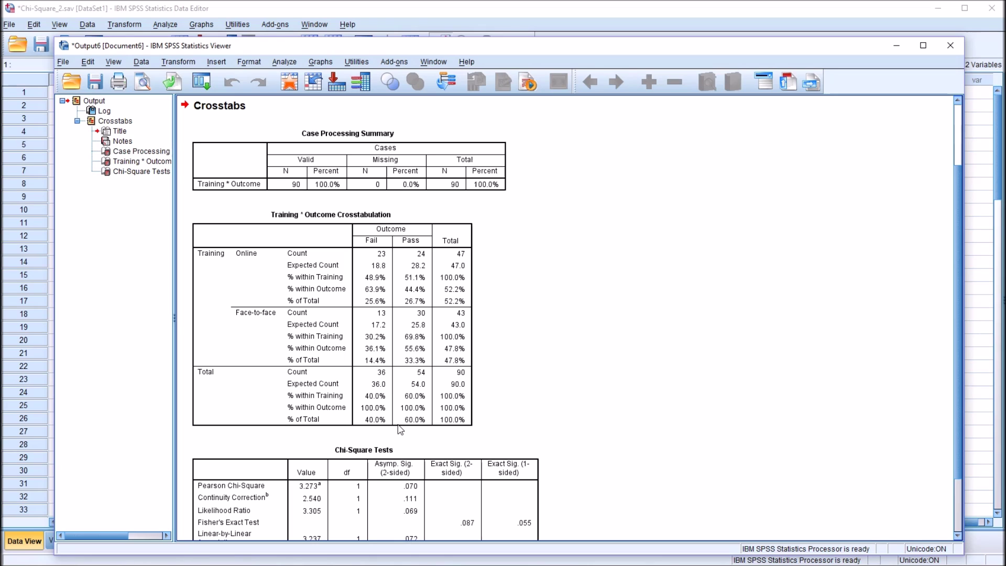
{"action": "left_click", "coordinate": [339, 172]}
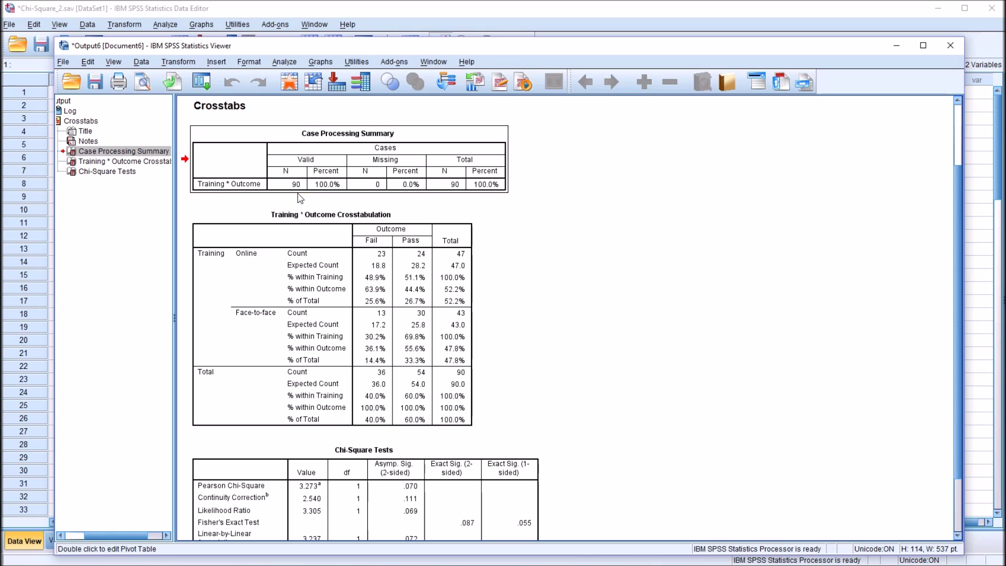
{"action": "left_click", "coordinate": [361, 226]}
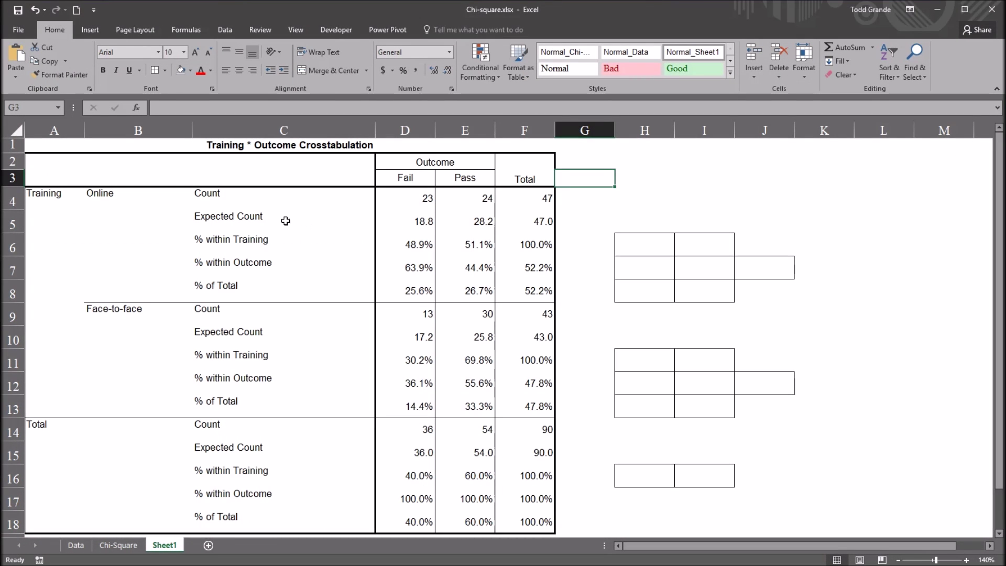
{"action": "left_click", "coordinate": [47, 197]}
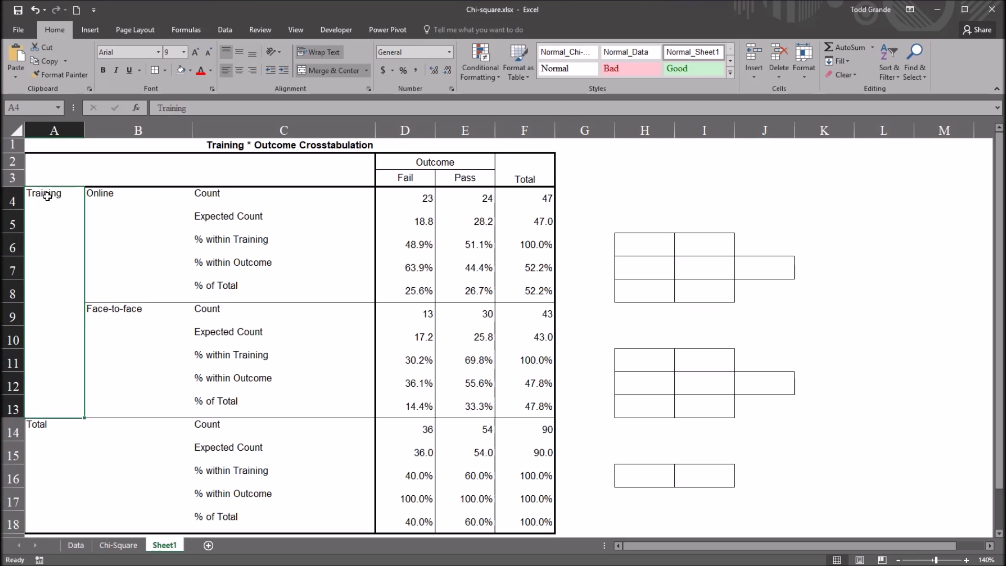
{"action": "left_click", "coordinate": [104, 196]}
{"action": "left_click", "coordinate": [124, 330]}
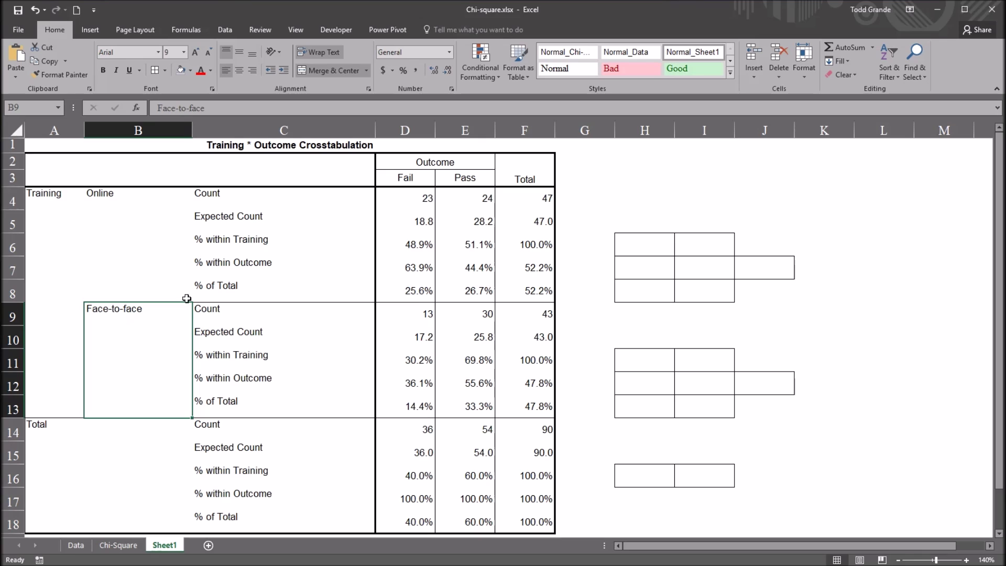
{"action": "left_click", "coordinate": [430, 163]}
{"action": "left_click", "coordinate": [409, 180]}
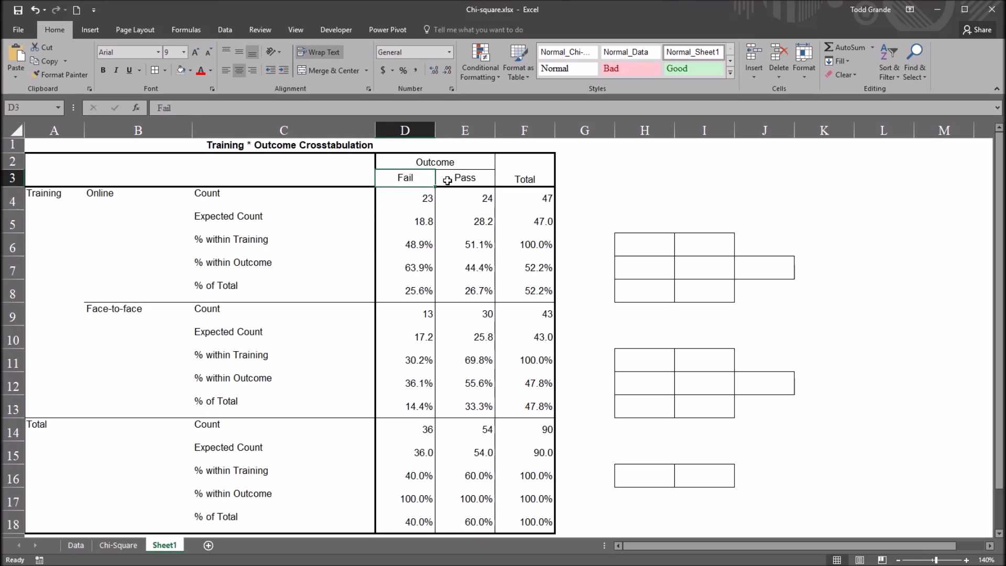
{"action": "left_click", "coordinate": [452, 180]}
{"action": "key", "text": "Up"}
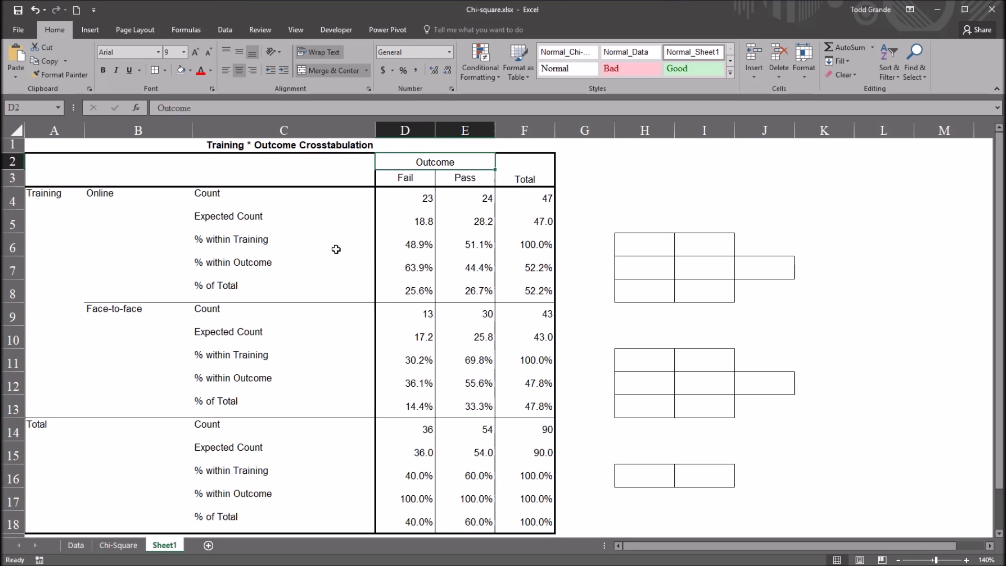
{"action": "left_click", "coordinate": [282, 243]}
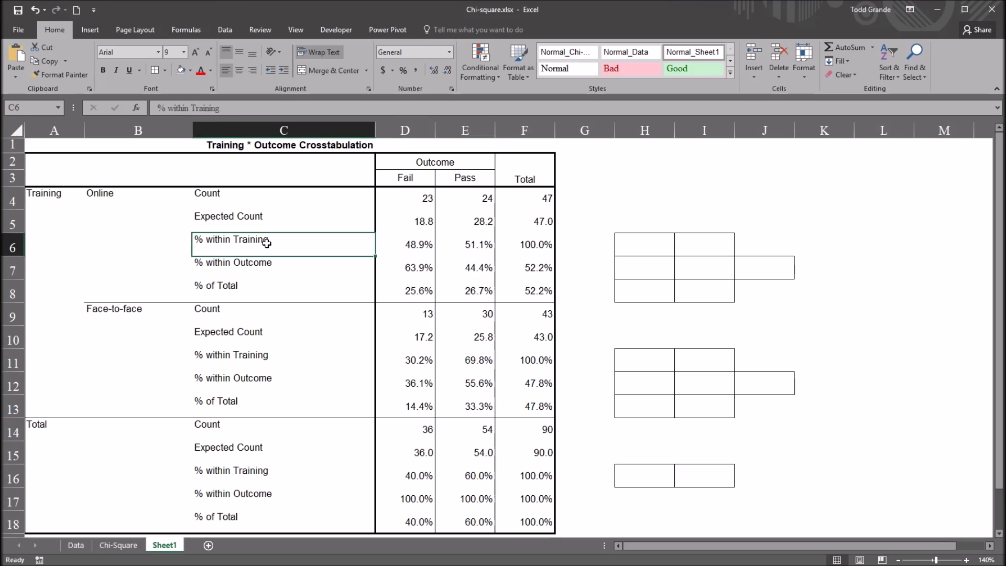
{"action": "left_click", "coordinate": [308, 259]}
{"action": "left_click", "coordinate": [293, 244]}
{"action": "left_click", "coordinate": [291, 262]}
{"action": "left_click", "coordinate": [260, 285]}
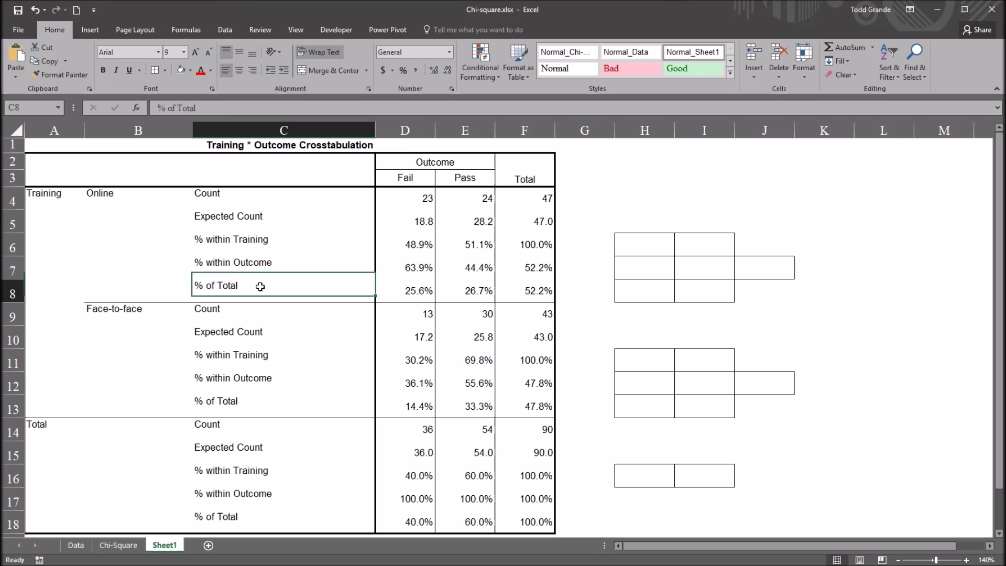
{"action": "left_click_drag", "start_coordinate": [397, 246], "coordinate": [497, 283]}
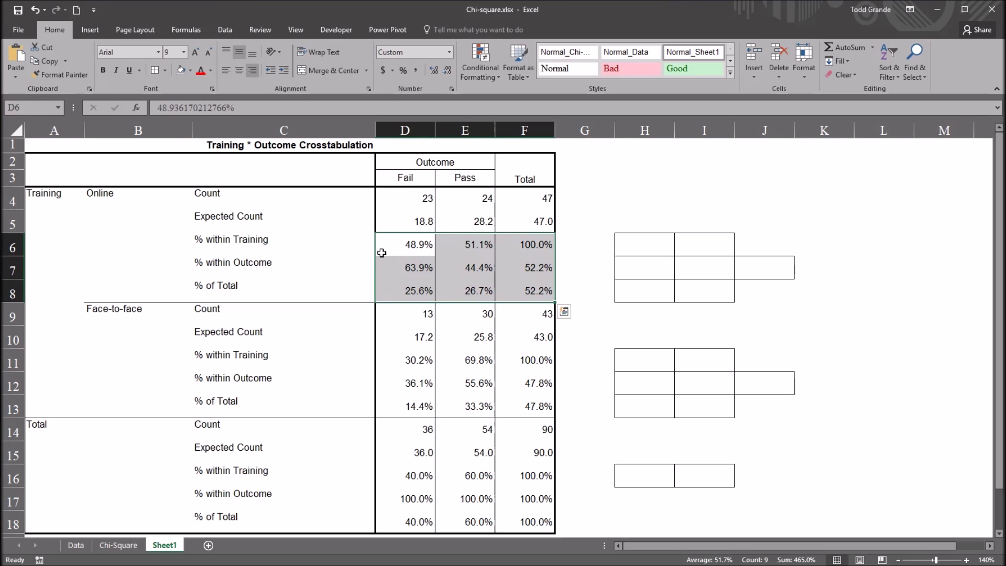
{"action": "left_click", "coordinate": [399, 251]}
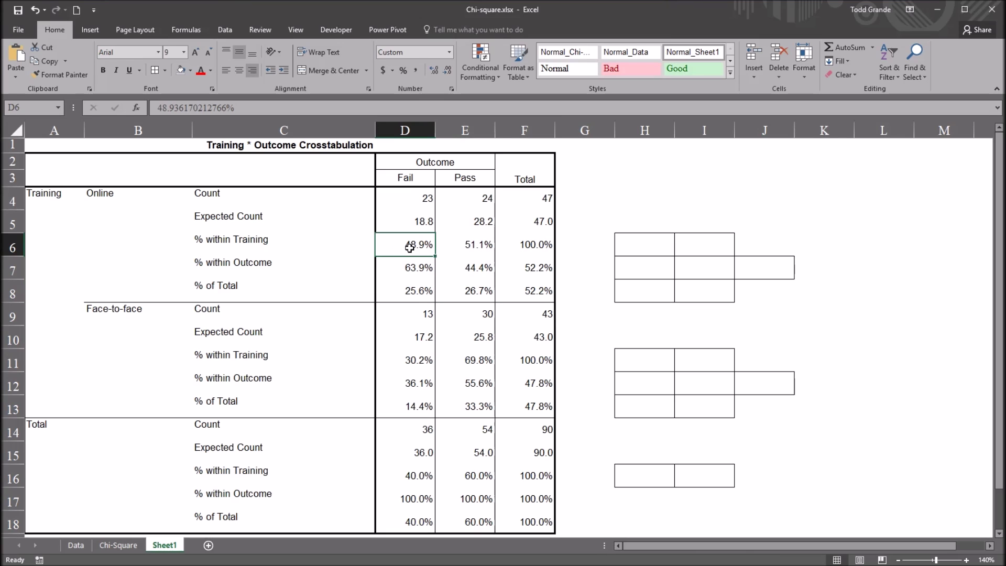
{"action": "left_click_drag", "start_coordinate": [624, 246], "coordinate": [723, 280]}
{"action": "left_click", "coordinate": [748, 250]}
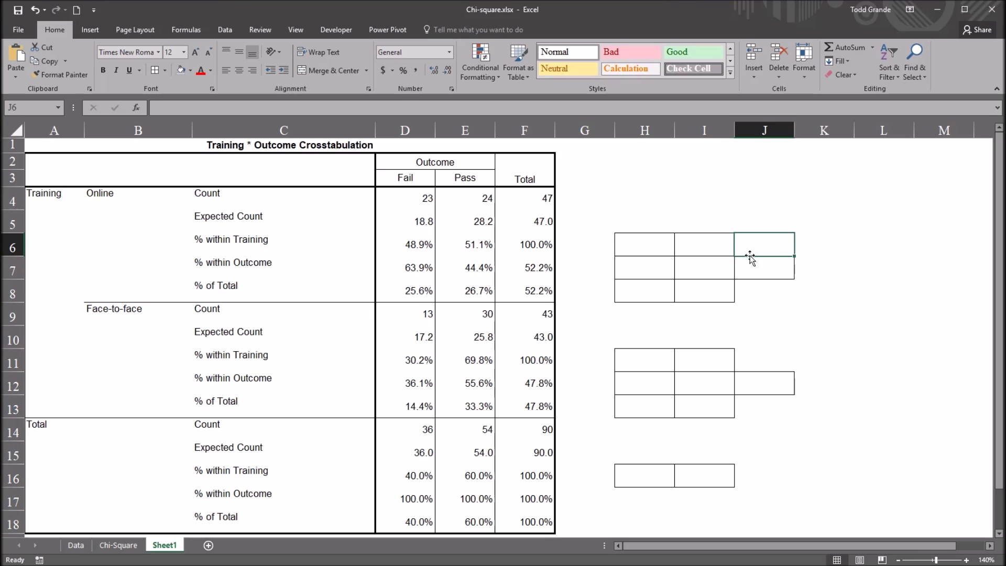
{"action": "left_click_drag", "start_coordinate": [657, 252], "coordinate": [737, 292]}
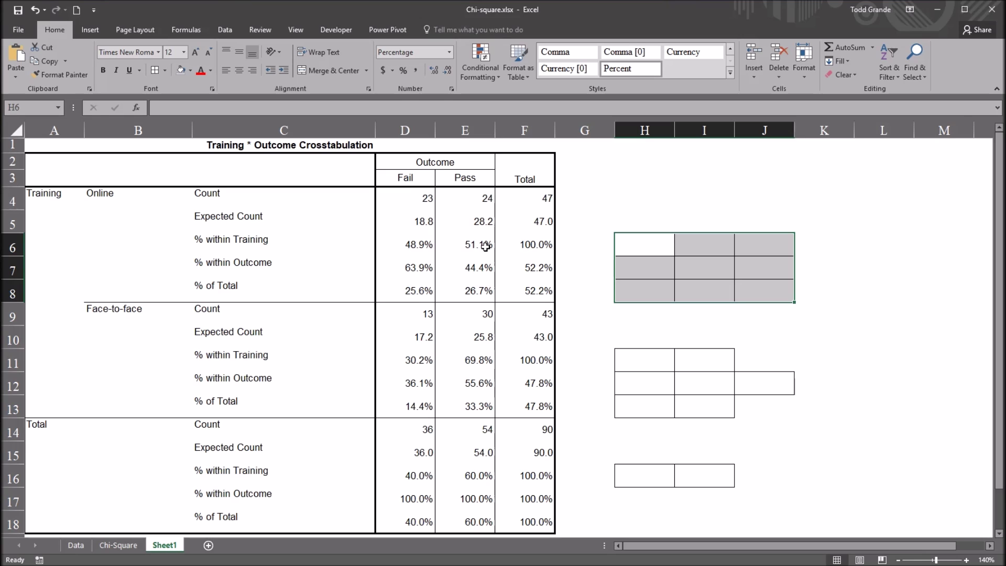
{"action": "left_click_drag", "start_coordinate": [418, 246], "coordinate": [466, 287]}
{"action": "left_click", "coordinate": [643, 243]}
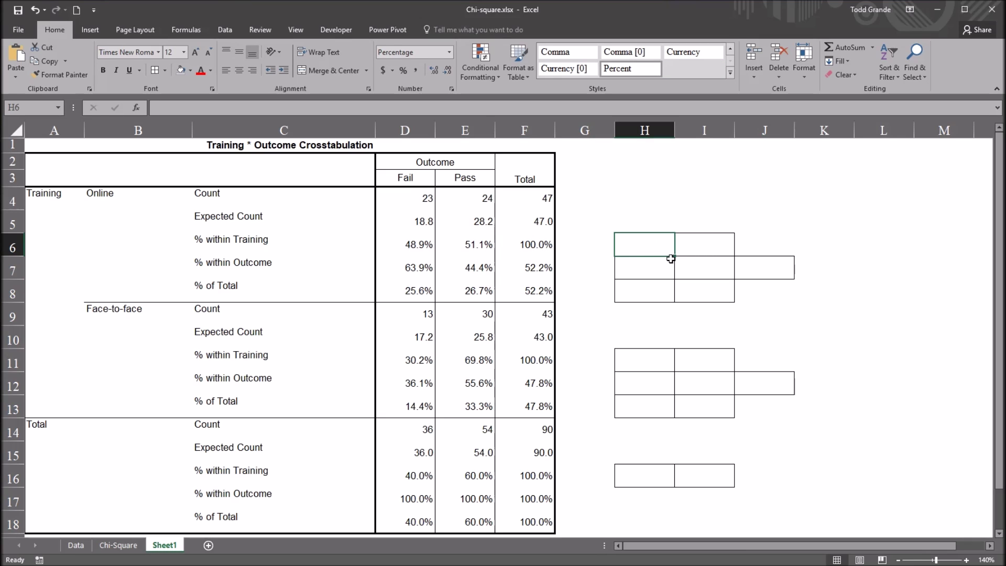
{"action": "left_click", "coordinate": [422, 246]}
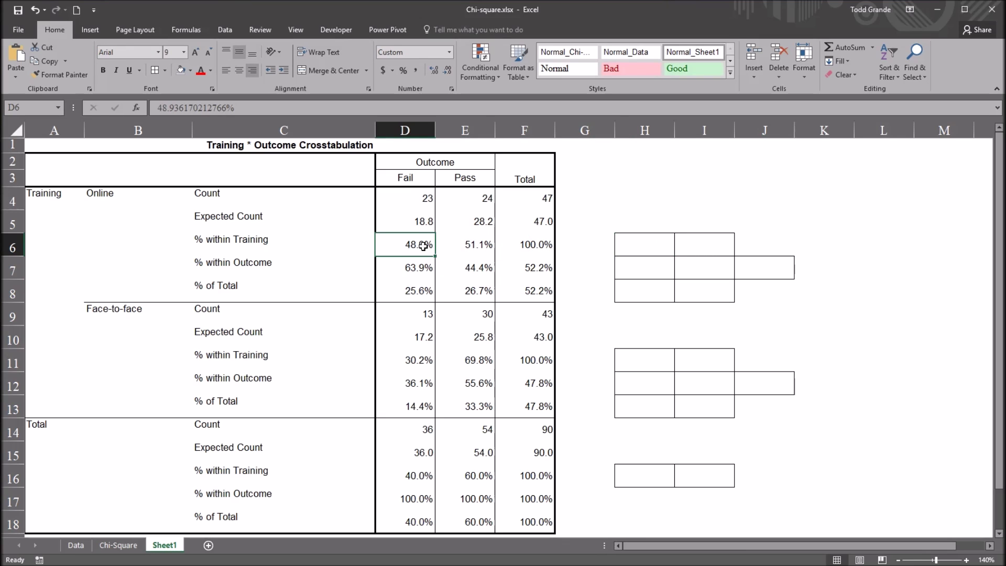
{"action": "left_click", "coordinate": [400, 199]}
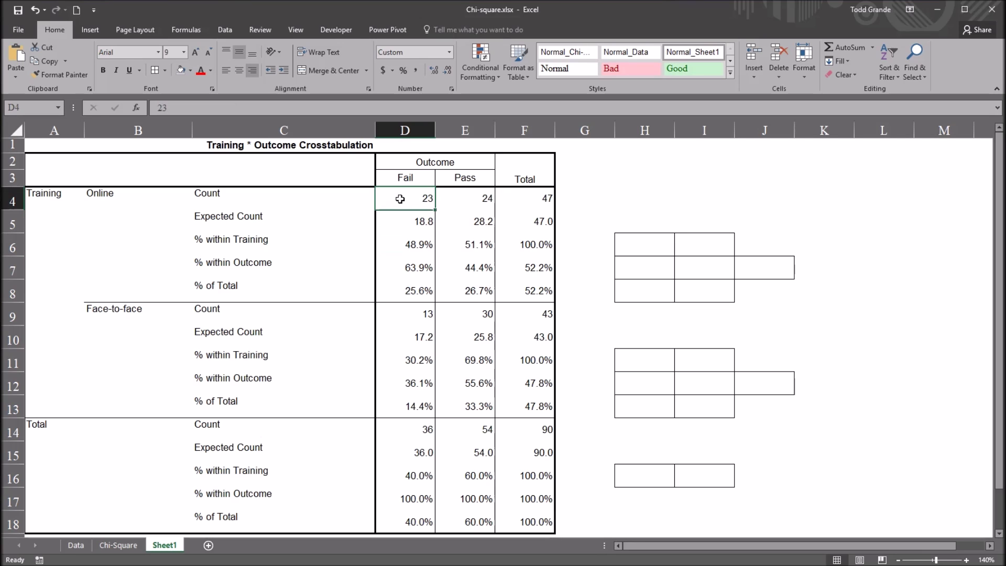
{"action": "left_click", "coordinate": [231, 196]}
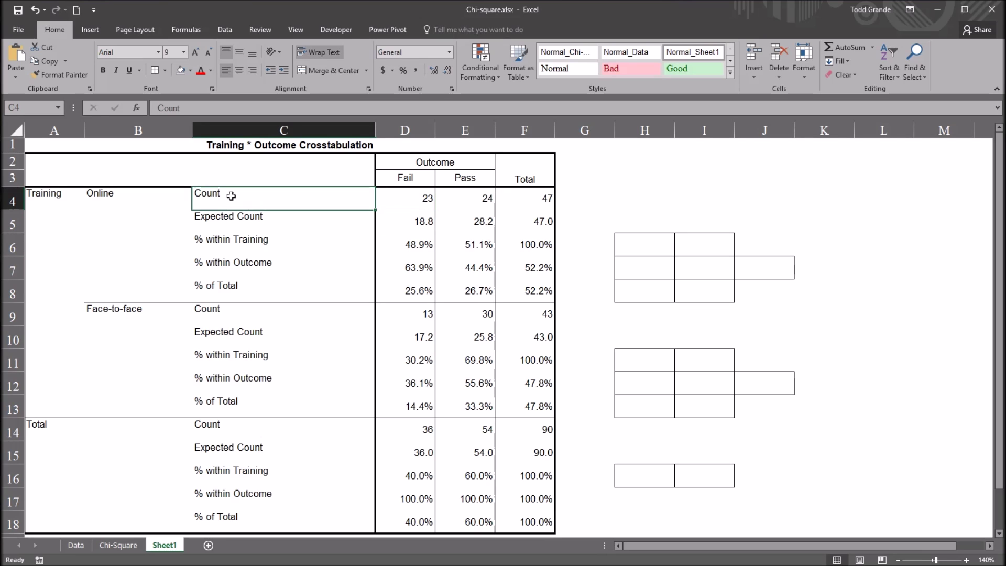
{"action": "left_click", "coordinate": [97, 197]}
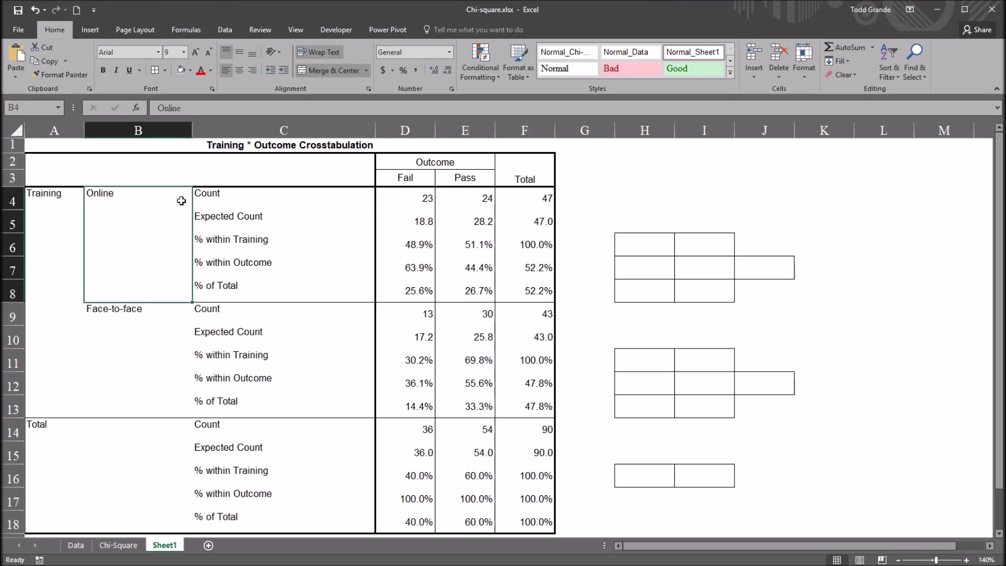
{"action": "left_click", "coordinate": [203, 202]}
{"action": "left_click", "coordinate": [231, 313]}
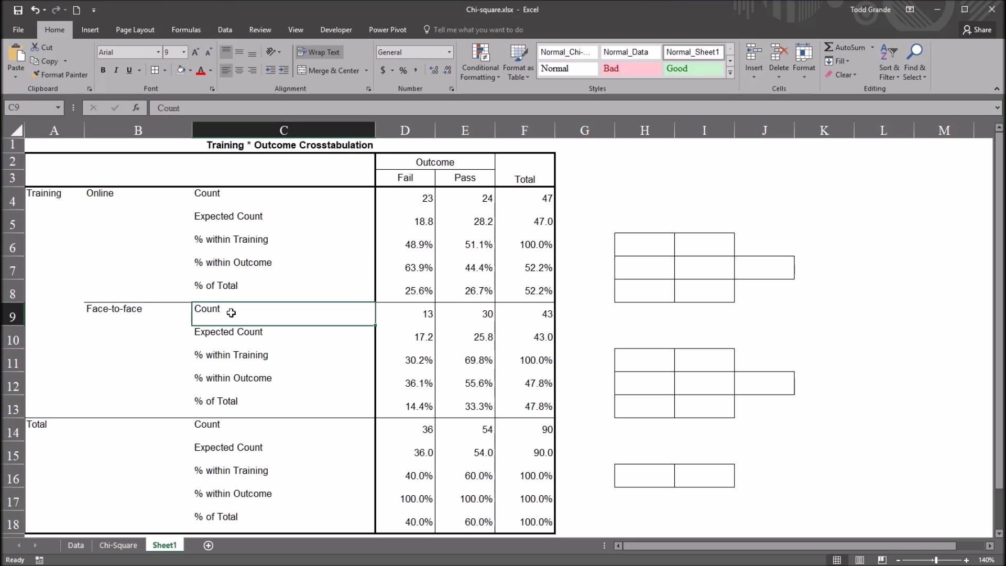
{"action": "left_click", "coordinate": [125, 321]}
{"action": "left_click", "coordinate": [50, 296]}
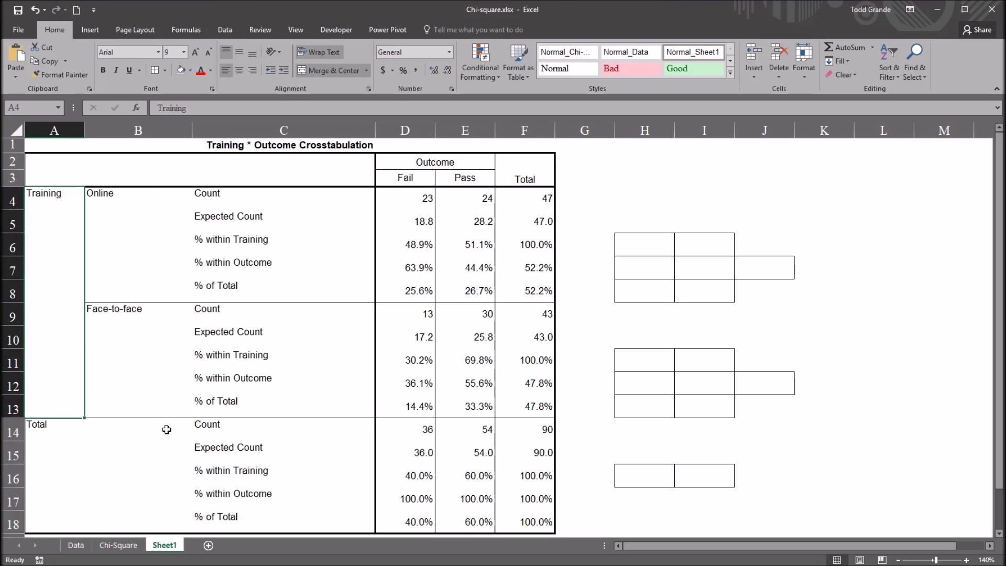
{"action": "left_click", "coordinate": [212, 426]}
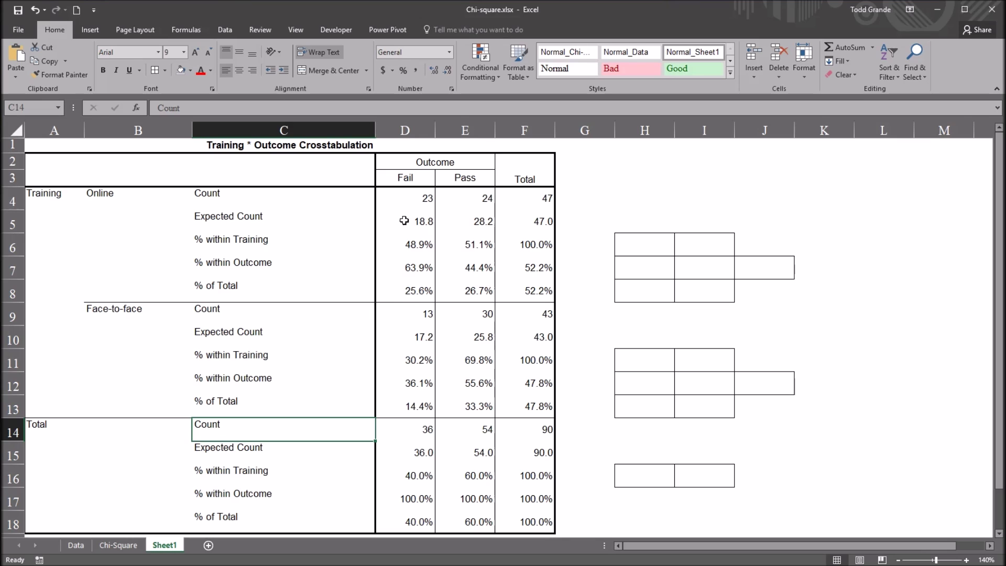
{"action": "left_click", "coordinate": [401, 180]}
{"action": "left_click", "coordinate": [411, 426]}
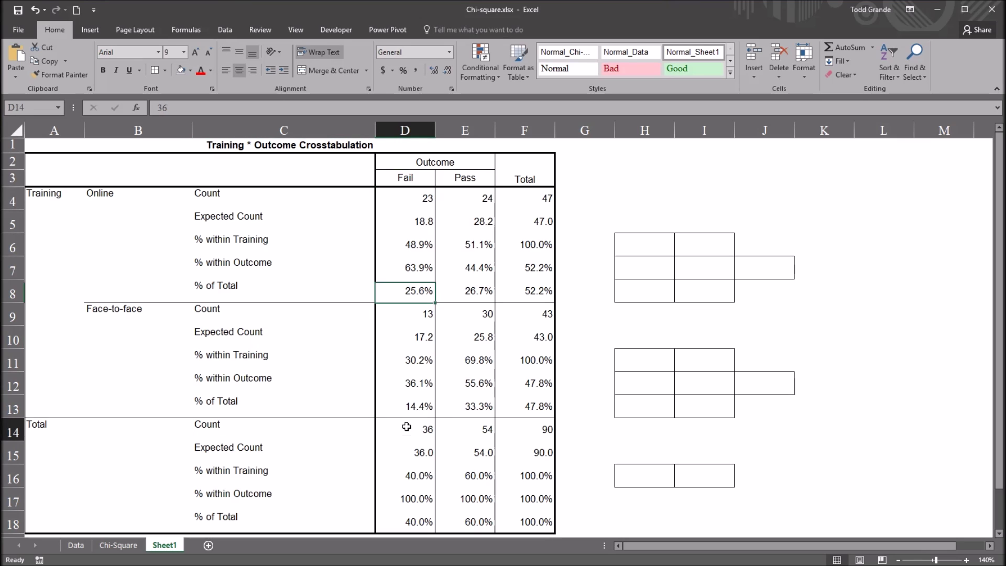
{"action": "left_click", "coordinate": [469, 432]}
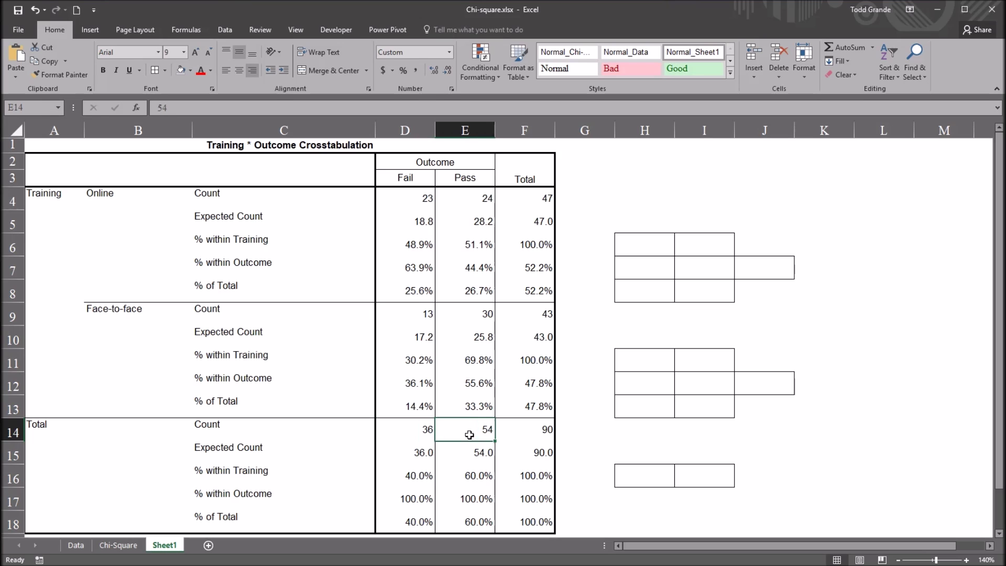
{"action": "left_click", "coordinate": [456, 177]}
{"action": "left_click", "coordinate": [468, 430]}
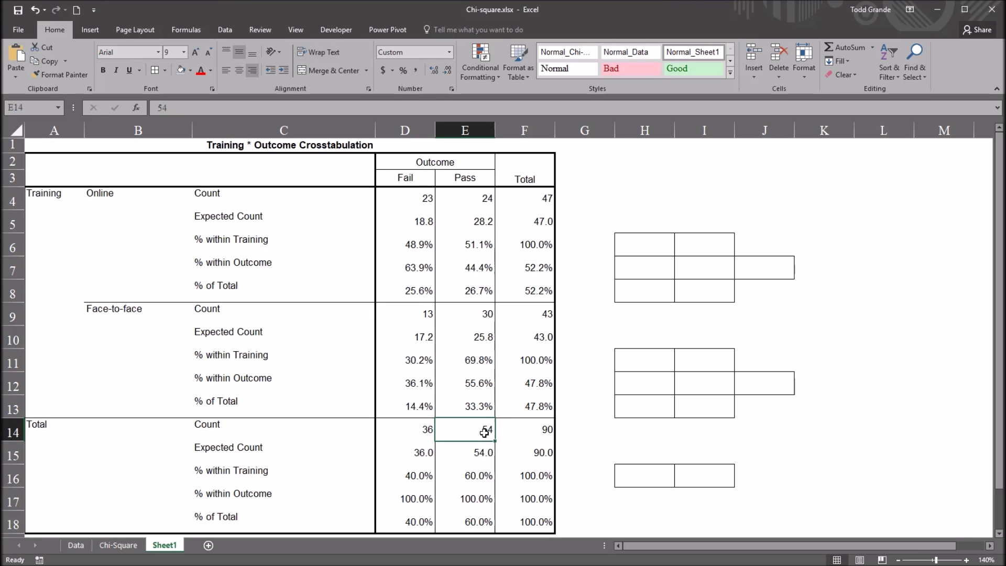
{"action": "left_click", "coordinate": [519, 427]}
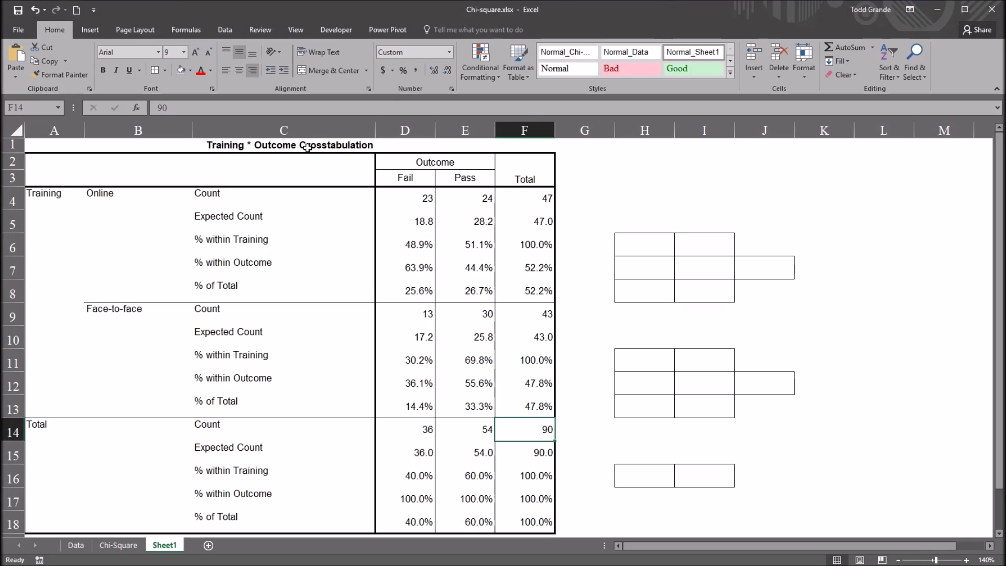
{"action": "left_click", "coordinate": [408, 200]}
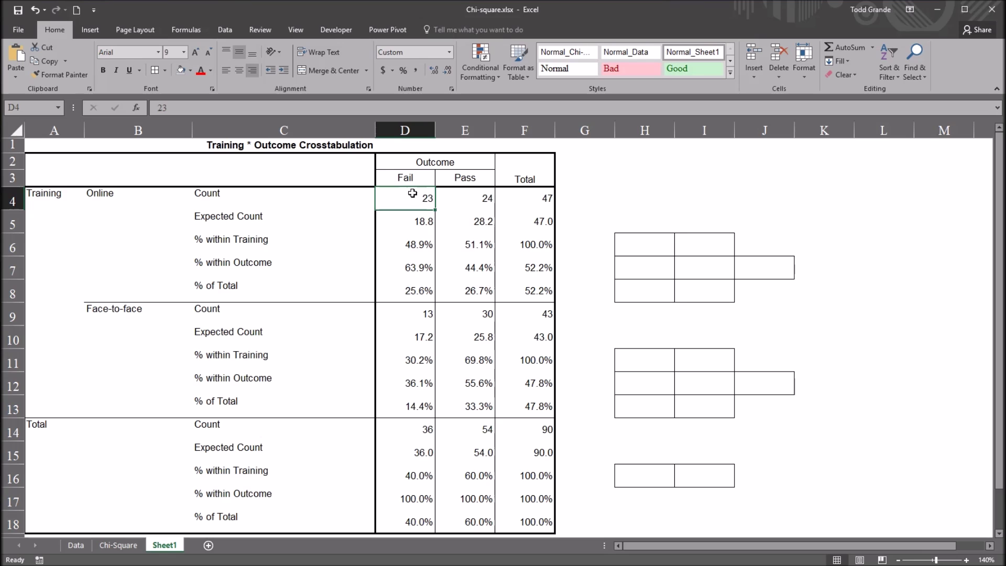
{"action": "left_click", "coordinate": [108, 195]}
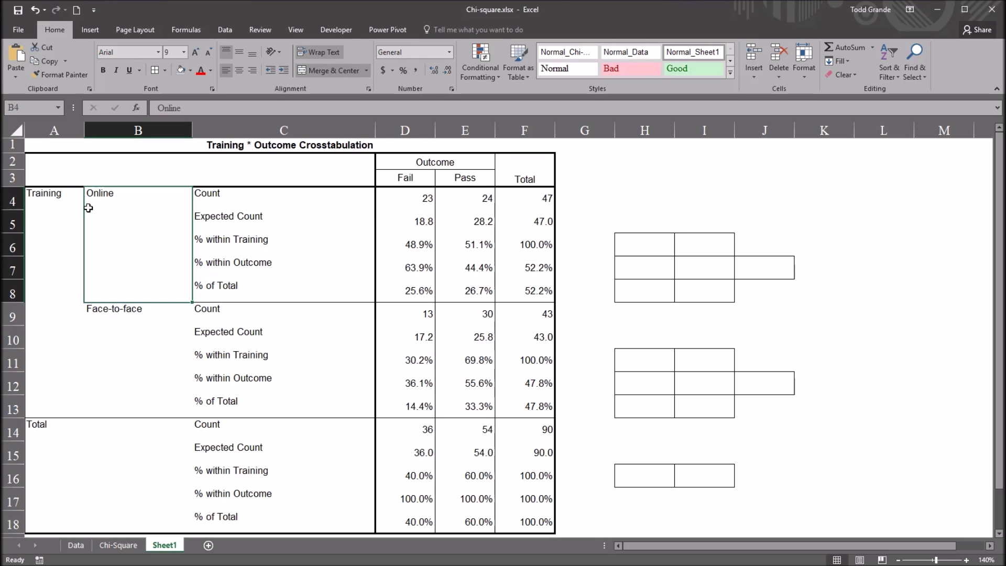
{"action": "left_click", "coordinate": [408, 198]}
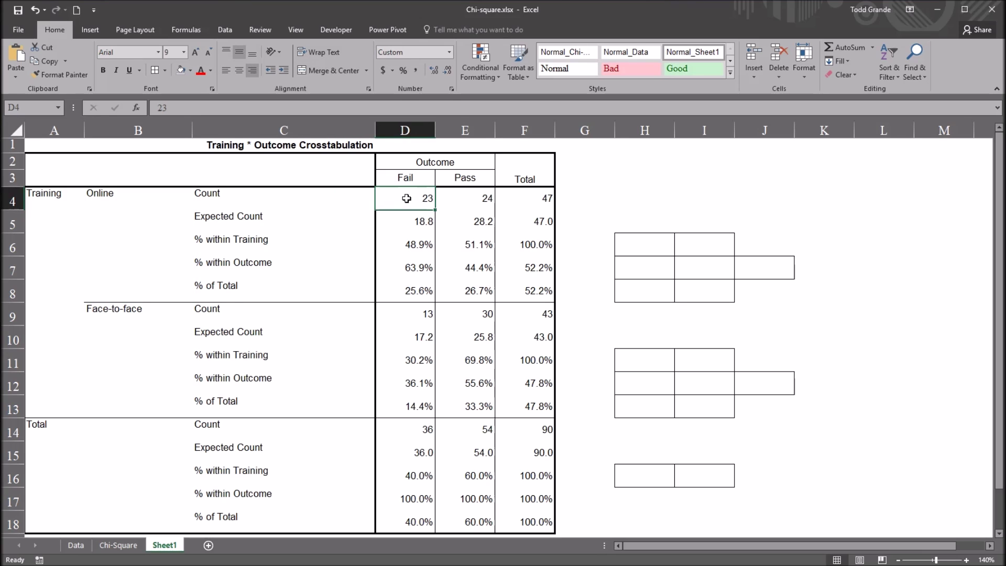
{"action": "left_click", "coordinate": [470, 199]}
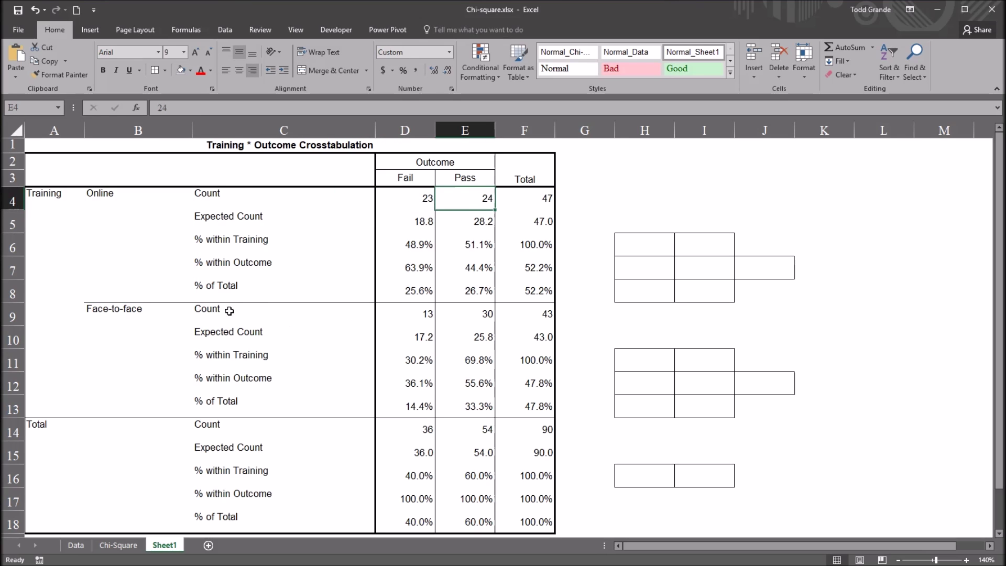
{"action": "left_click", "coordinate": [396, 314]}
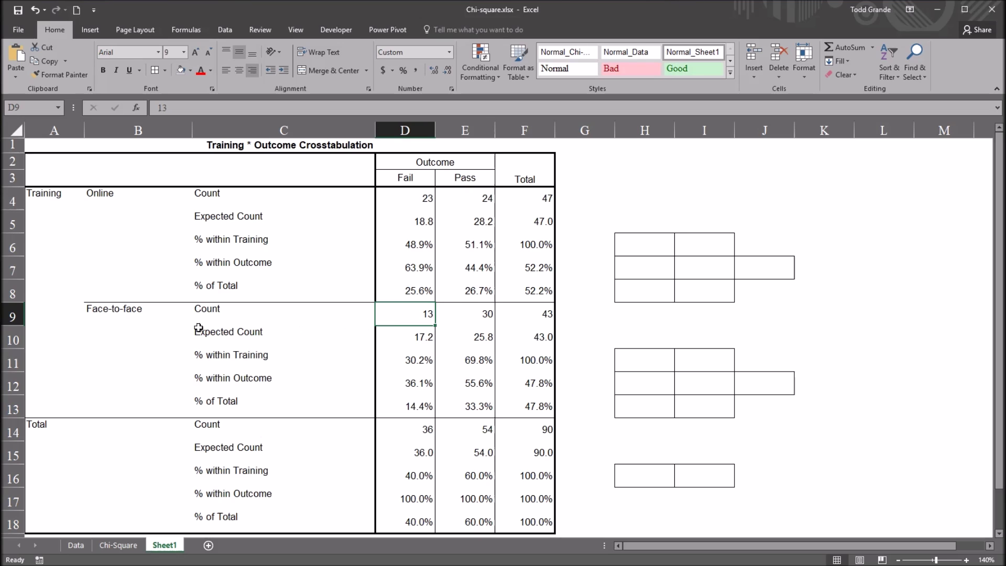
{"action": "left_click", "coordinate": [481, 316]}
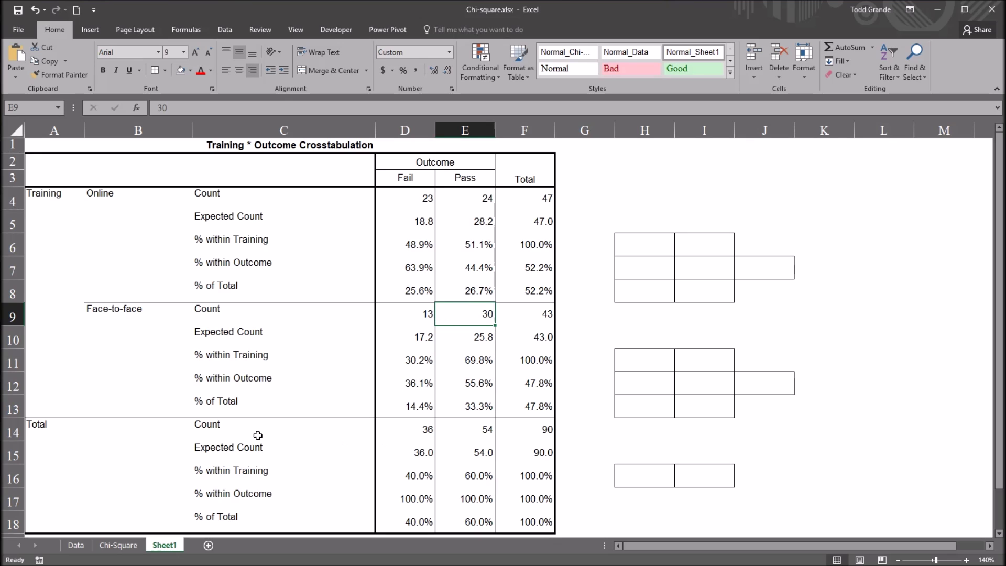
{"action": "left_click", "coordinate": [410, 431]}
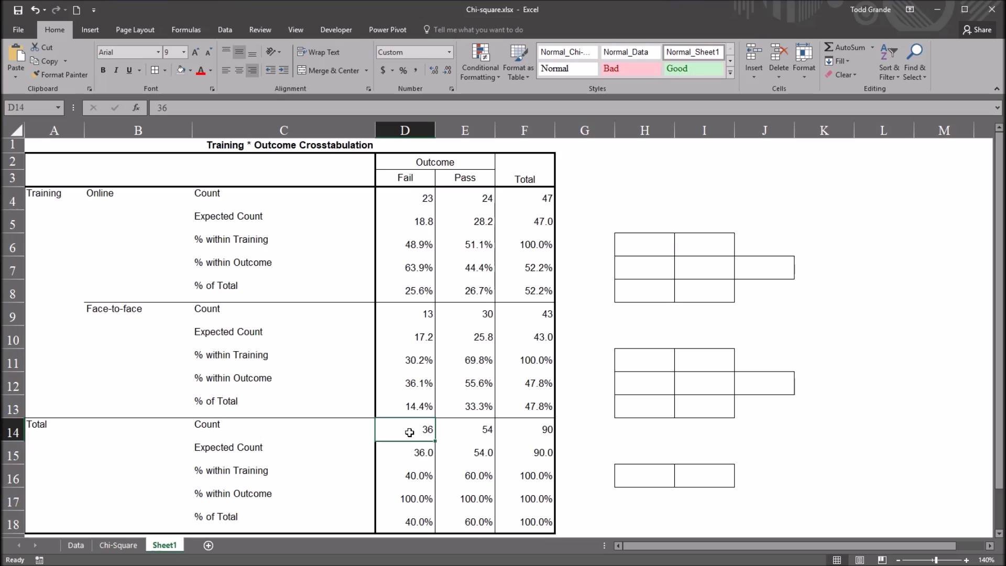
{"action": "left_click", "coordinate": [474, 430]}
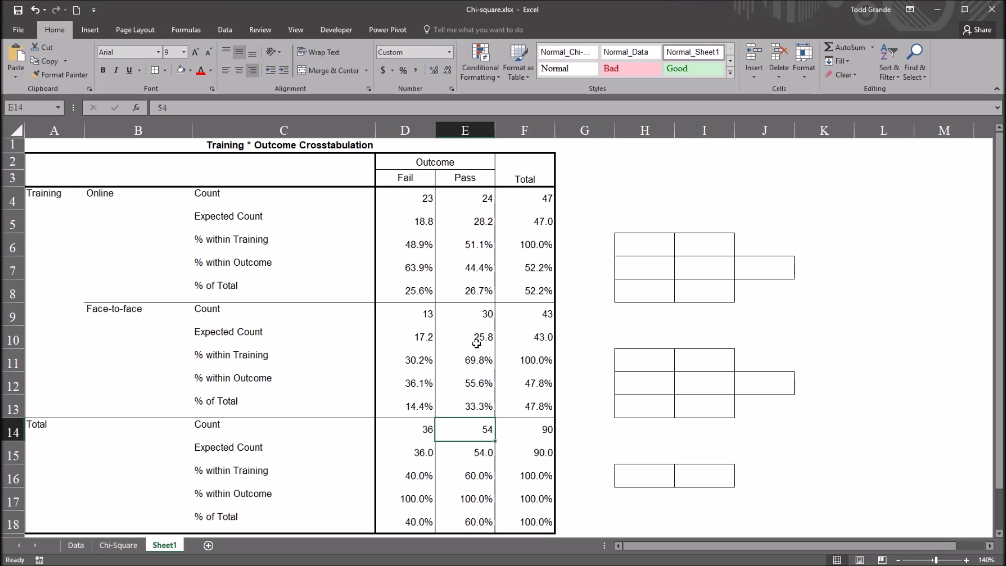
{"action": "left_click", "coordinate": [532, 197]}
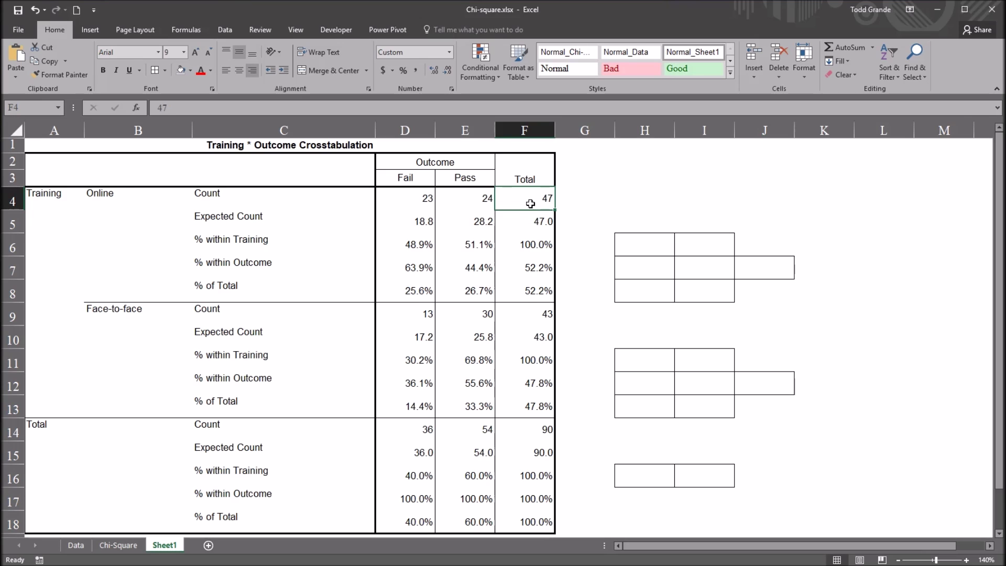
{"action": "left_click", "coordinate": [124, 196]}
{"action": "left_click", "coordinate": [516, 201]}
{"action": "left_click", "coordinate": [518, 317]}
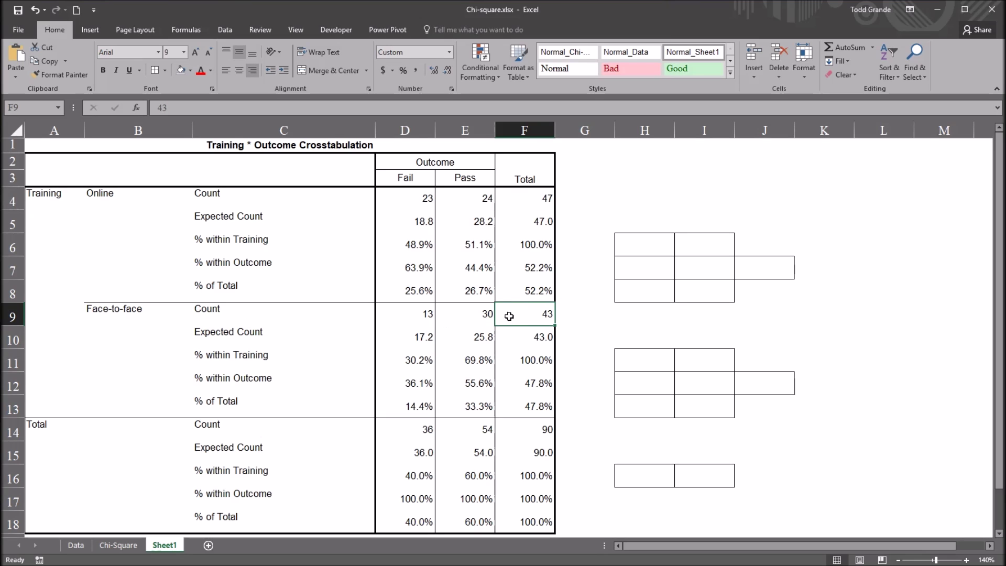
{"action": "left_click", "coordinate": [531, 433]}
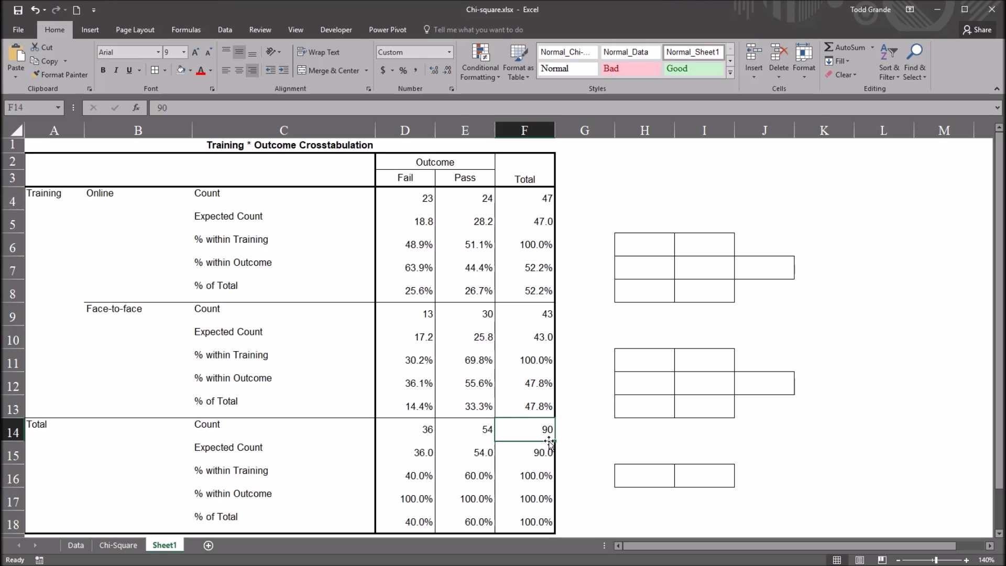
{"action": "left_click", "coordinate": [325, 246]}
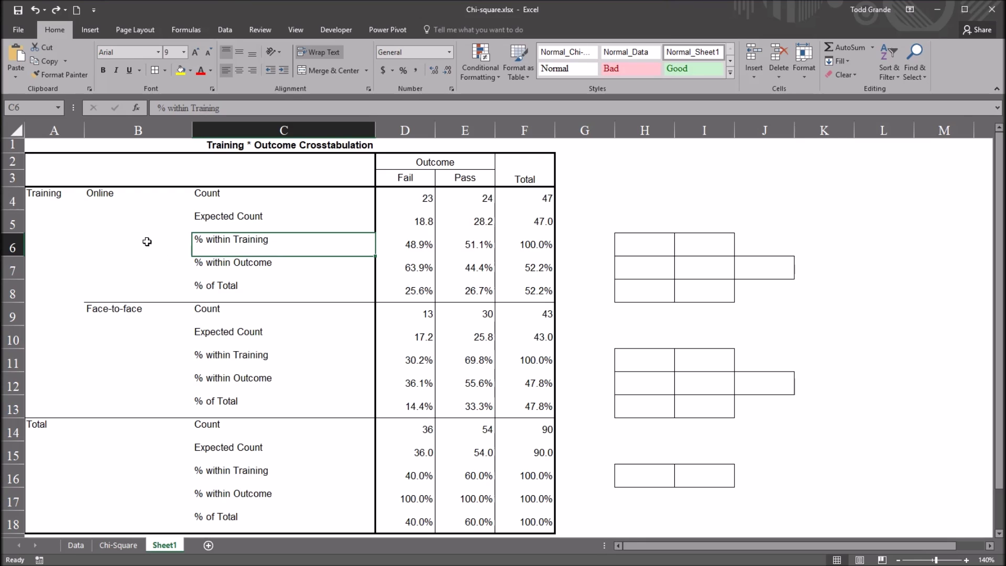
Step: Point out the Online group's % within Training row and its 48.9% Fail value
{"action": "left_click", "coordinate": [117, 231]}
{"action": "mouse_move", "coordinate": [110, 231]}
{"action": "left_mouse_down"}
{"action": "mouse_move", "coordinate": [47, 231]}
{"action": "mouse_move", "coordinate": [148, 233]}
{"action": "mouse_move", "coordinate": [114, 240]}
{"action": "left_mouse_up"}
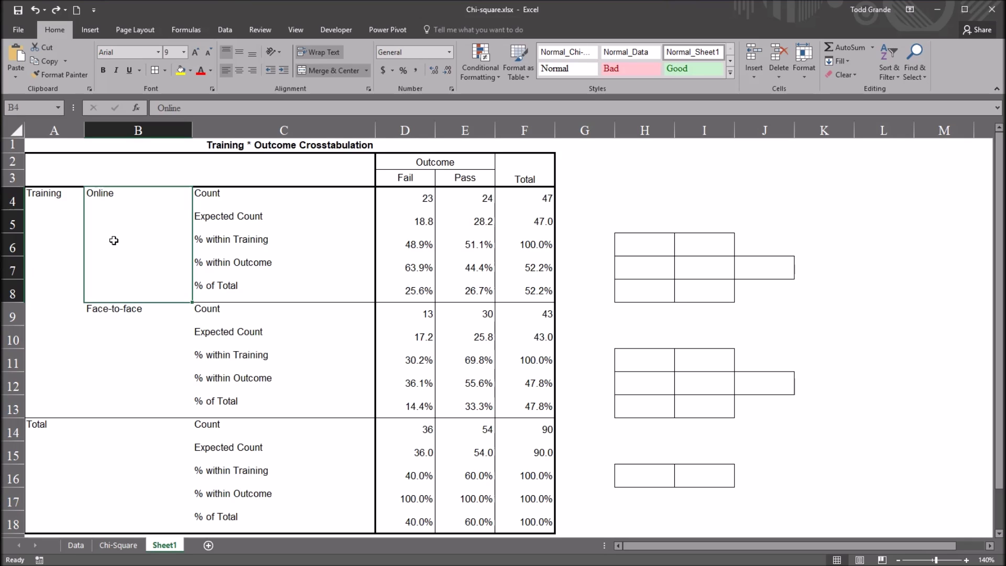
{"action": "left_click", "coordinate": [237, 242]}
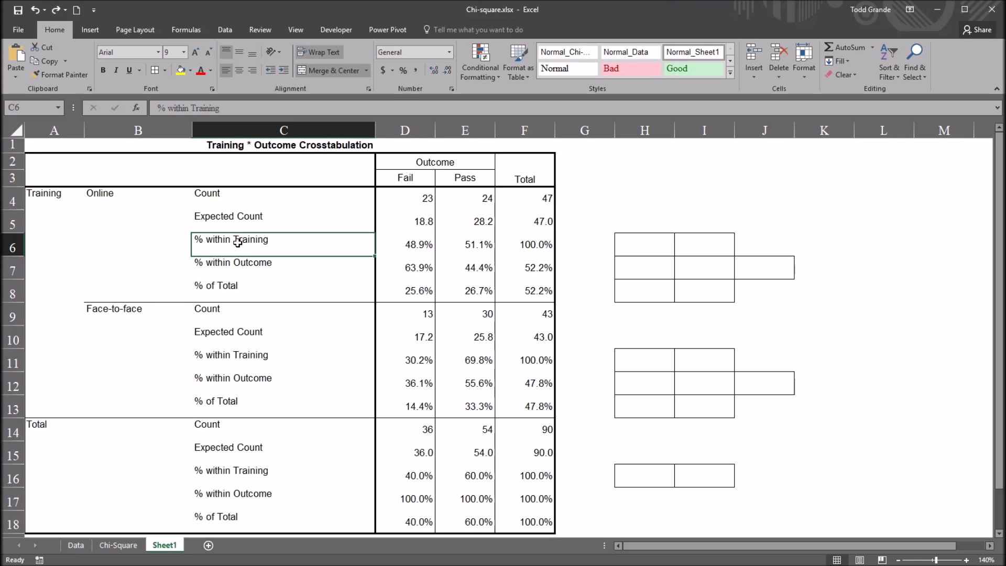
{"action": "left_click", "coordinate": [402, 244]}
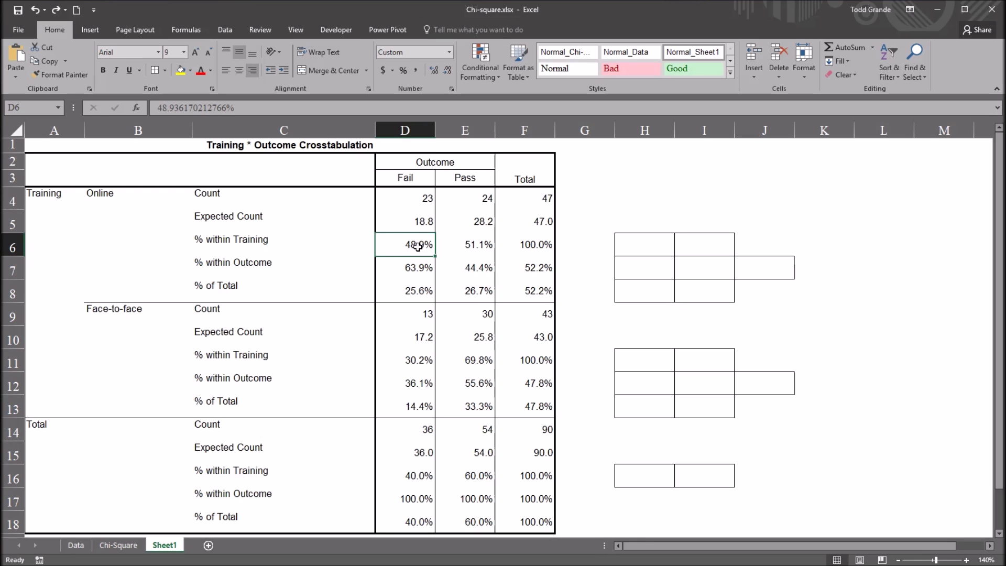
{"action": "left_click", "coordinate": [228, 242]}
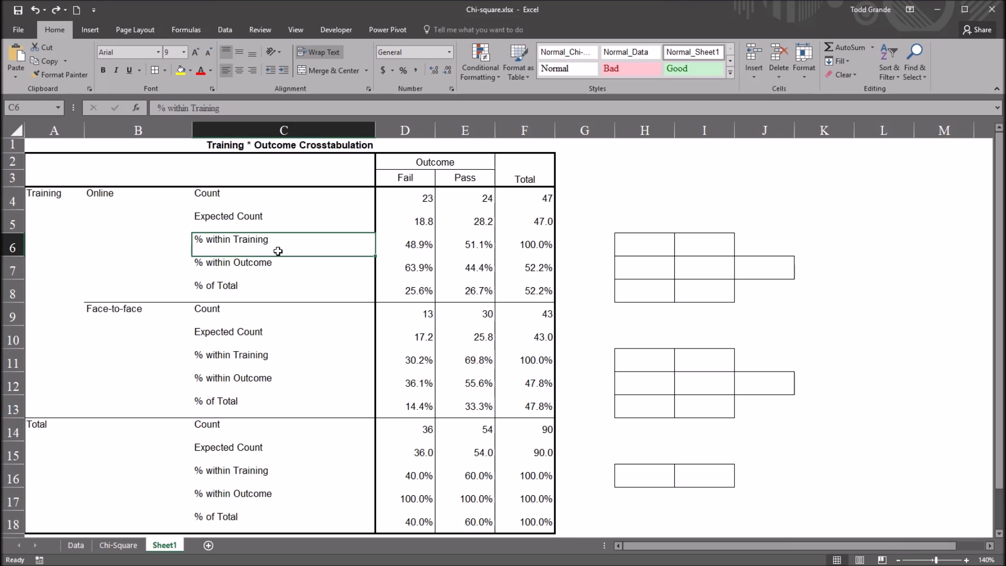
{"action": "left_click", "coordinate": [446, 163]}
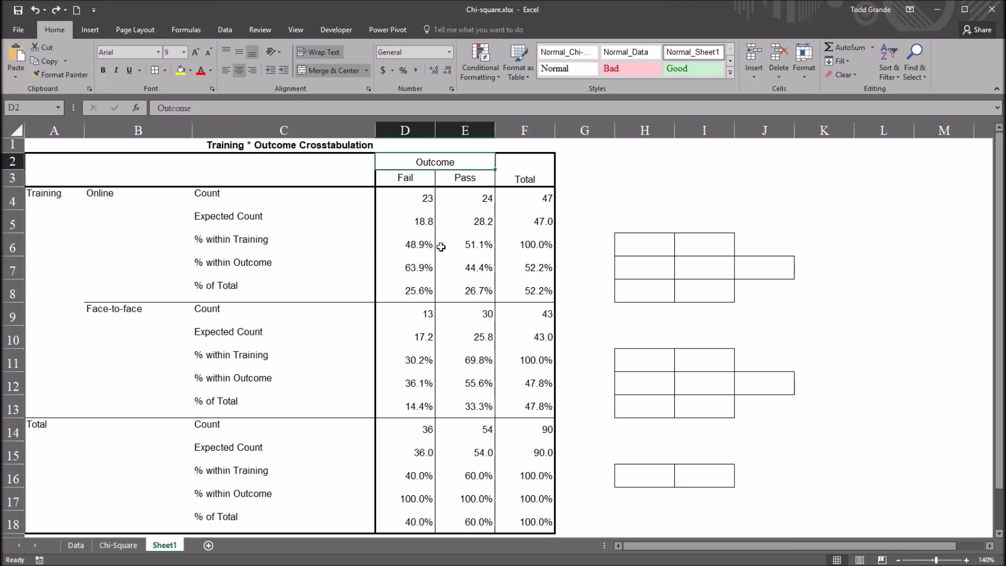
{"action": "left_click", "coordinate": [296, 244]}
{"action": "left_click", "coordinate": [401, 249]}
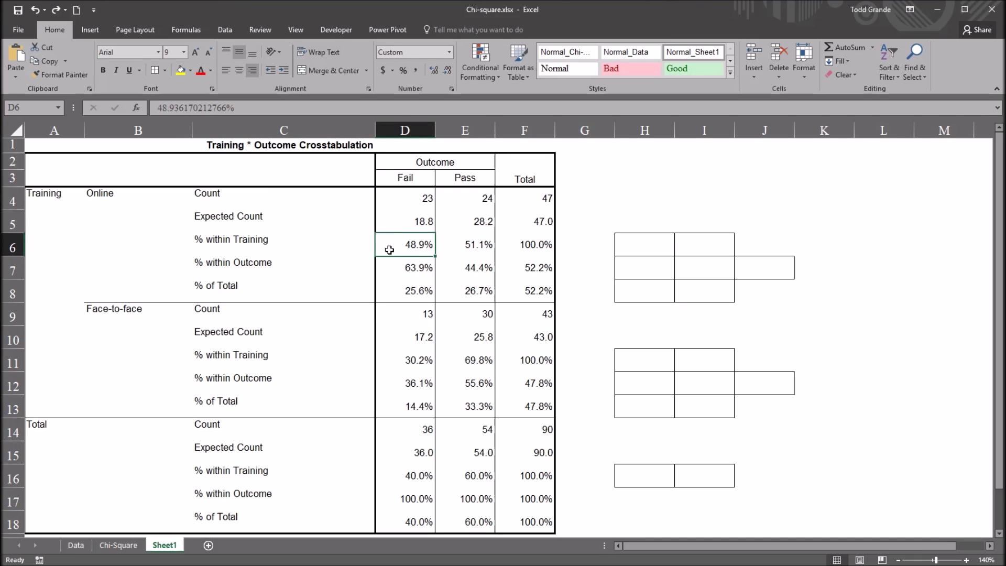
Step: Relate 48.9% to the Online counts 23 of 47 and fill D6 yellow
{"action": "left_click_drag", "start_coordinate": [400, 200], "coordinate": [529, 199]}
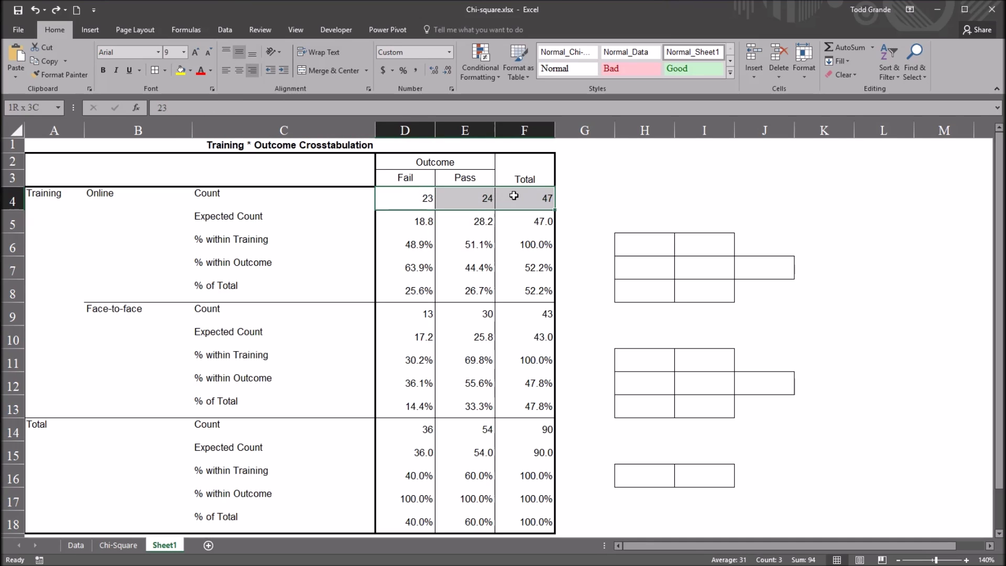
{"action": "left_click", "coordinate": [406, 244]}
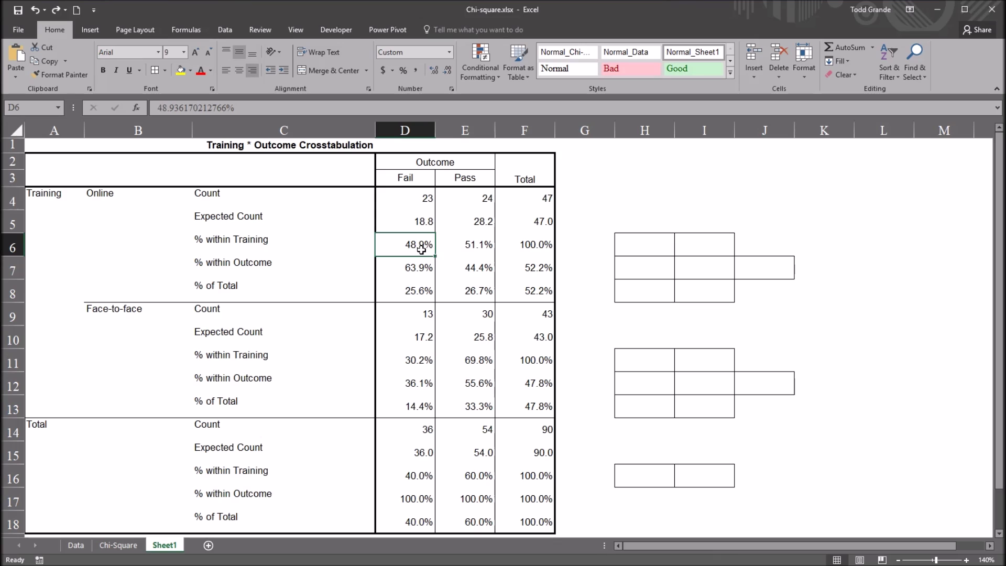
{"action": "left_click", "coordinate": [402, 200]}
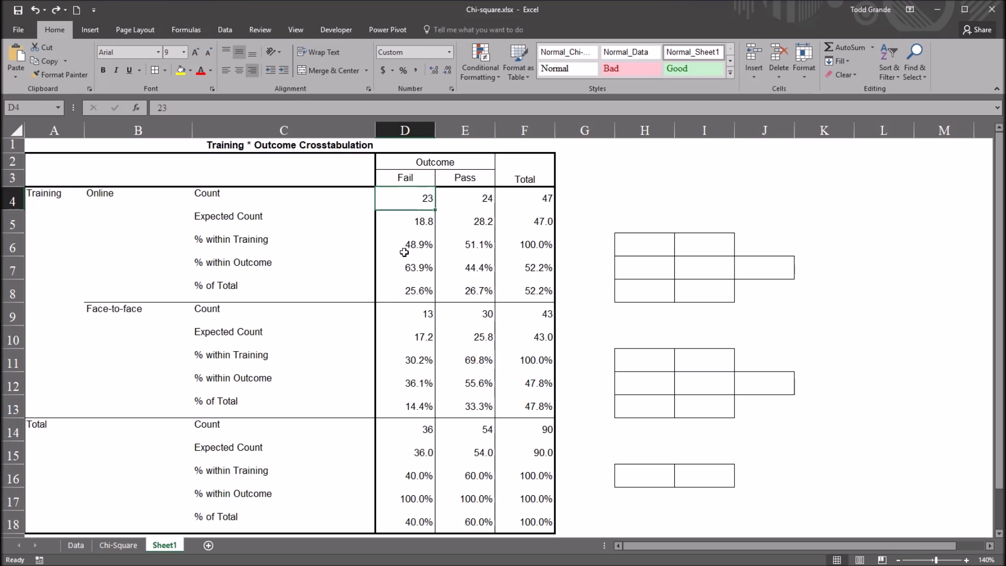
{"action": "left_click", "coordinate": [517, 197]}
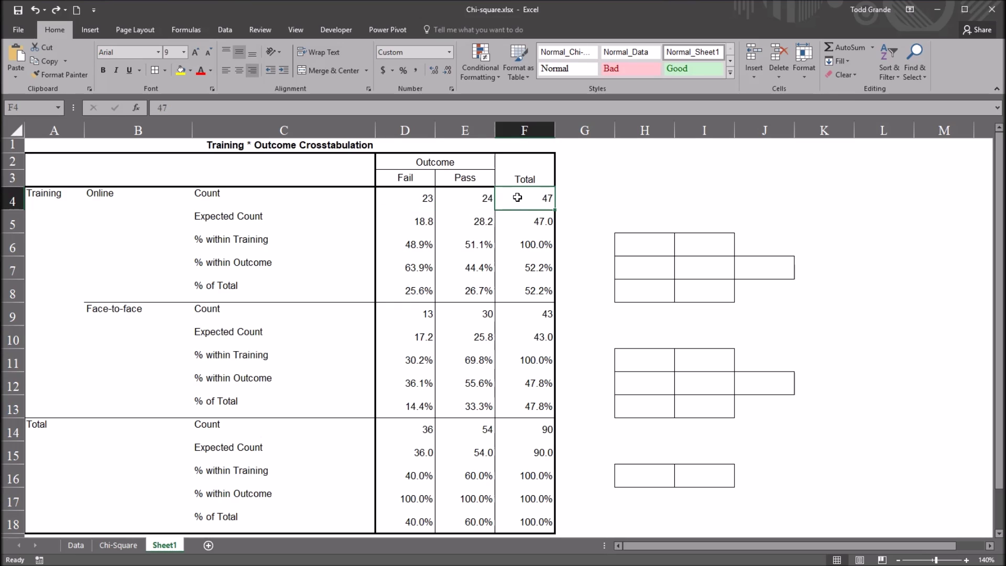
{"action": "left_click", "coordinate": [428, 241]}
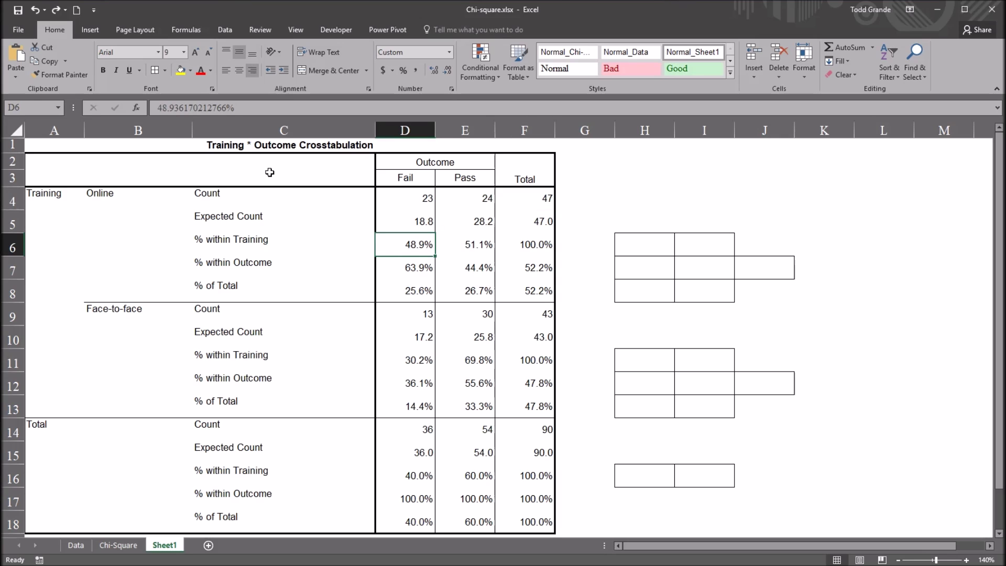
{"action": "left_click", "coordinate": [181, 71]}
Step: Enter =D4/F4 in H6, dividing the Online Fail count 23 by 47 for 48.9%
{"action": "left_click", "coordinate": [644, 246]}
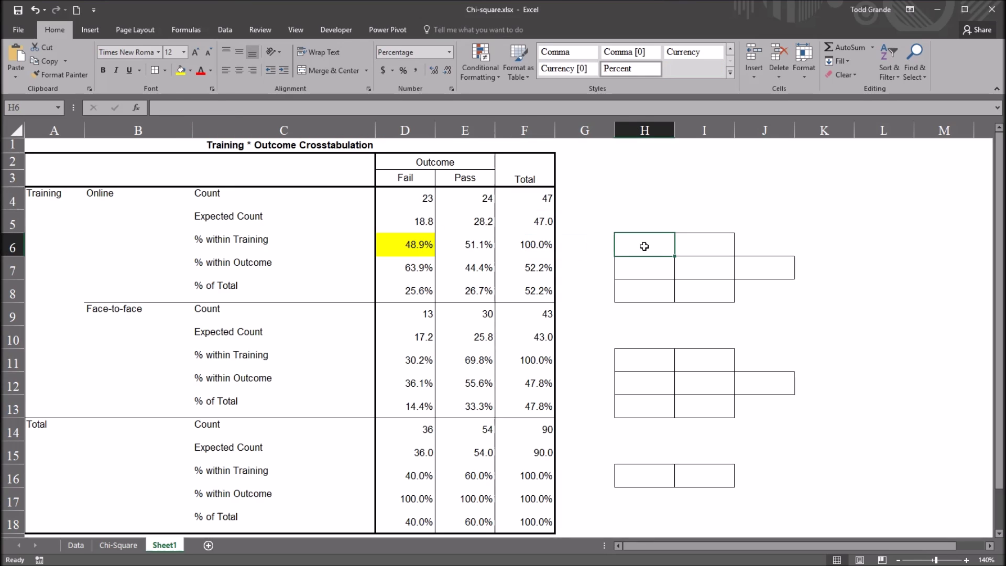
{"action": "type", "text": "="}
{"action": "left_click", "coordinate": [403, 198]}
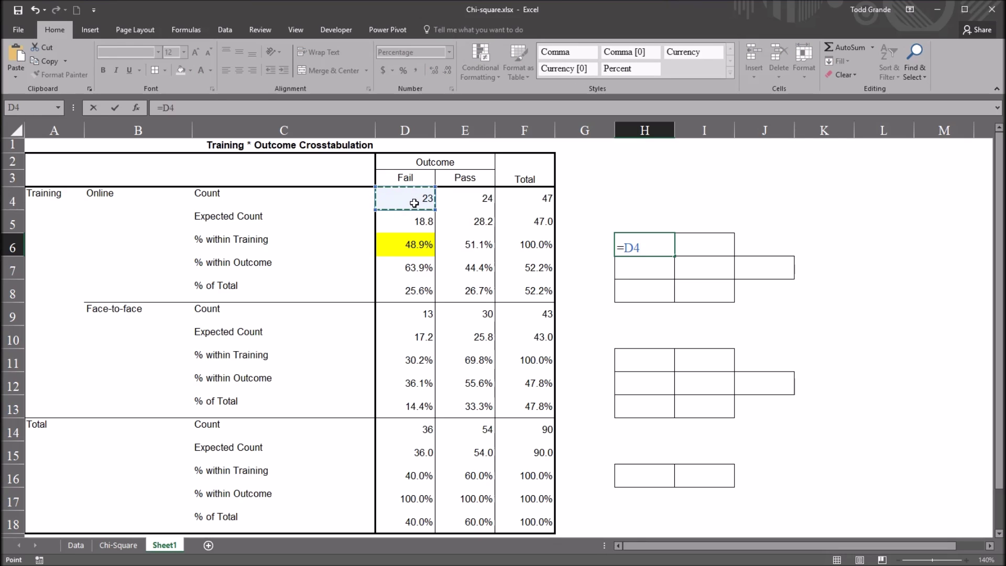
{"action": "type", "text": "/"}
{"action": "left_click", "coordinate": [510, 200]}
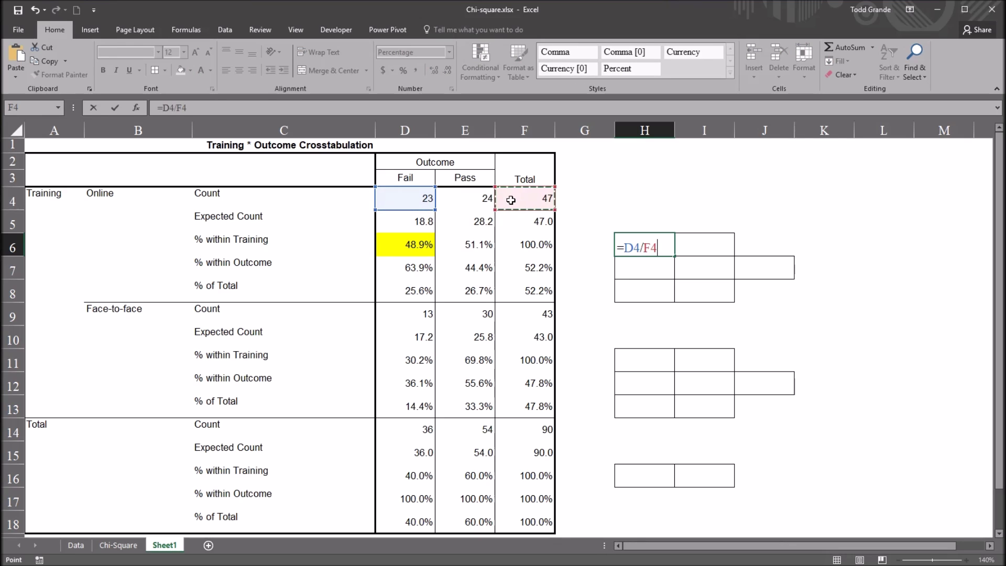
{"action": "key", "text": "Return"}
{"action": "left_click", "coordinate": [645, 251]}
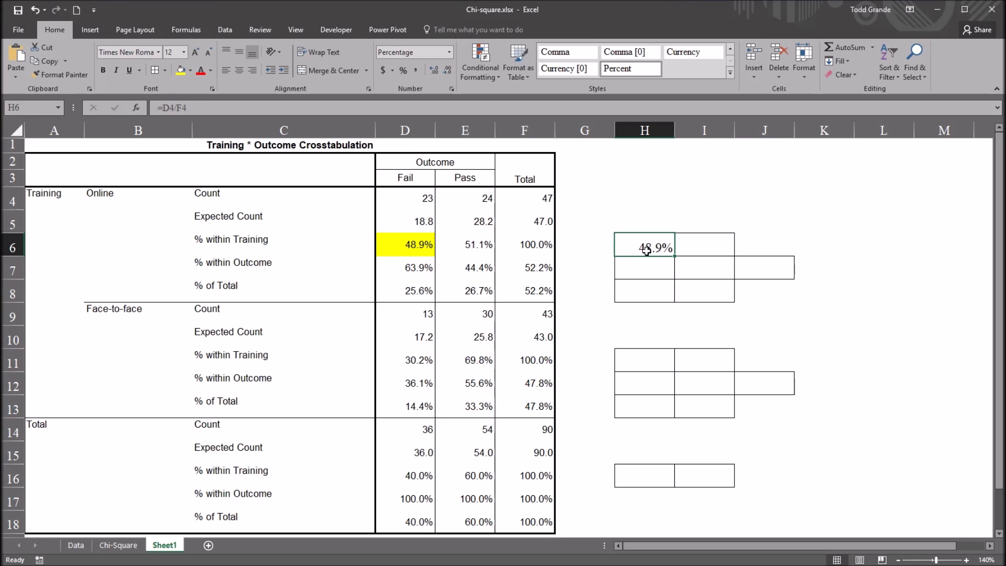
Step: Fill the Online Pass 51.1% cell E6 yellow and relate it to the count 24
{"action": "left_click", "coordinate": [476, 249]}
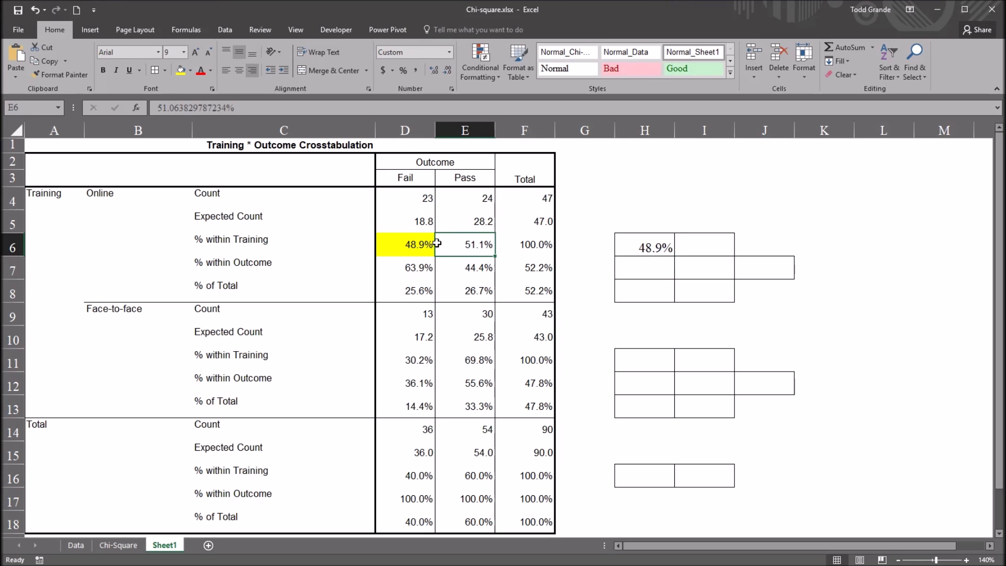
{"action": "left_click", "coordinate": [181, 70]}
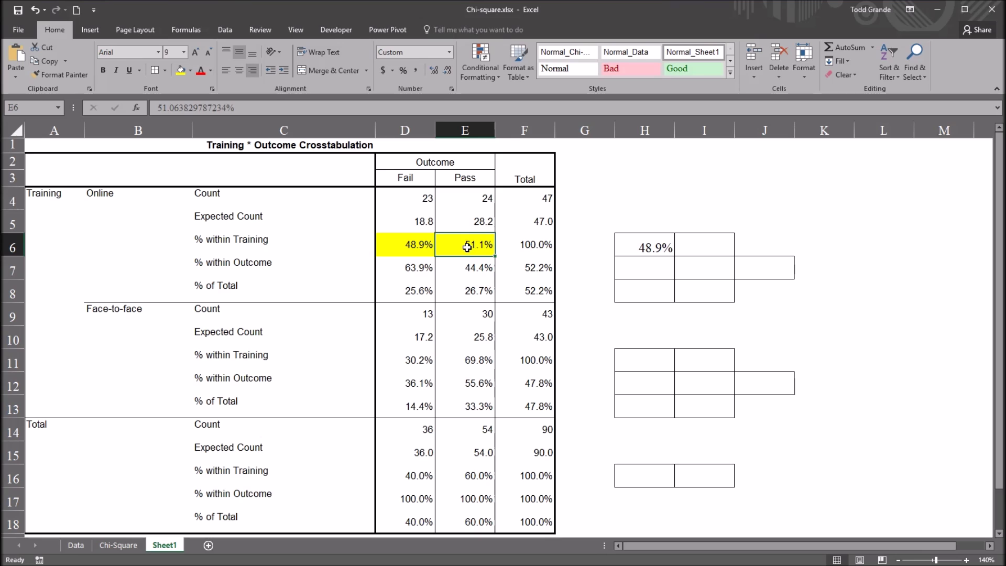
{"action": "left_click", "coordinate": [462, 197]}
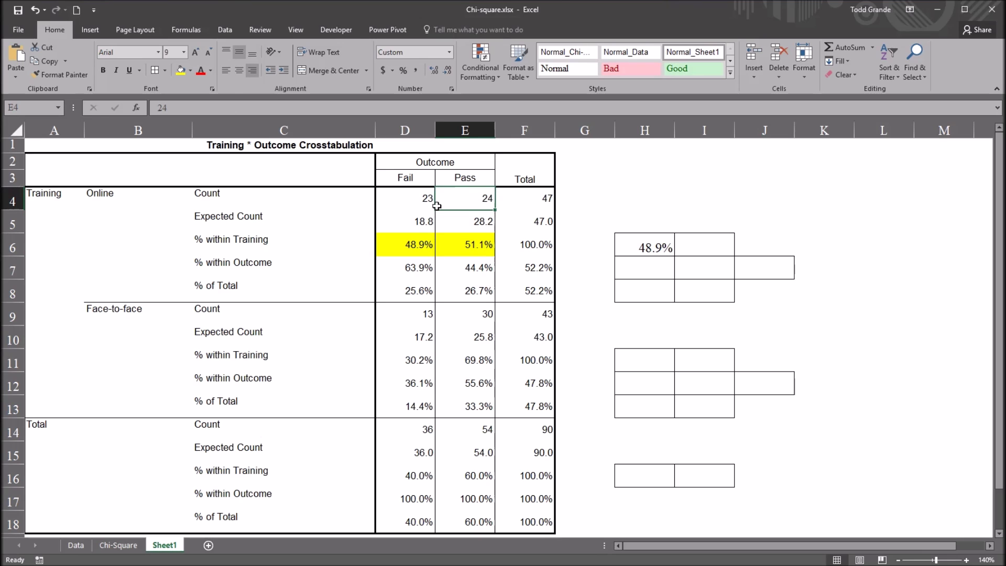
{"action": "left_click", "coordinate": [128, 202]}
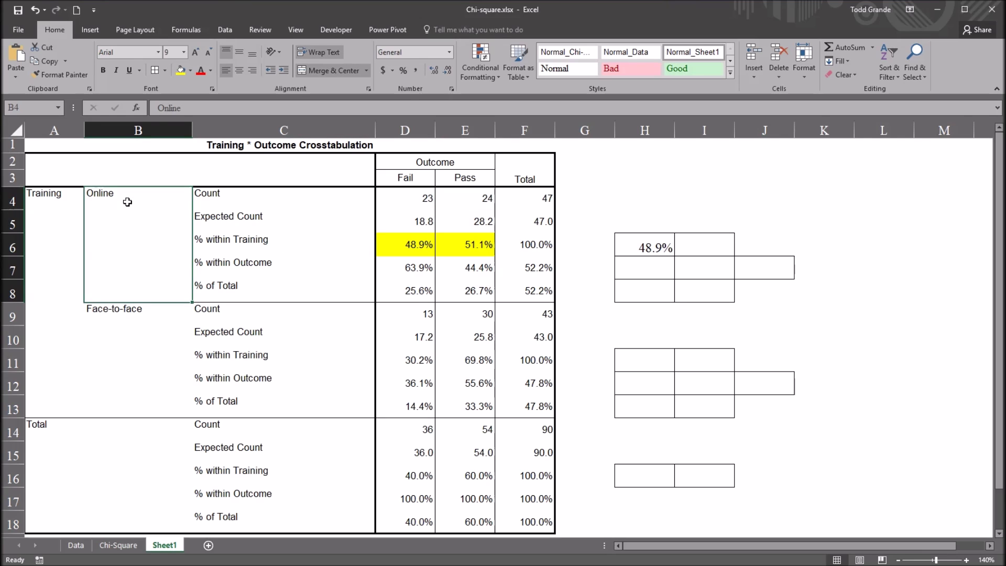
{"action": "left_click", "coordinate": [464, 201]}
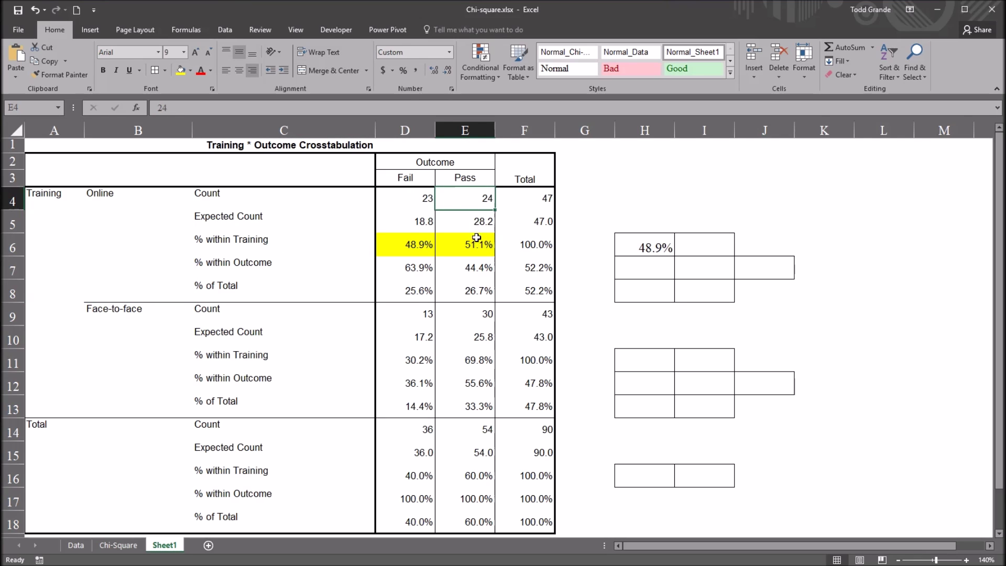
{"action": "left_click", "coordinate": [454, 245]}
Step: Enter =E4/F4 in I6, dividing the Online Pass count 24 by 47 for 51.1%
{"action": "left_click", "coordinate": [696, 246]}
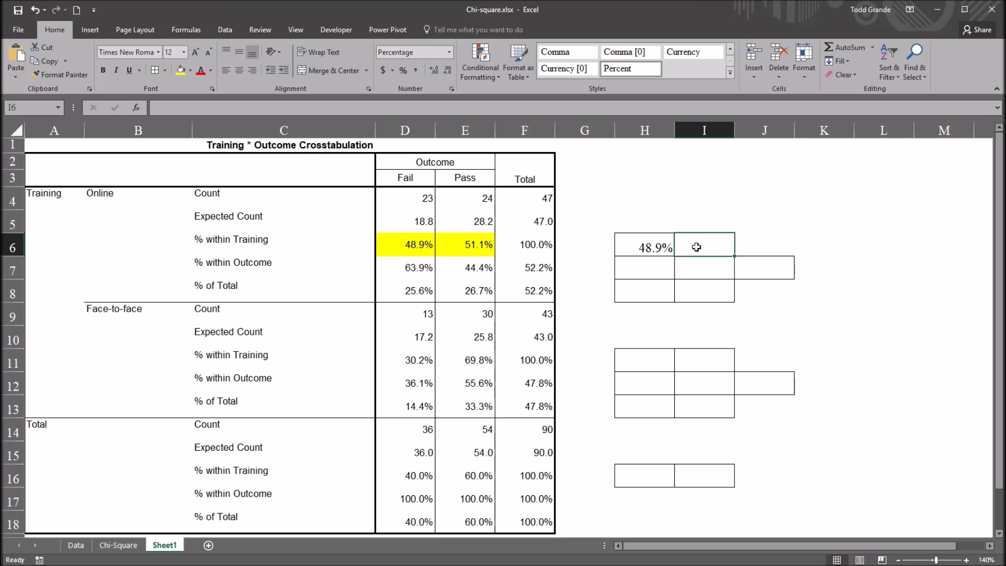
{"action": "type", "text": "="}
{"action": "left_click", "coordinate": [461, 198]}
{"action": "type", "text": "/"}
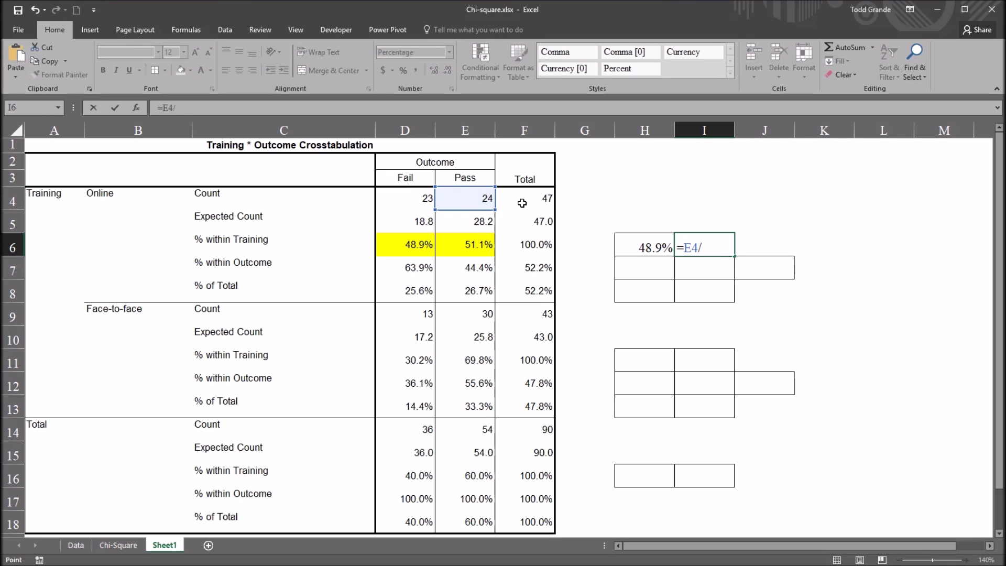
{"action": "left_click", "coordinate": [522, 203]}
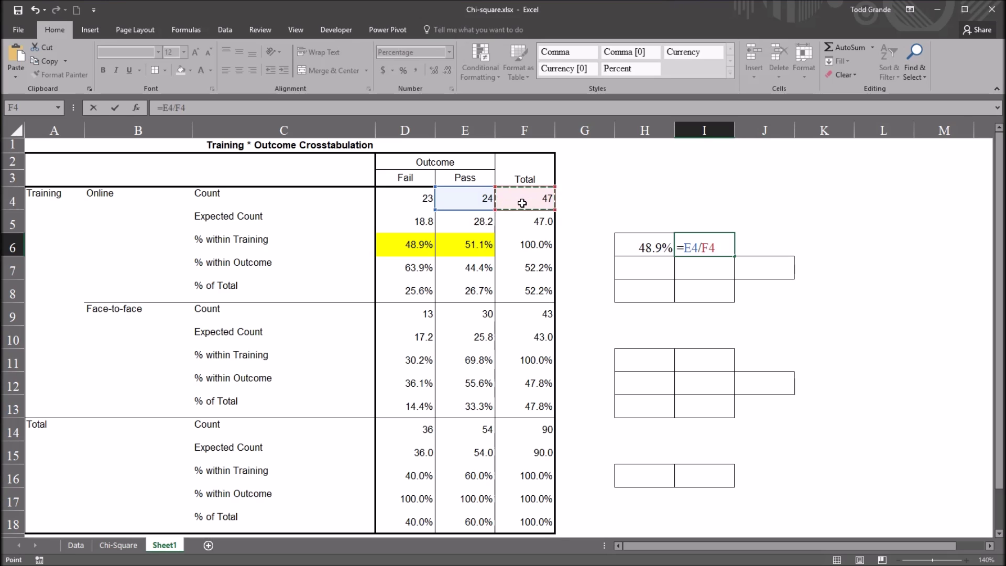
{"action": "key", "text": "ctrl+Return"}
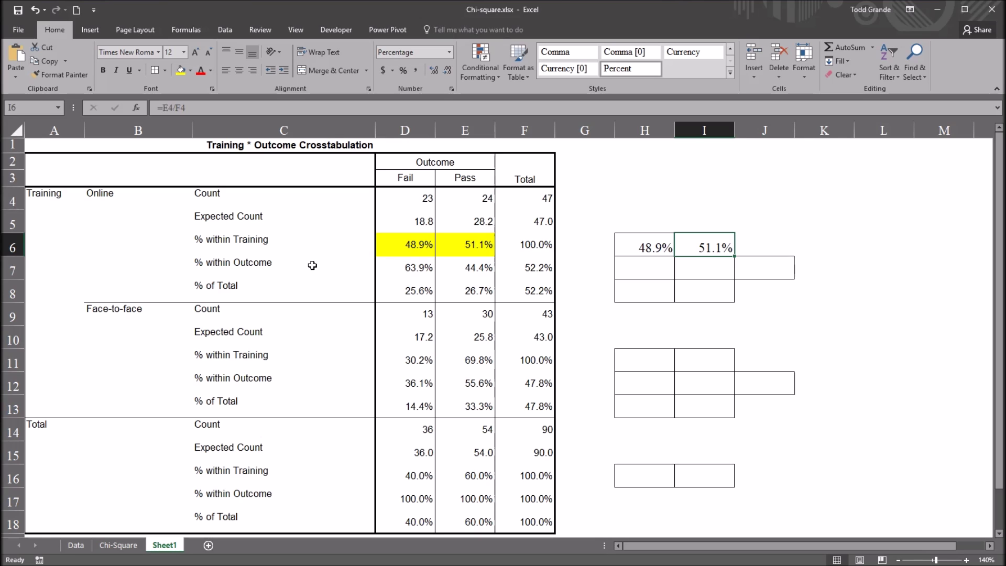
Step: Compare the 100.0% row total with the 63.9% Fail % within Outcome value and its column
{"action": "left_click", "coordinate": [519, 247]}
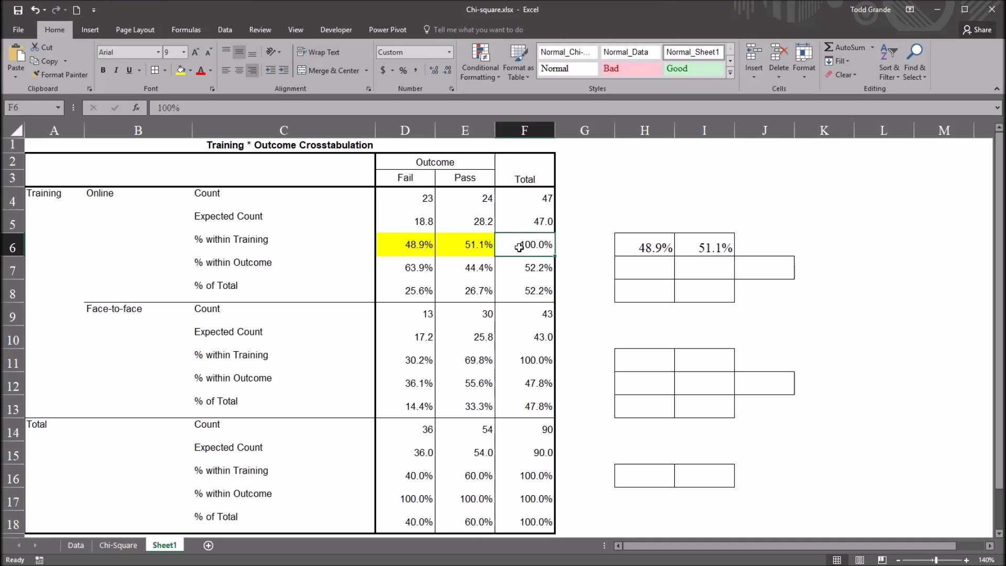
{"action": "left_click", "coordinate": [514, 199]}
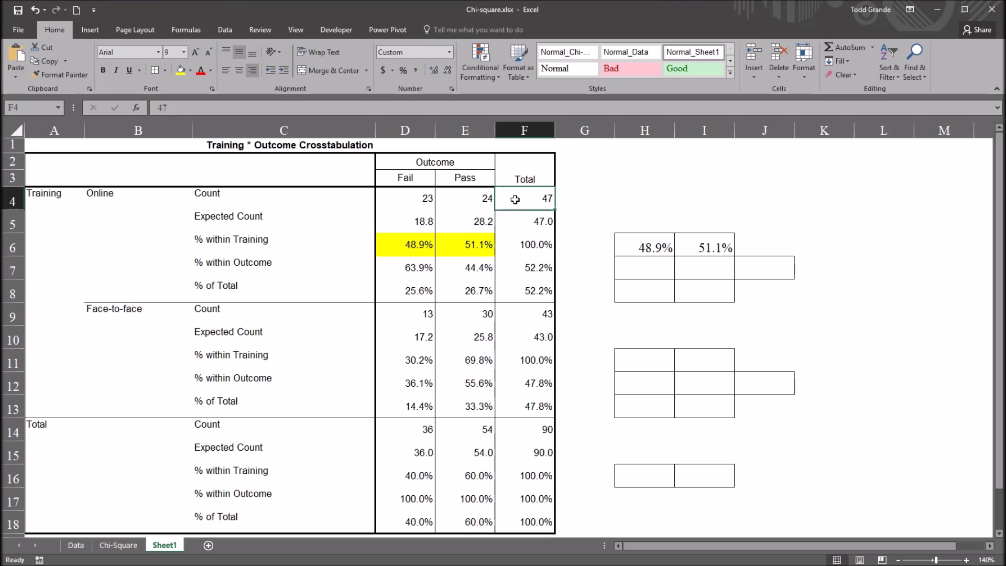
{"action": "left_click", "coordinate": [521, 245]}
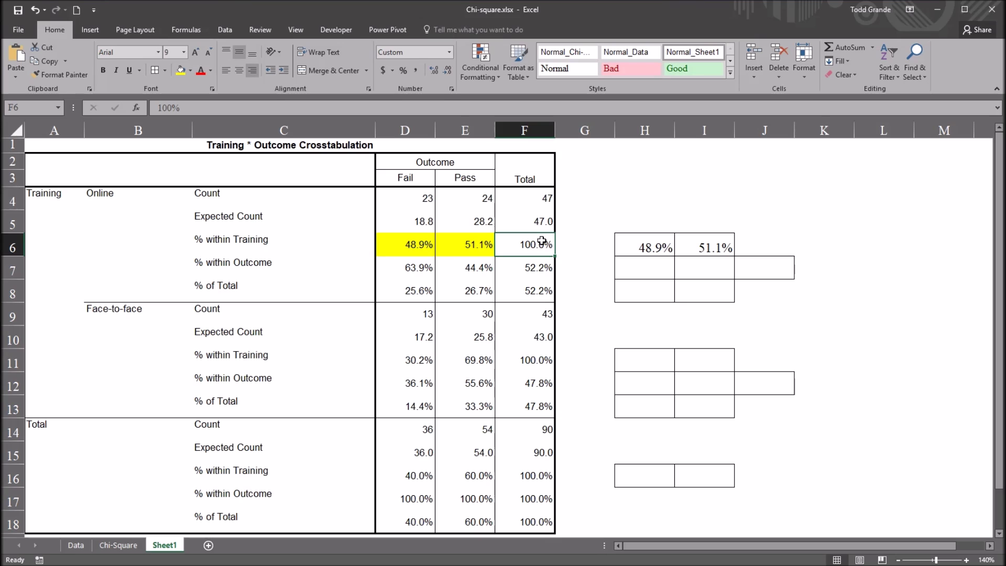
{"action": "left_click", "coordinate": [397, 267]}
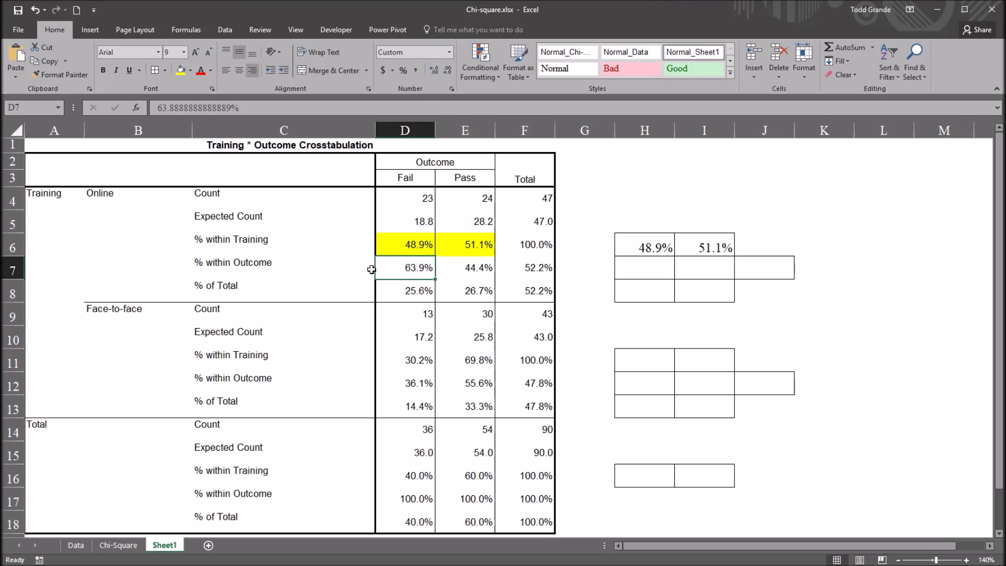
{"action": "left_click", "coordinate": [243, 263]}
{"action": "left_click", "coordinate": [243, 242]}
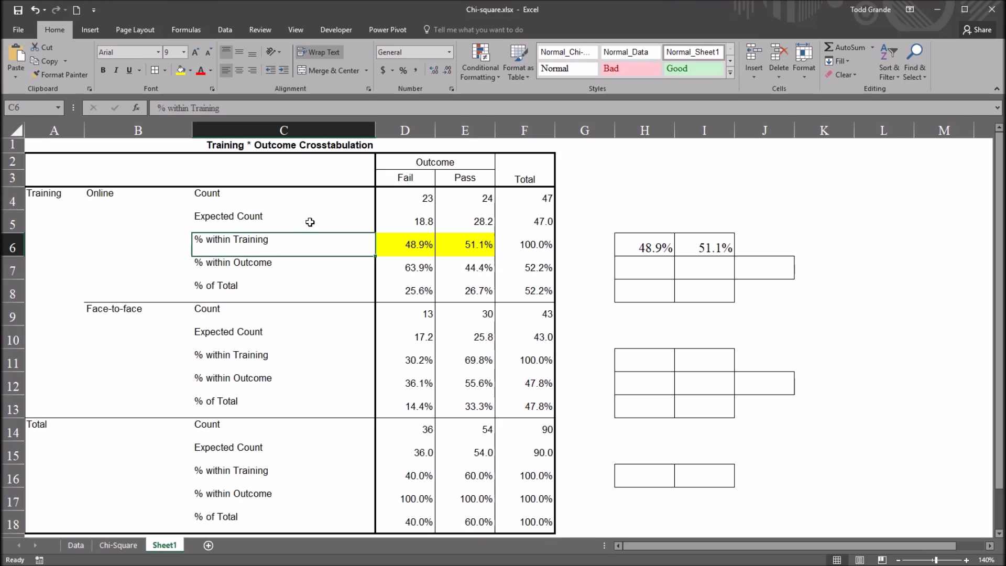
{"action": "left_click", "coordinate": [254, 265]}
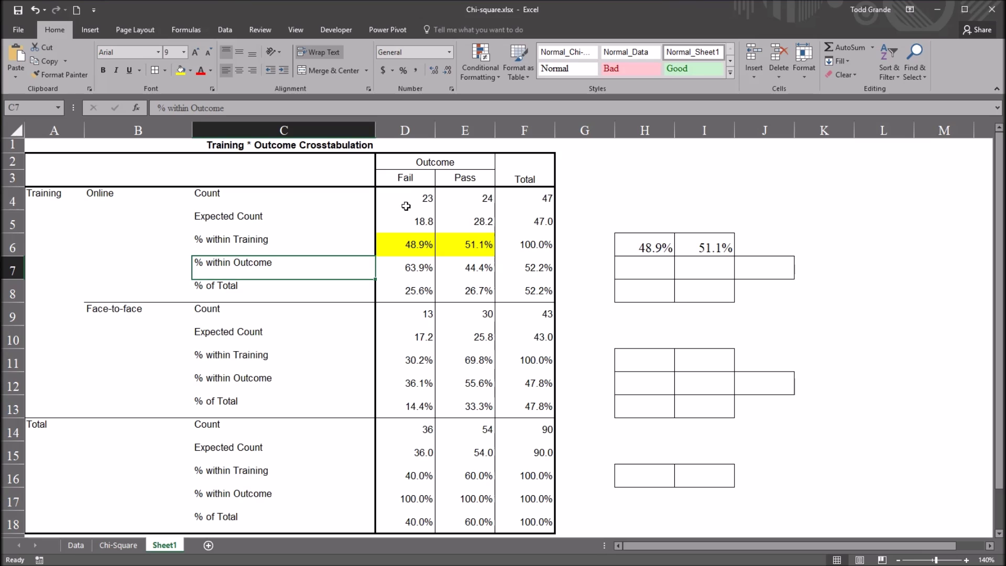
{"action": "left_click_drag", "start_coordinate": [403, 197], "coordinate": [420, 423]}
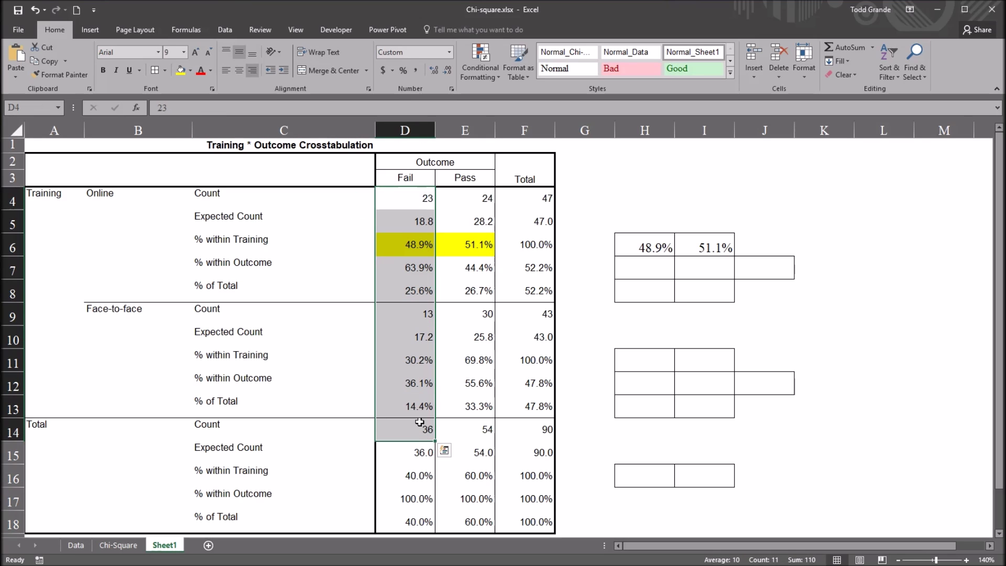
{"action": "left_click", "coordinate": [394, 269]}
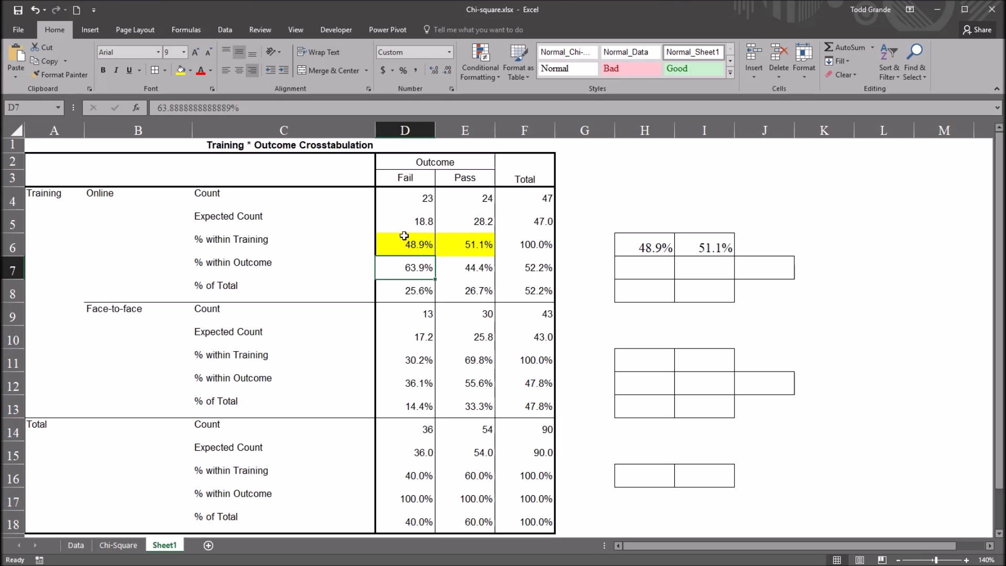
Step: Trace 63.9% to 23 of the Fail total 36 and fill D7 yellow
{"action": "left_click", "coordinate": [402, 200]}
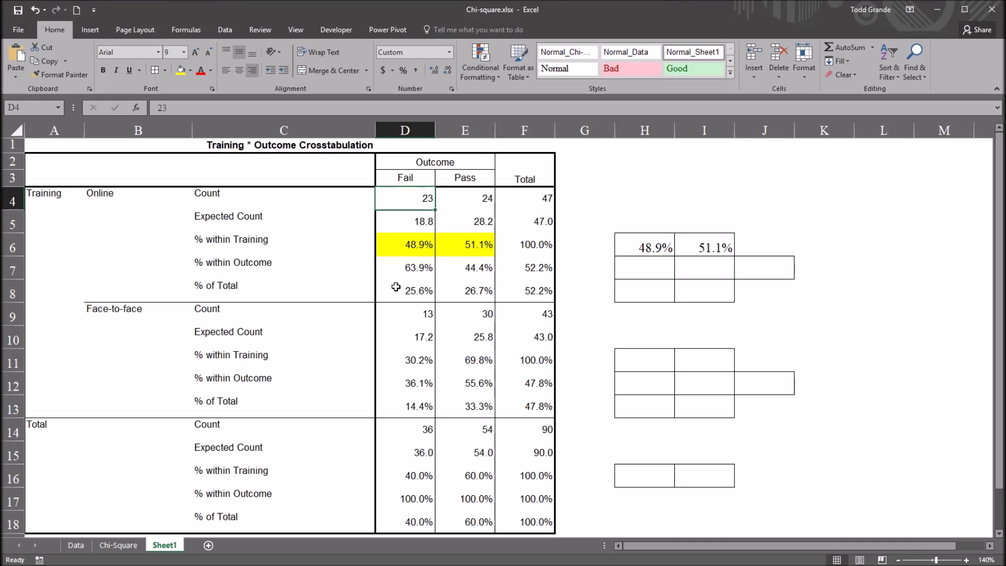
{"action": "left_click", "coordinate": [397, 432]}
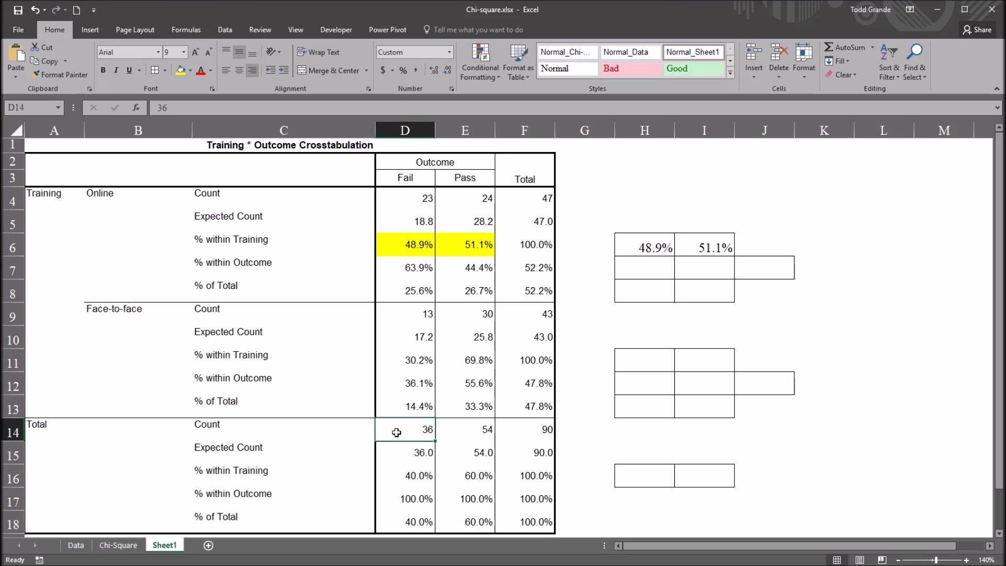
{"action": "left_click", "coordinate": [401, 202]}
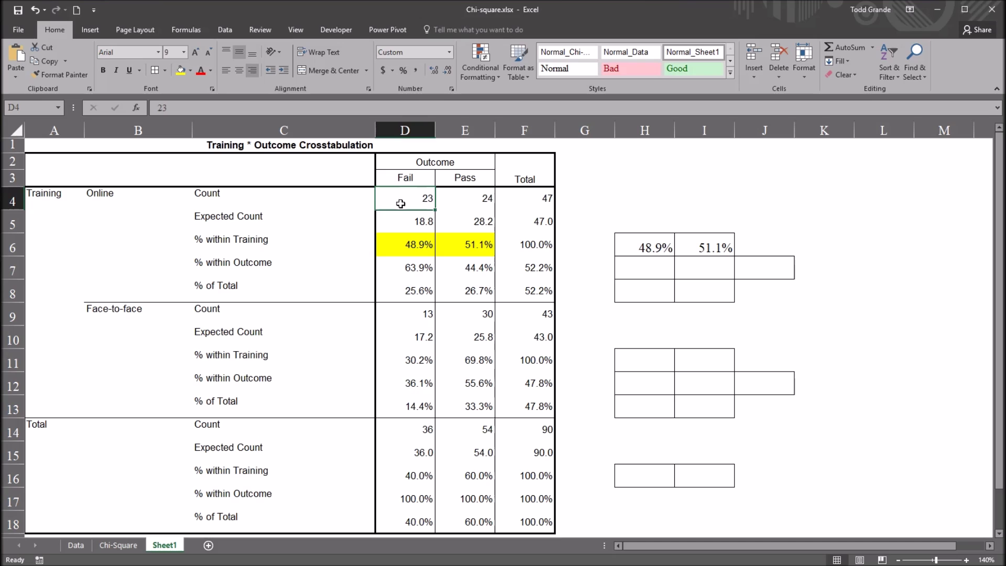
{"action": "left_click", "coordinate": [629, 274]}
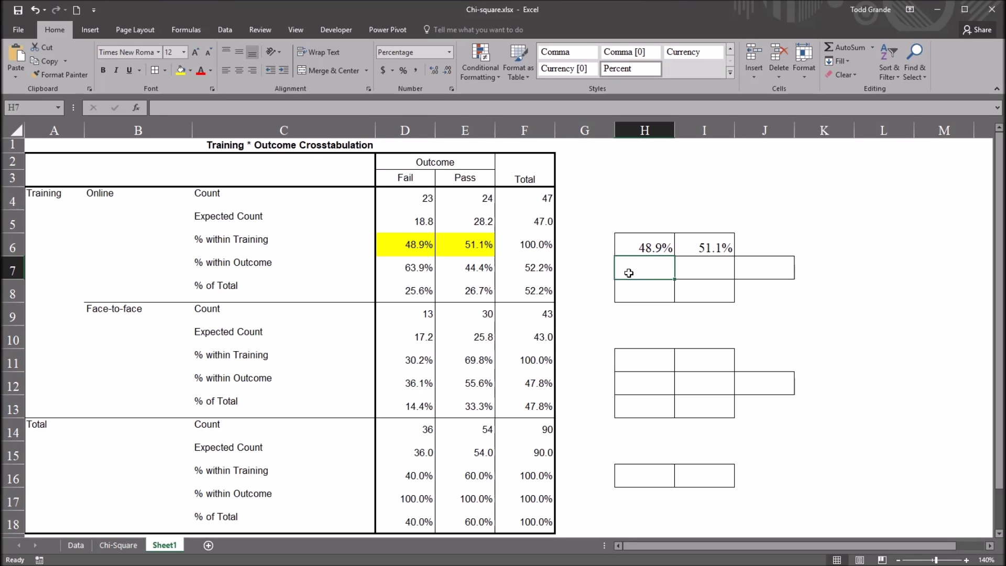
{"action": "left_click", "coordinate": [425, 274]}
{"action": "left_click", "coordinate": [180, 70]}
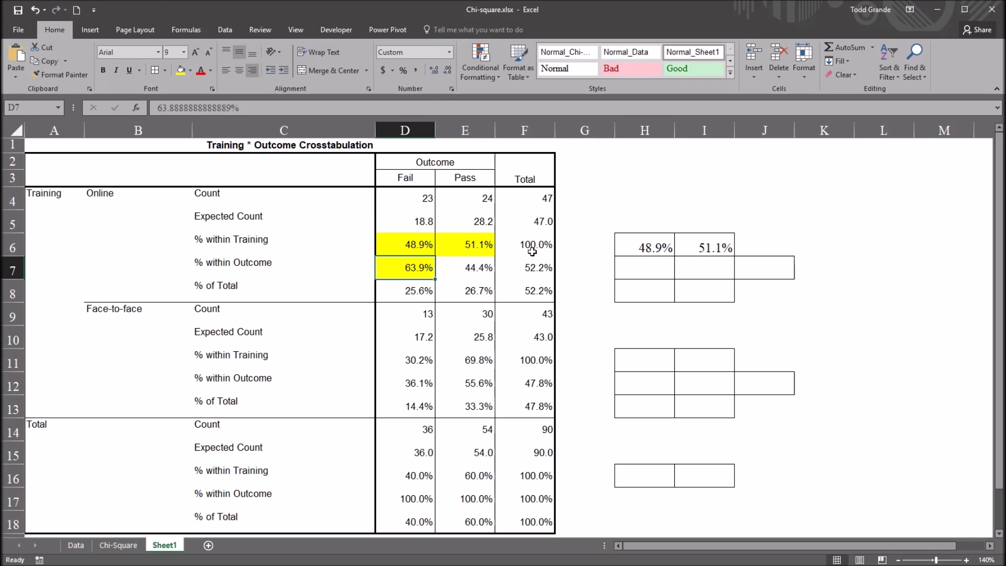
Step: Enter =D4/D14 in H7 for 63.9%, and fill the 44.4% Pass cell yellow
{"action": "left_click", "coordinate": [621, 269]}
{"action": "type", "text": "="}
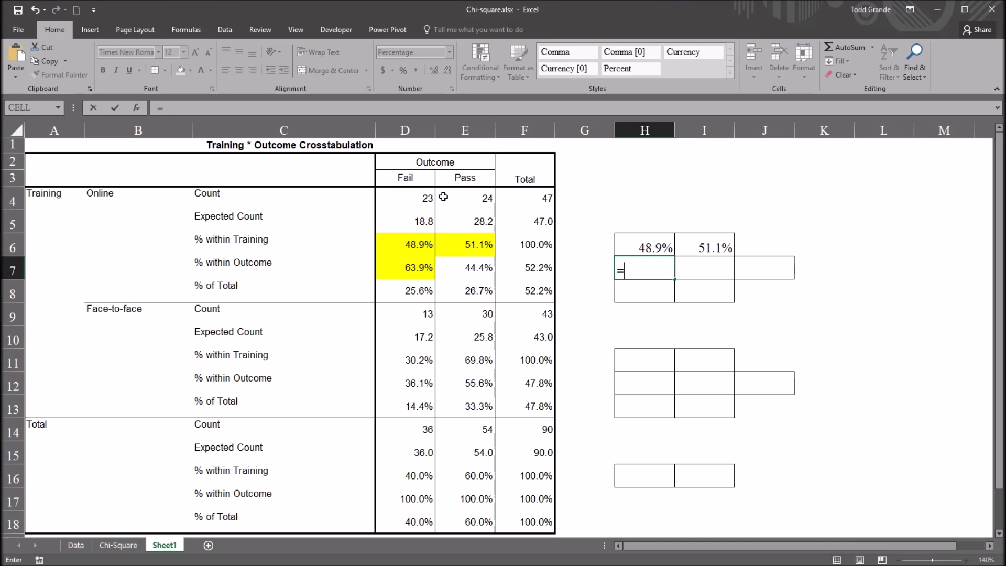
{"action": "left_click", "coordinate": [414, 201]}
{"action": "type", "text": "/"}
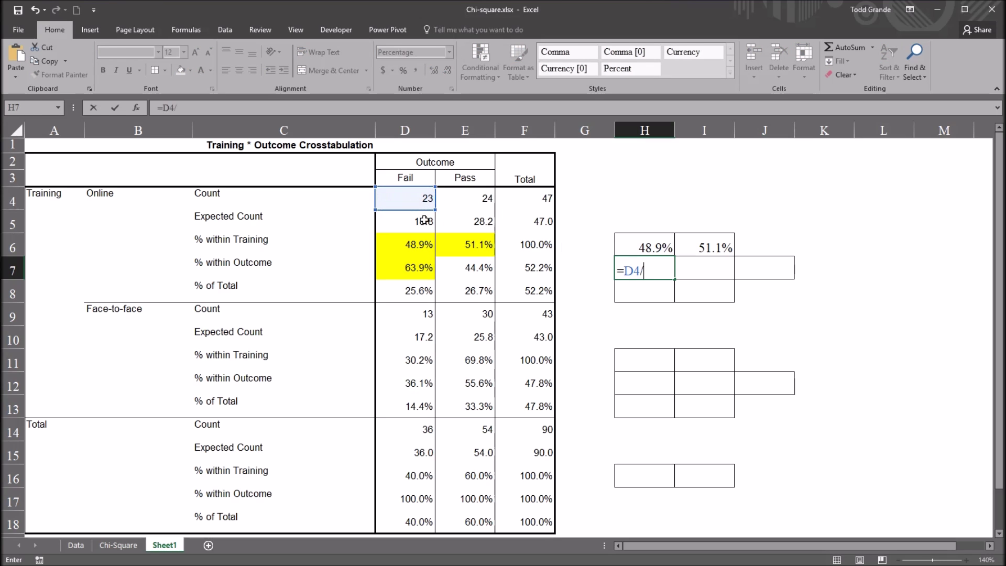
{"action": "left_click", "coordinate": [402, 431]}
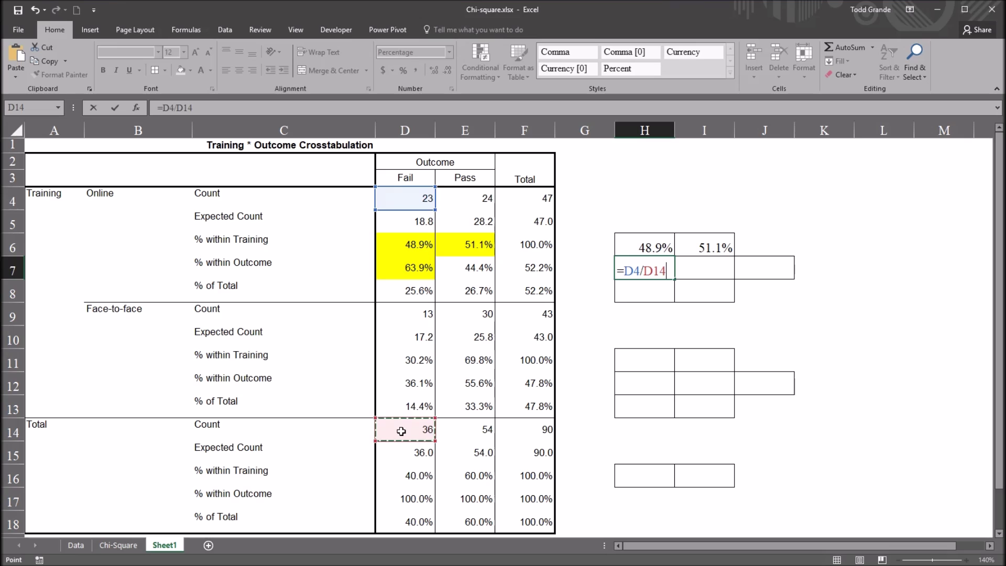
{"action": "key", "text": "Return"}
{"action": "left_click", "coordinate": [647, 270]}
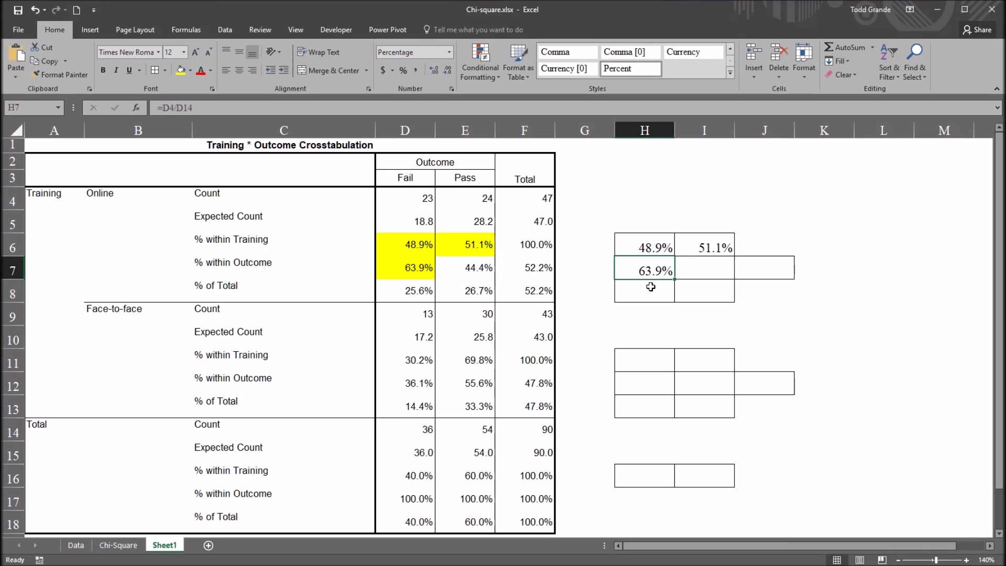
{"action": "left_click", "coordinate": [474, 272]}
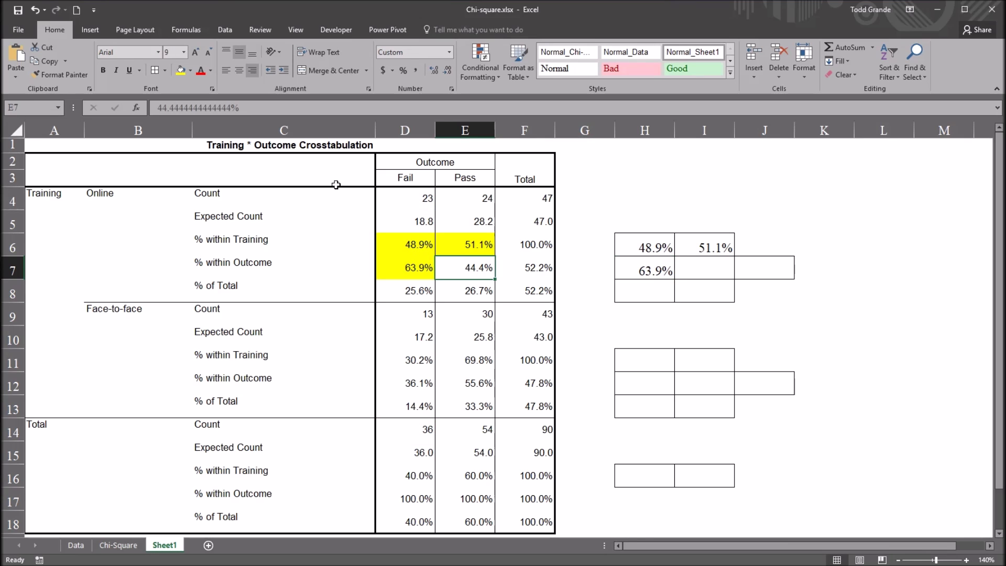
{"action": "left_click", "coordinate": [180, 69]}
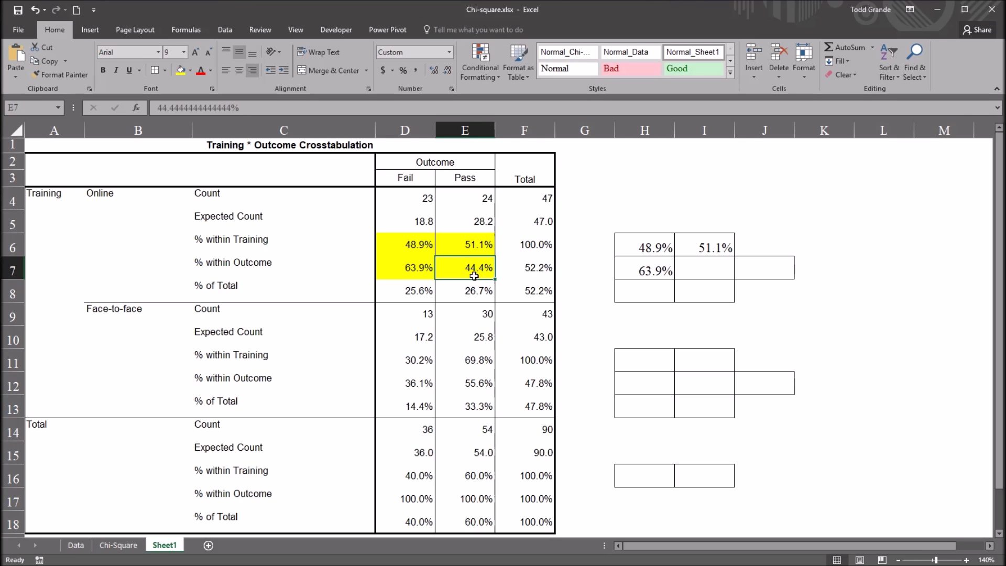
Step: Enter =E4/E14 in I7, dividing the Online Pass count 24 by the Pass total 54 for 44.4%
{"action": "left_click", "coordinate": [693, 271]}
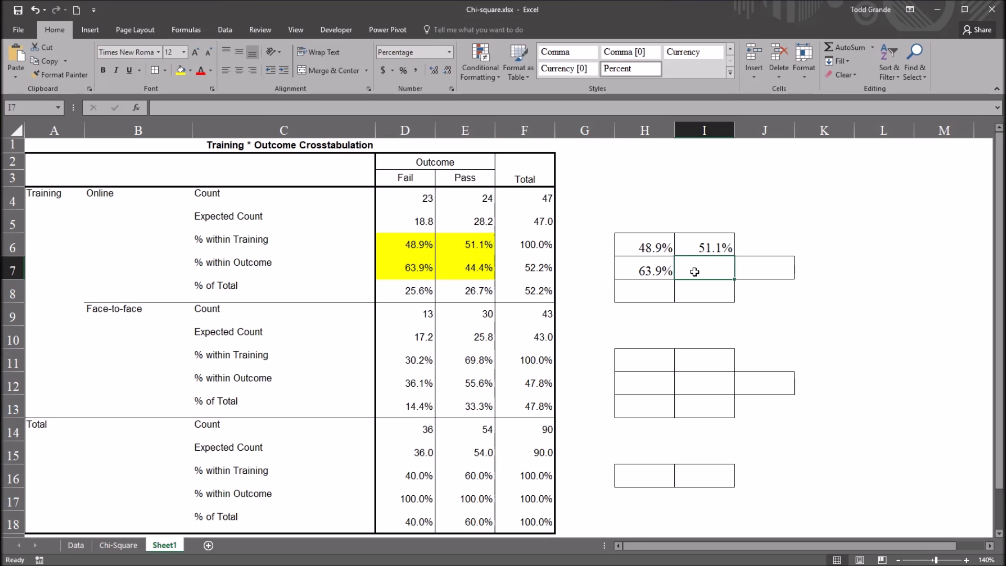
{"action": "type", "text": "="}
{"action": "left_click", "coordinate": [474, 198]}
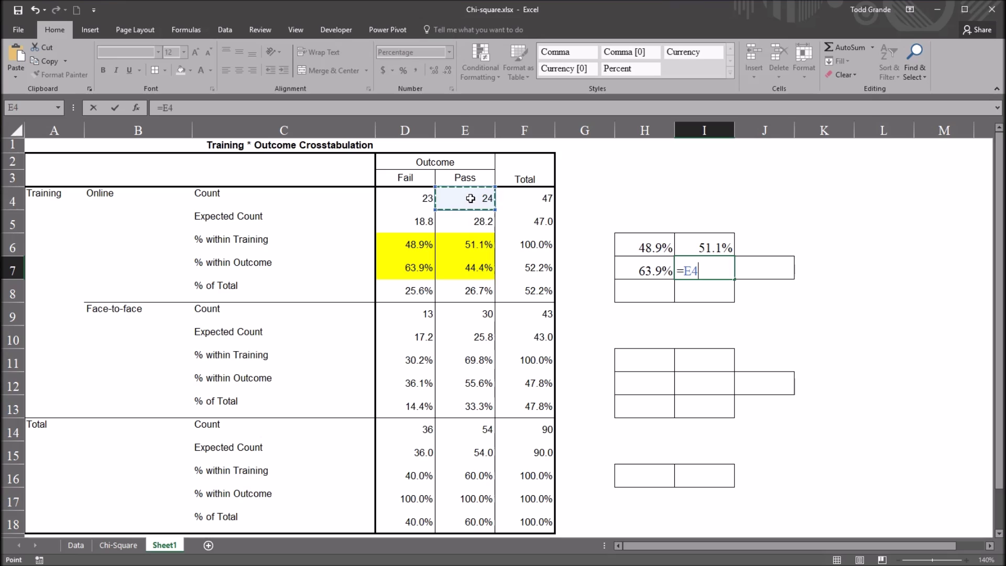
{"action": "type", "text": "/"}
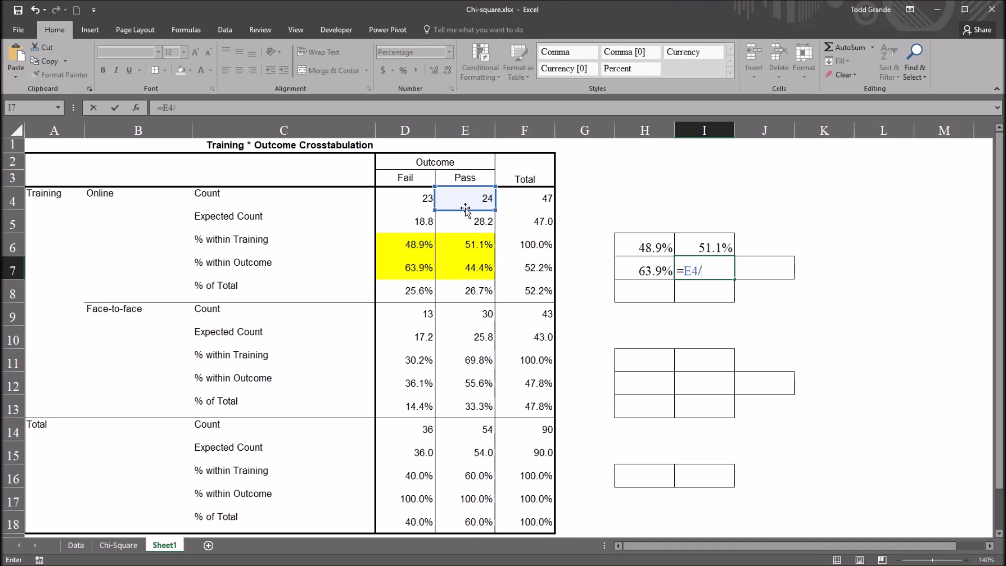
{"action": "left_click", "coordinate": [468, 431]}
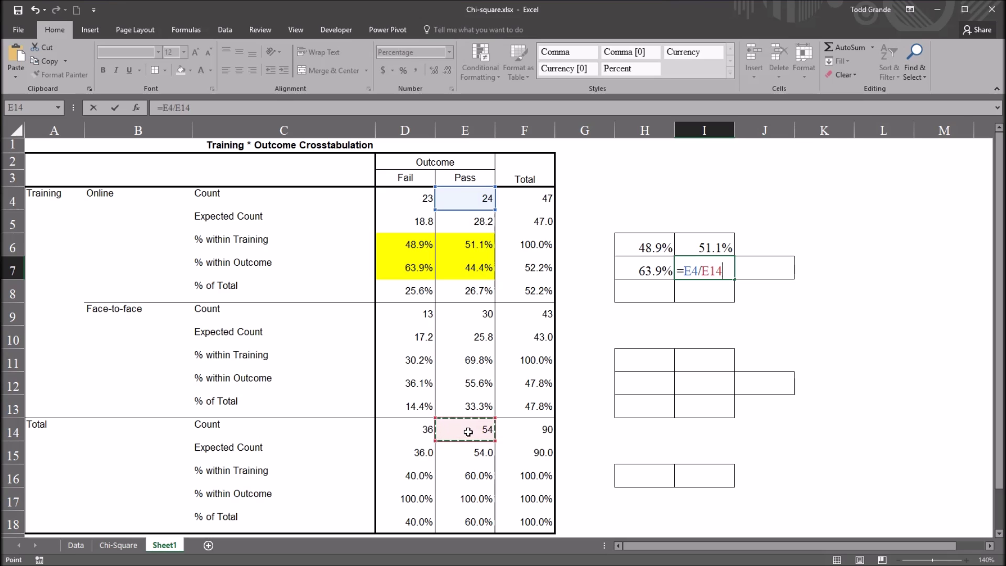
{"action": "key", "text": "Return"}
{"action": "left_click", "coordinate": [701, 276]}
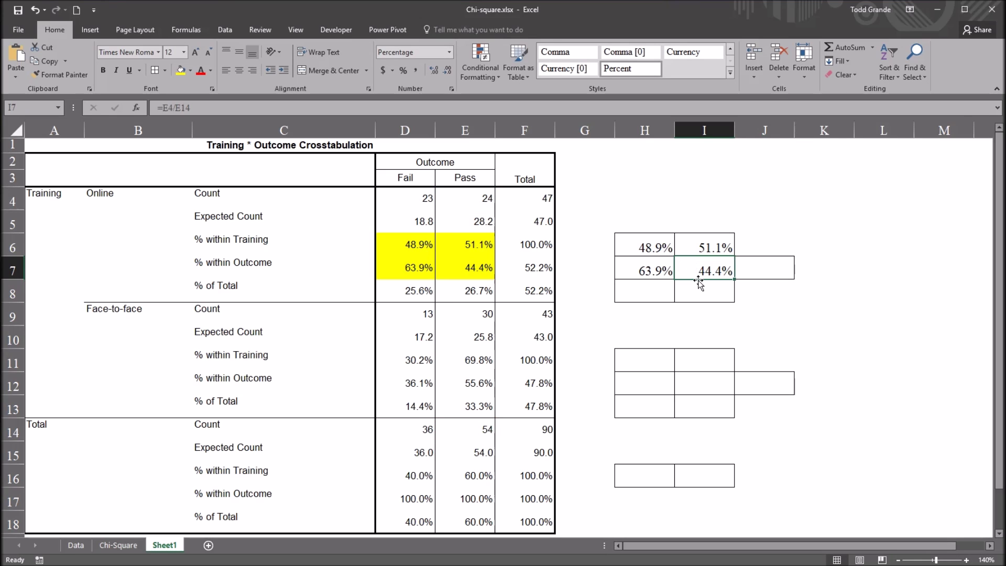
{"action": "key", "text": "Left"}
{"action": "key", "text": "Left"}
{"action": "key", "text": "Left"}
{"action": "key", "text": "Left"}
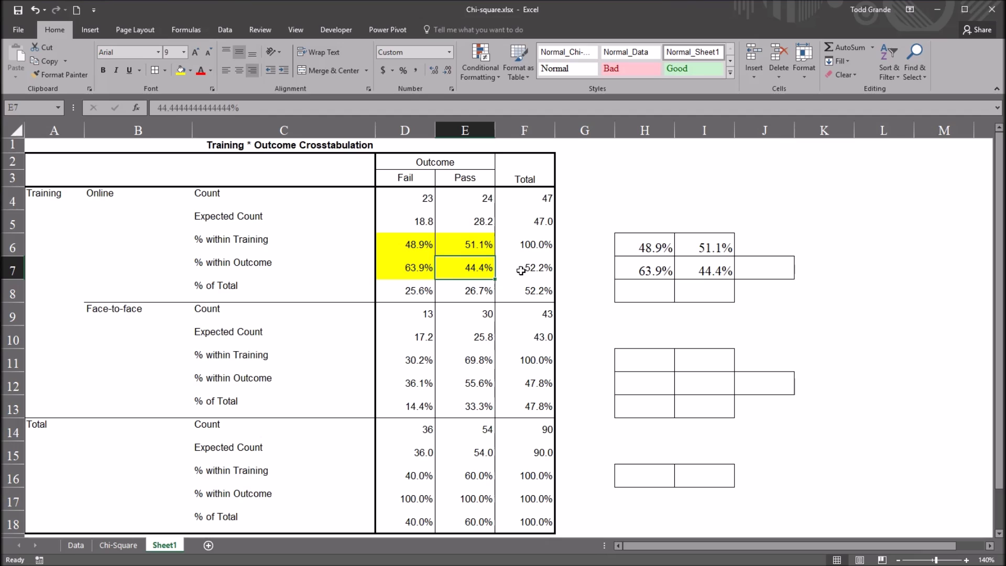
Step: Fill the 52.2% row total F7 yellow and enter =F4/F14 in J7, 47 divided by 90
{"action": "left_click", "coordinate": [520, 270]}
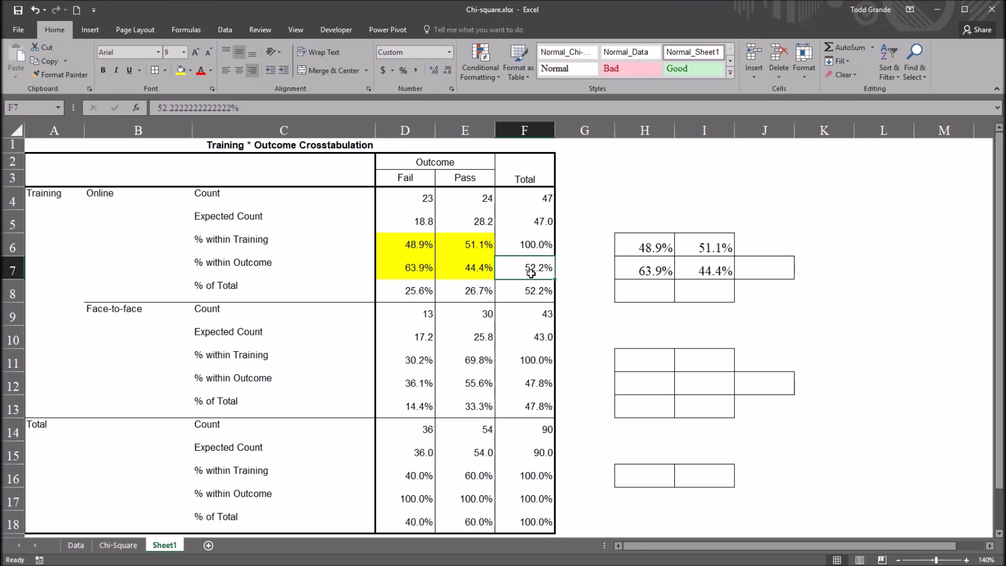
{"action": "left_click", "coordinate": [181, 70]}
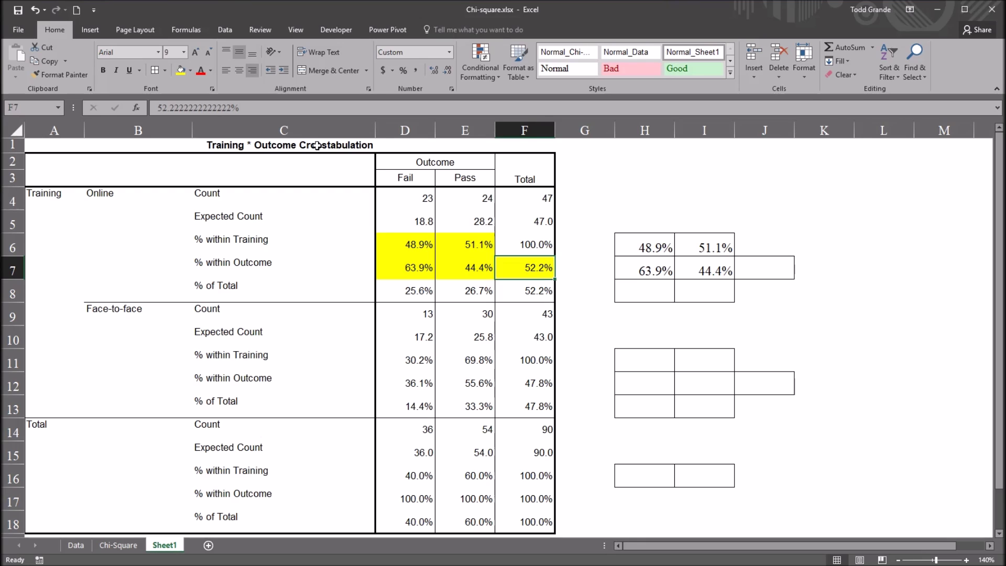
{"action": "left_click", "coordinate": [754, 271]}
{"action": "type", "text": "="}
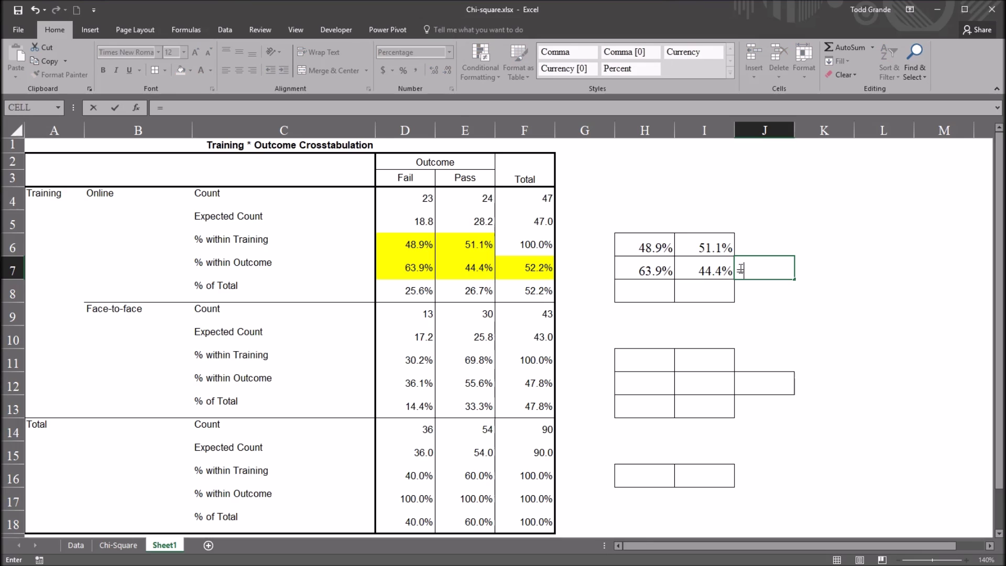
{"action": "left_click", "coordinate": [524, 199]}
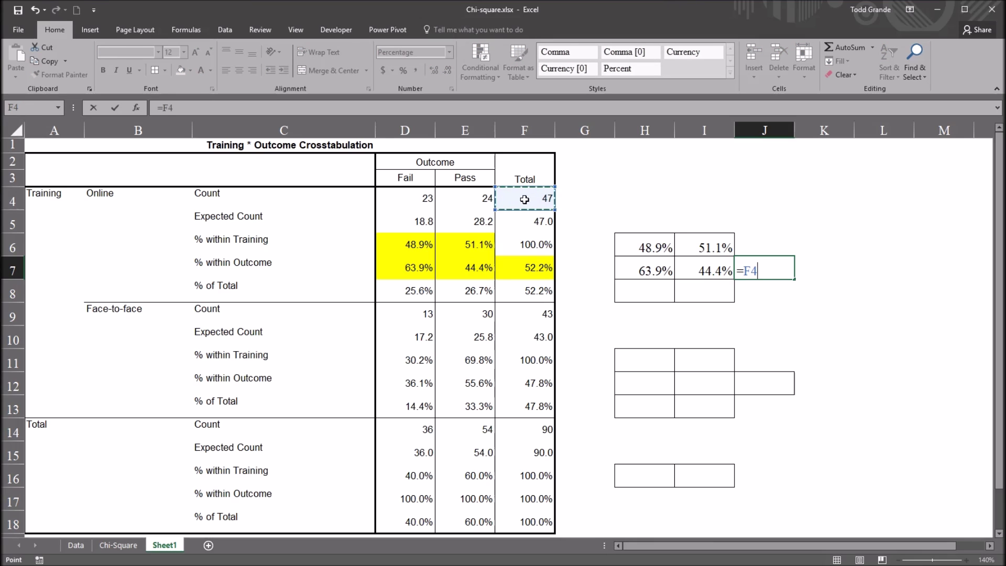
{"action": "type", "text": "/"}
{"action": "left_click", "coordinate": [520, 434]}
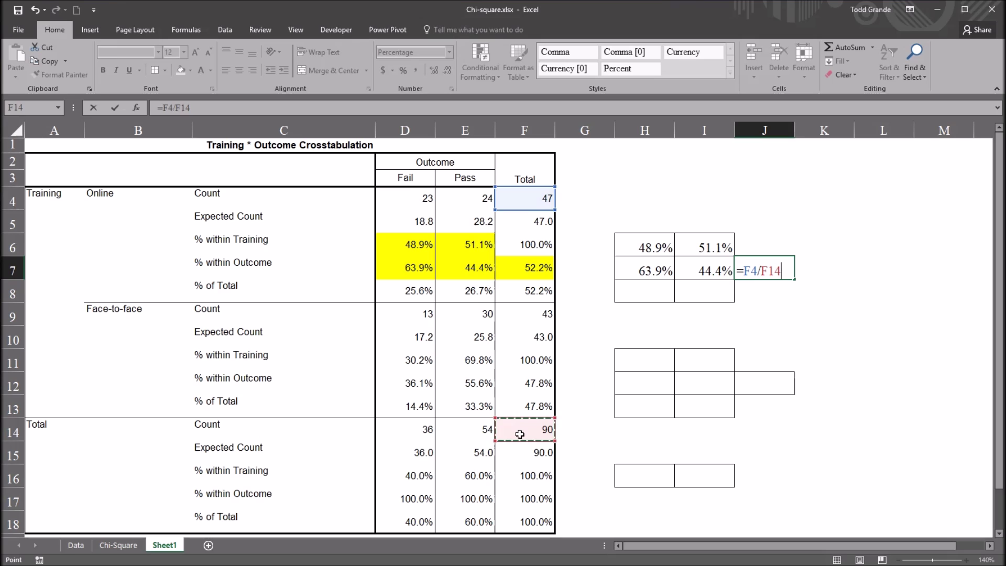
{"action": "key", "text": "Return"}
{"action": "left_click", "coordinate": [754, 271]}
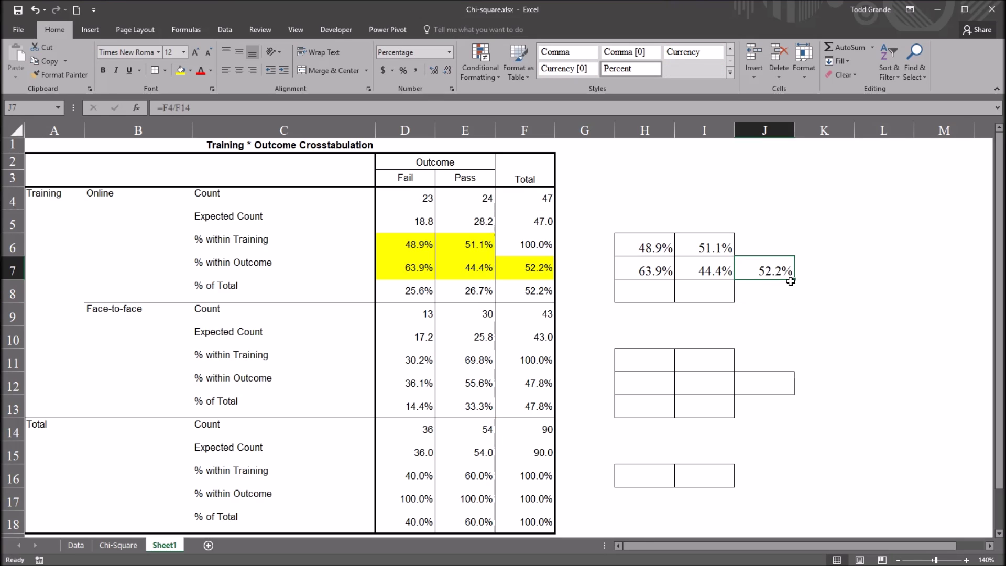
{"action": "left_click", "coordinate": [408, 297]}
{"action": "mouse_move", "coordinate": [408, 297]}
{"action": "left_mouse_down"}
{"action": "mouse_move", "coordinate": [262, 292]}
{"action": "mouse_move", "coordinate": [438, 297]}
{"action": "mouse_move", "coordinate": [417, 294]}
{"action": "left_mouse_up"}
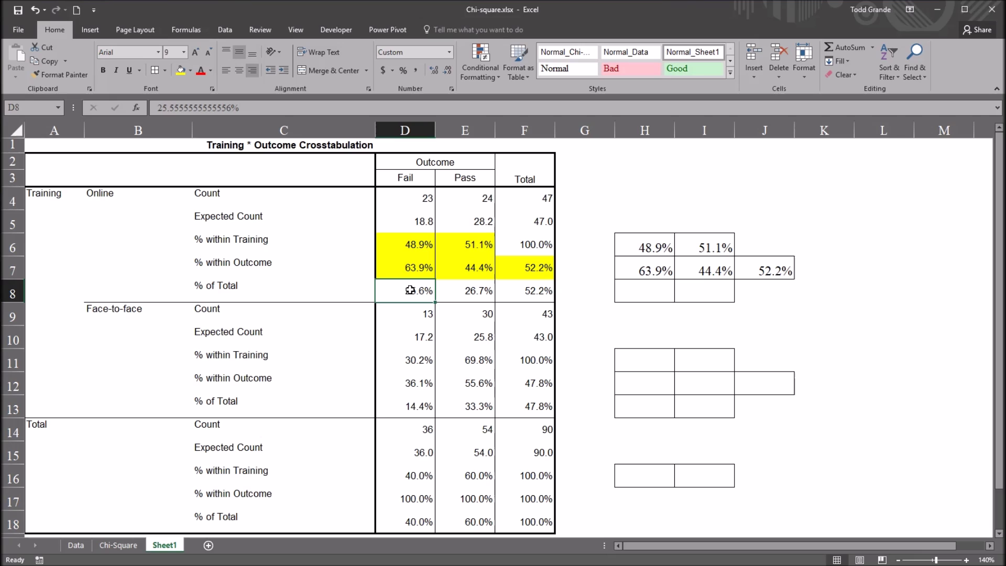
Step: Fill the 25.6% % of Total cell yellow and recreate it in H8 as 23 divided by 90
{"action": "left_click", "coordinate": [402, 201]}
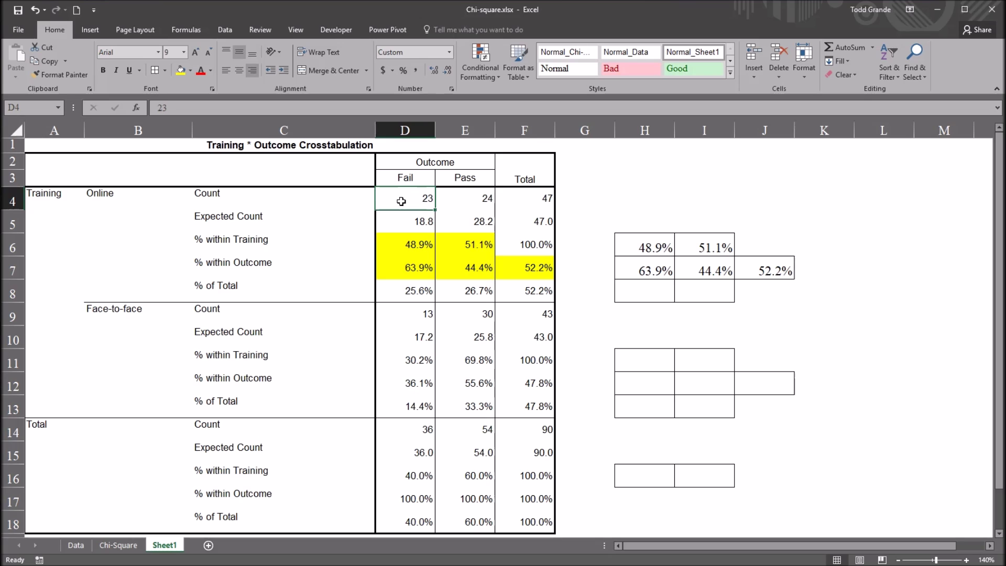
{"action": "left_click", "coordinate": [405, 281]}
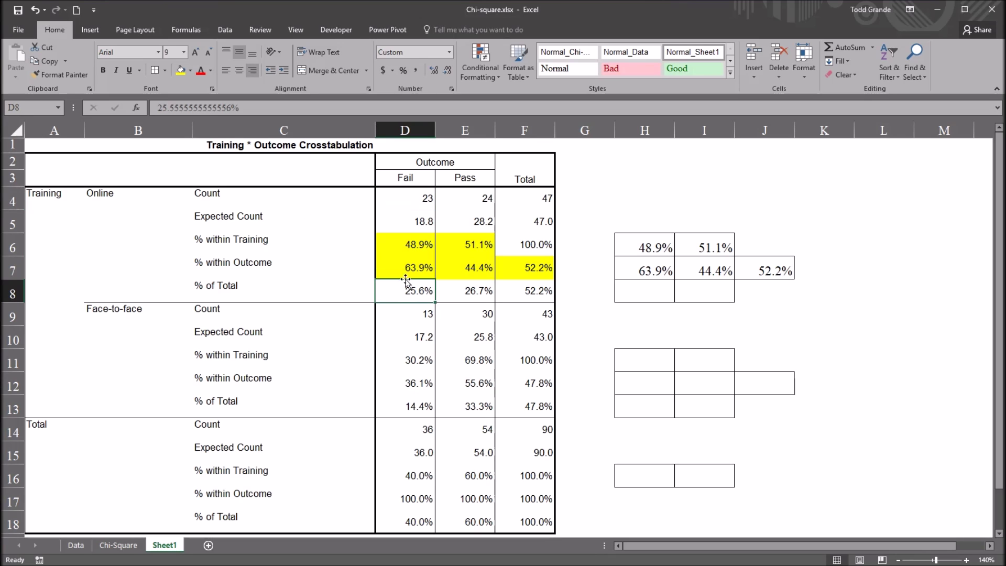
{"action": "left_click", "coordinate": [180, 70]}
{"action": "left_click", "coordinate": [633, 290]}
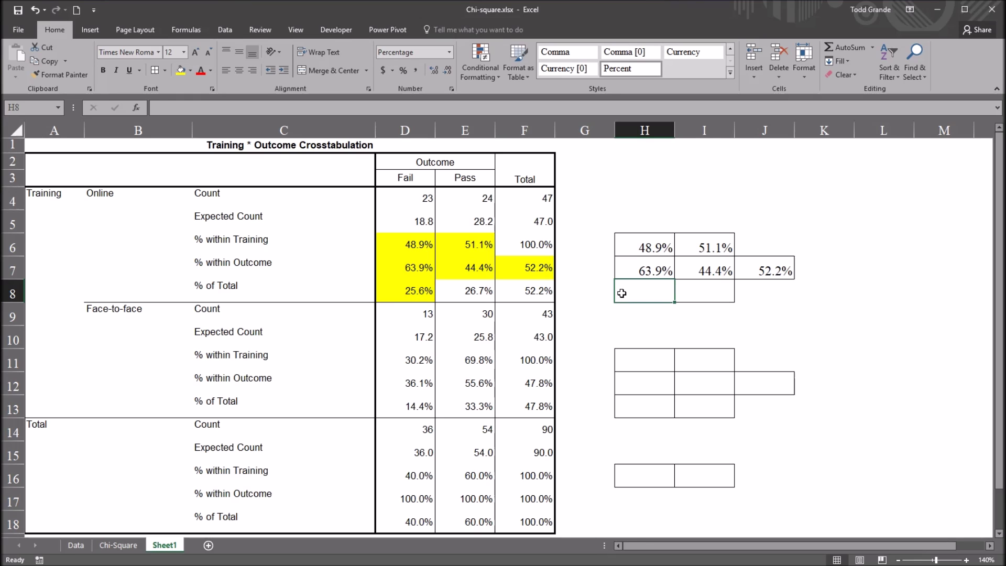
{"action": "type", "text": "="}
{"action": "left_click", "coordinate": [408, 200]}
{"action": "type", "text": "/"}
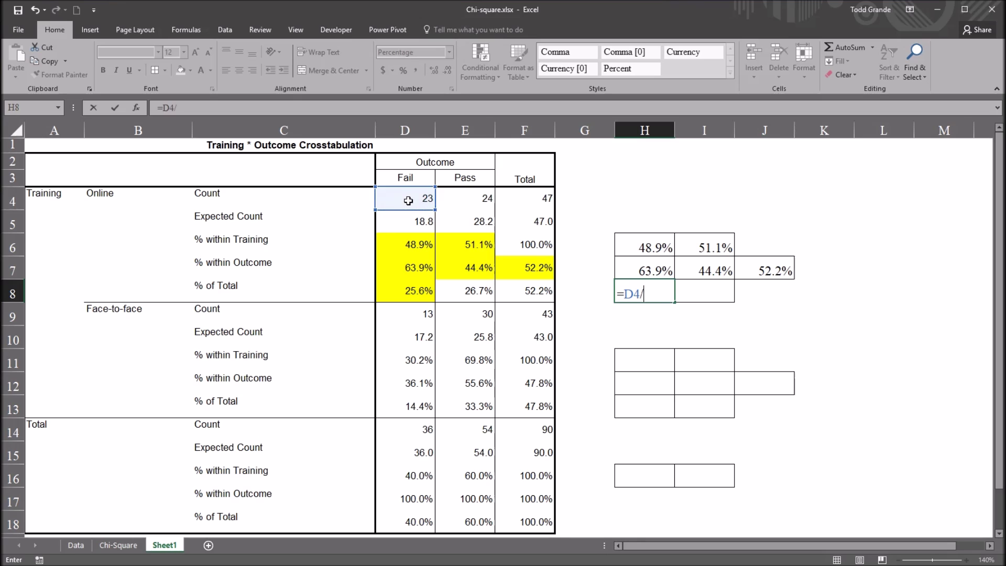
{"action": "left_click", "coordinate": [530, 429]}
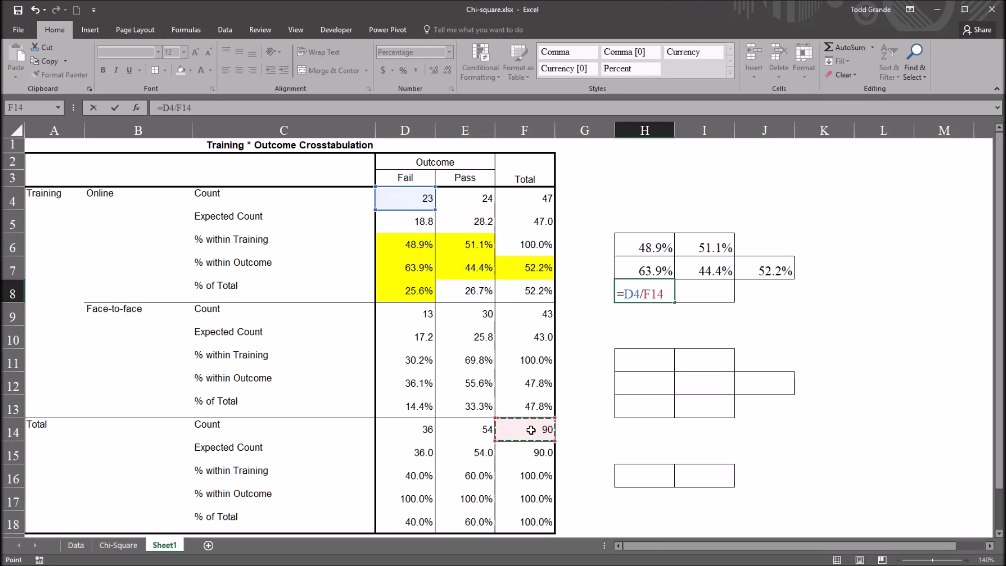
{"action": "key", "text": "Return"}
Step: Fill the 26.7% Pass % of Total cell yellow and enter =E4/F14 in I8 for 26.7%
{"action": "left_click", "coordinate": [464, 292]}
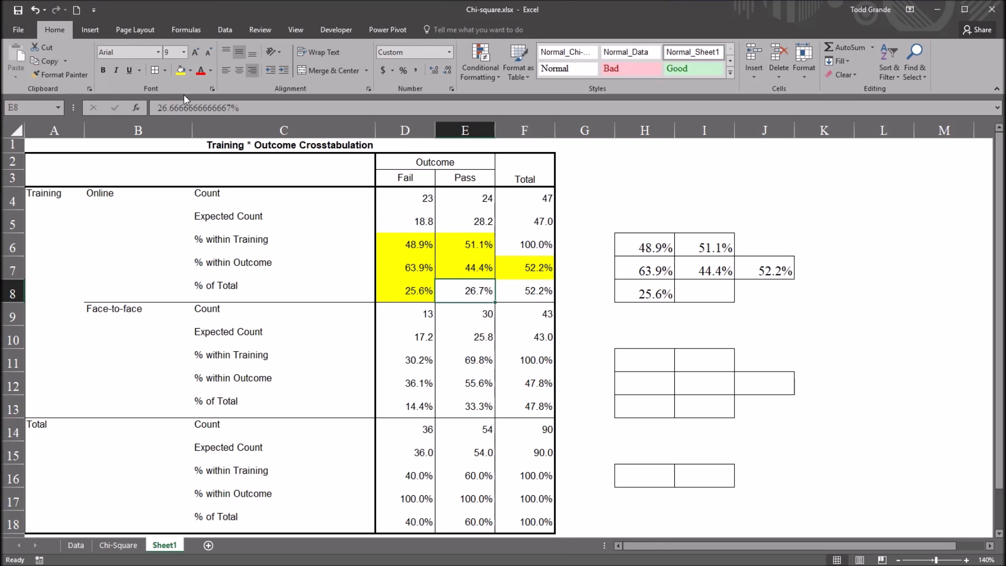
{"action": "left_click", "coordinate": [180, 76]}
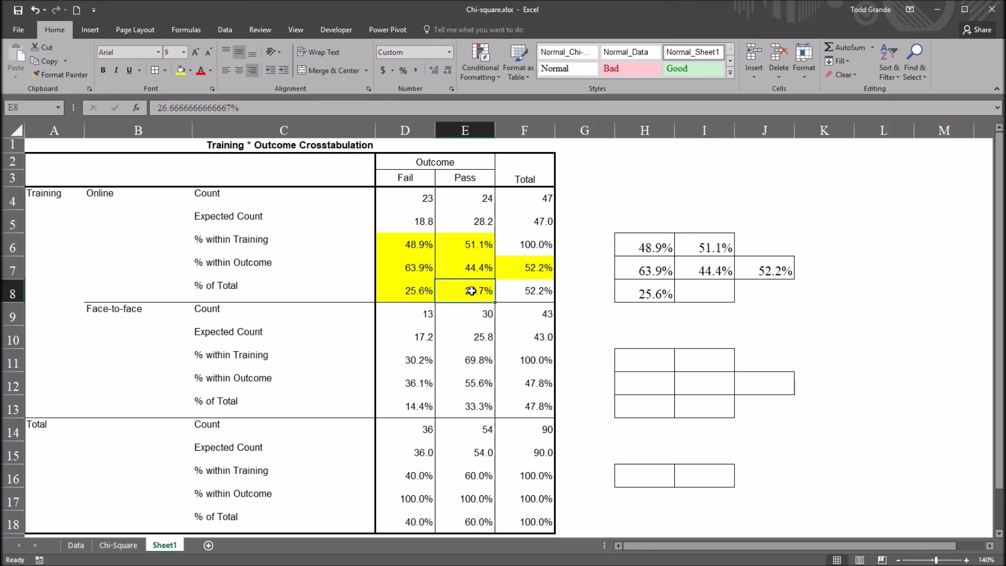
{"action": "left_click", "coordinate": [704, 296]}
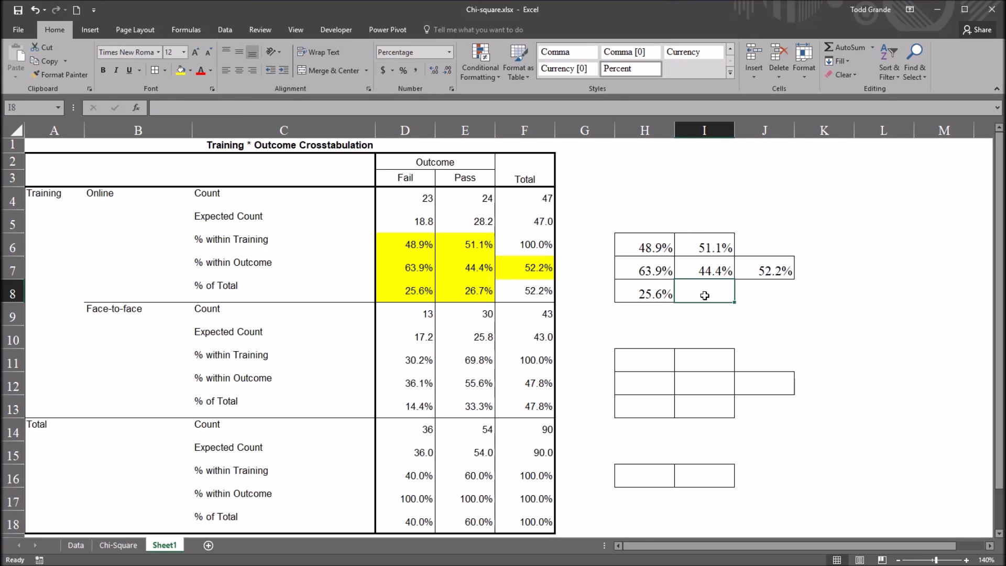
{"action": "type", "text": "="}
{"action": "left_click", "coordinate": [462, 200]}
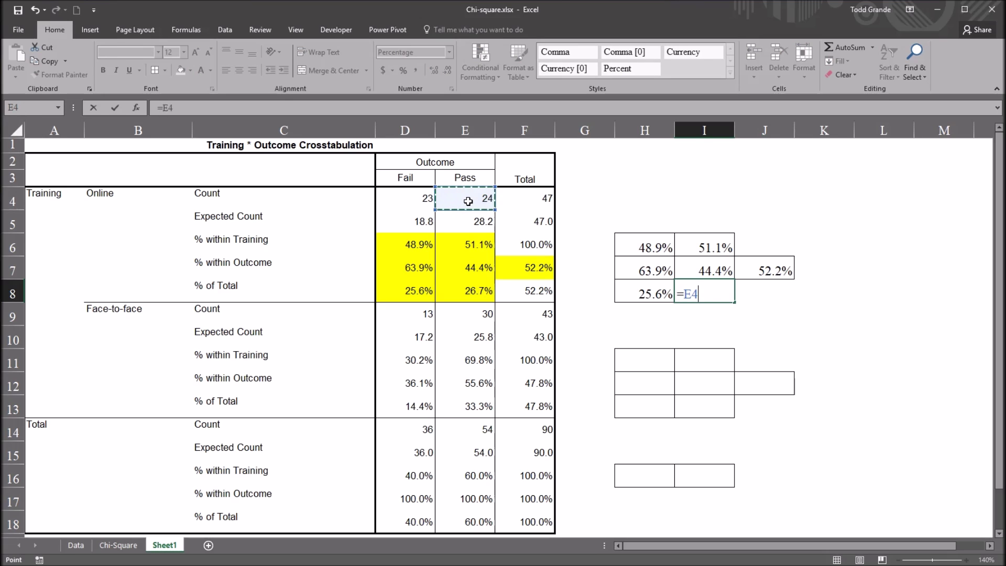
{"action": "type", "text": "/"}
{"action": "left_click", "coordinate": [528, 430]}
{"action": "key", "text": "ctrl+Return"}
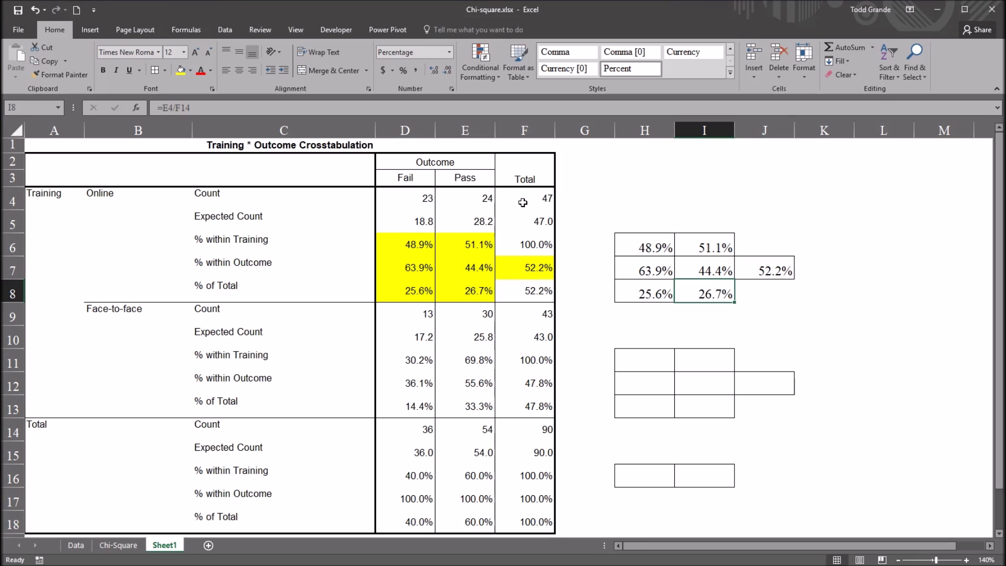
{"action": "left_click", "coordinate": [526, 292]}
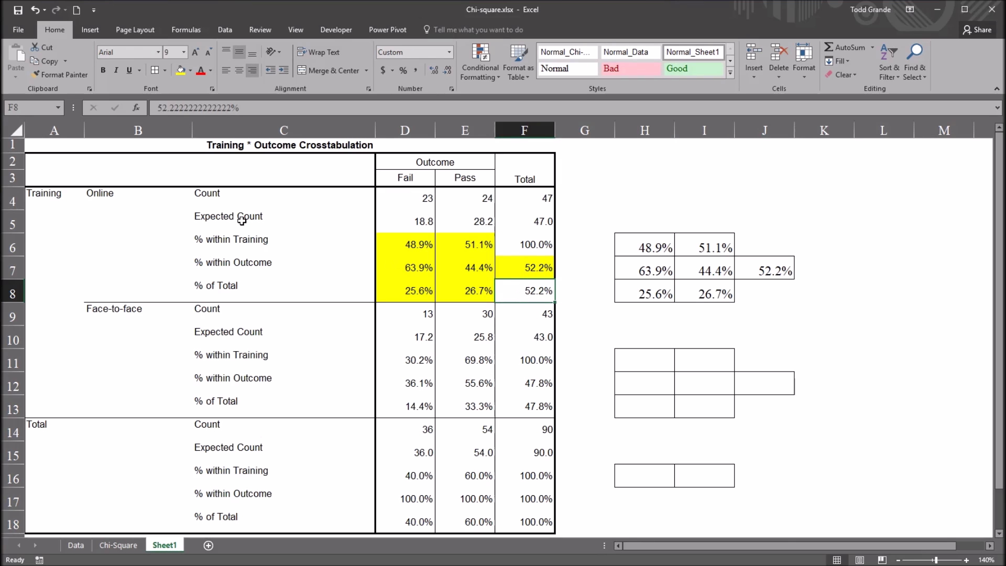
{"action": "left_click", "coordinate": [405, 361]}
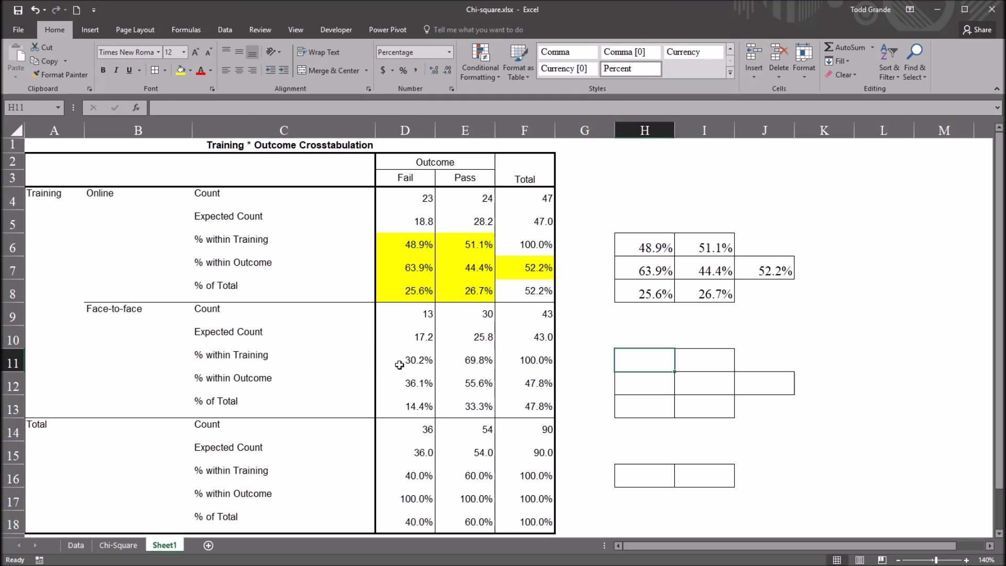
Step: Highlight 30.2% yellow and enter =D9/F9 in H11 to reproduce 30.2%
{"action": "left_click", "coordinate": [181, 70]}
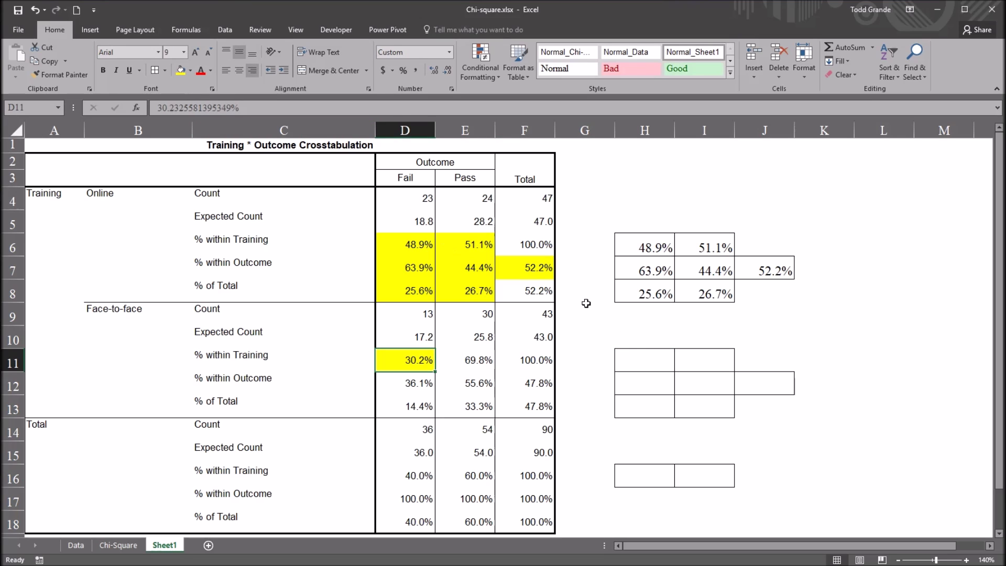
{"action": "left_click", "coordinate": [638, 363]}
{"action": "type", "text": "="}
{"action": "left_click", "coordinate": [404, 316]}
{"action": "type", "text": "/"}
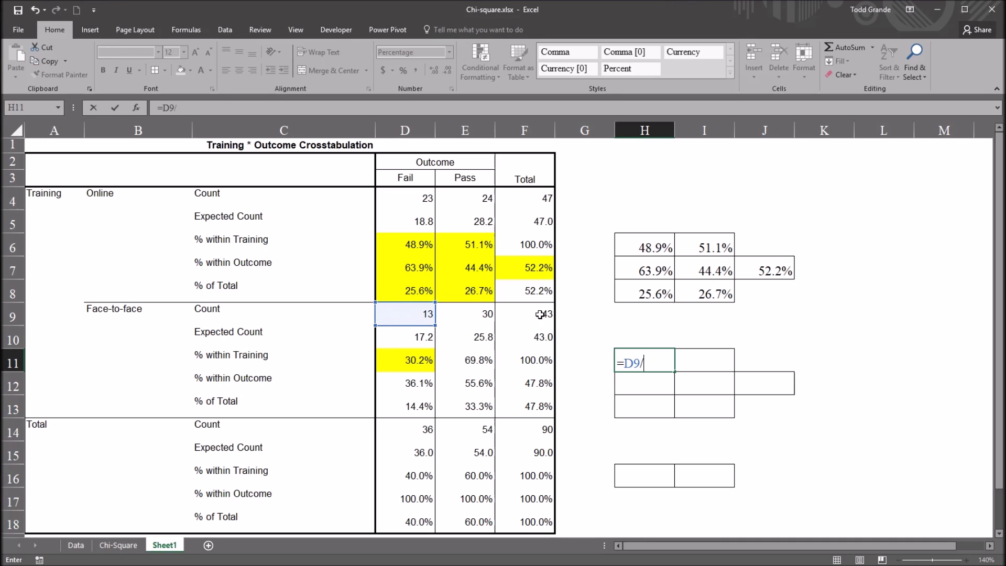
{"action": "left_click", "coordinate": [538, 314]}
{"action": "key", "text": "Return"}
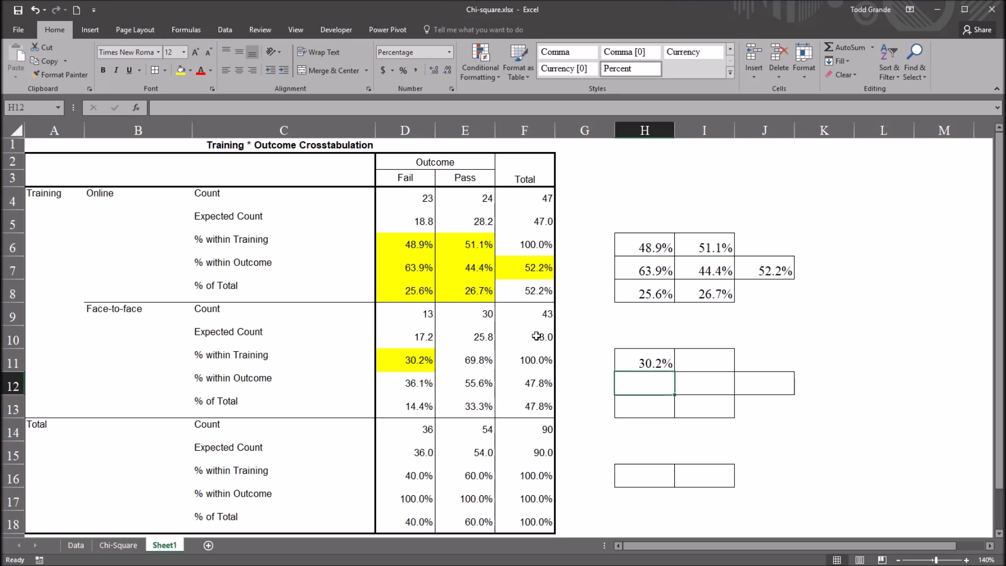
Step: Highlight 69.8% yellow and enter =E9/F9 in I11 to reproduce 69.8%
{"action": "left_click", "coordinate": [467, 360]}
{"action": "left_click", "coordinate": [177, 71]}
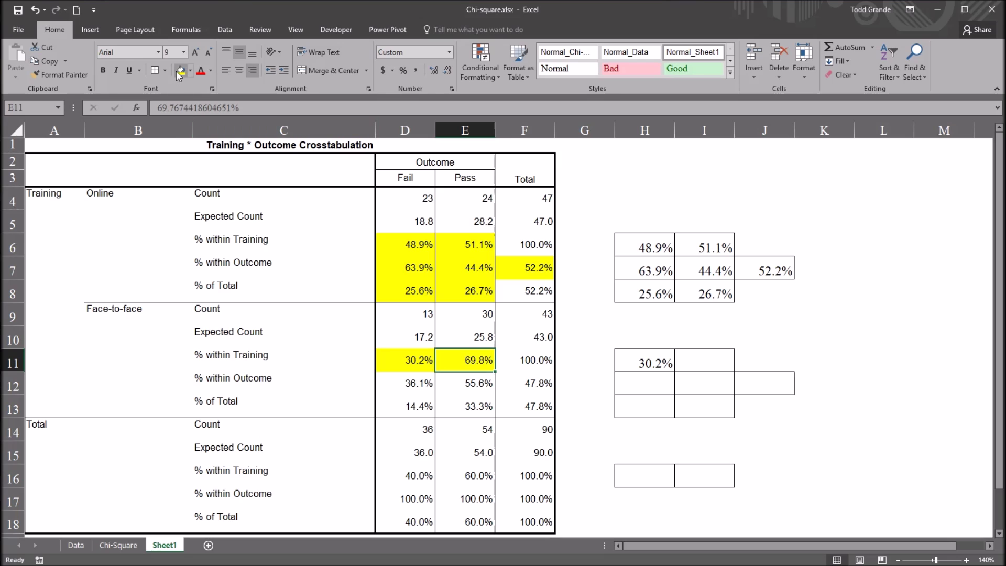
{"action": "left_click", "coordinate": [694, 353]}
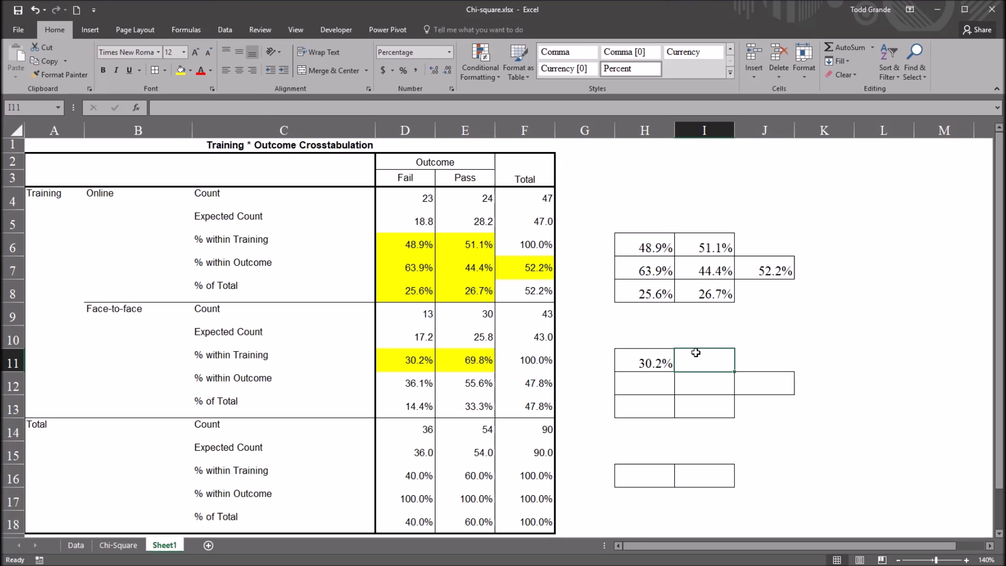
{"action": "type", "text": "="}
{"action": "left_click", "coordinate": [474, 313]}
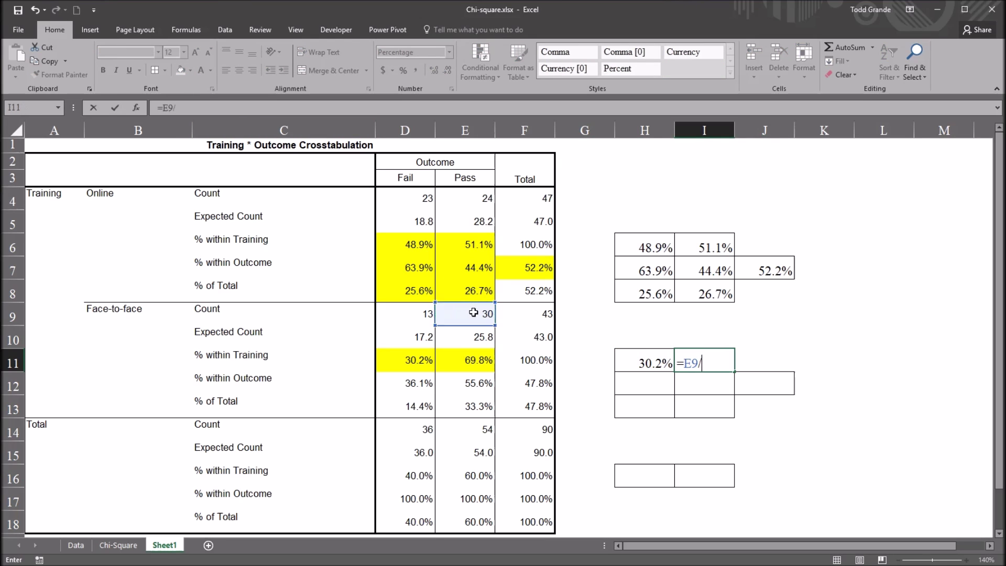
{"action": "type", "text": "/"}
{"action": "left_click", "coordinate": [530, 313]}
{"action": "key", "text": "Return"}
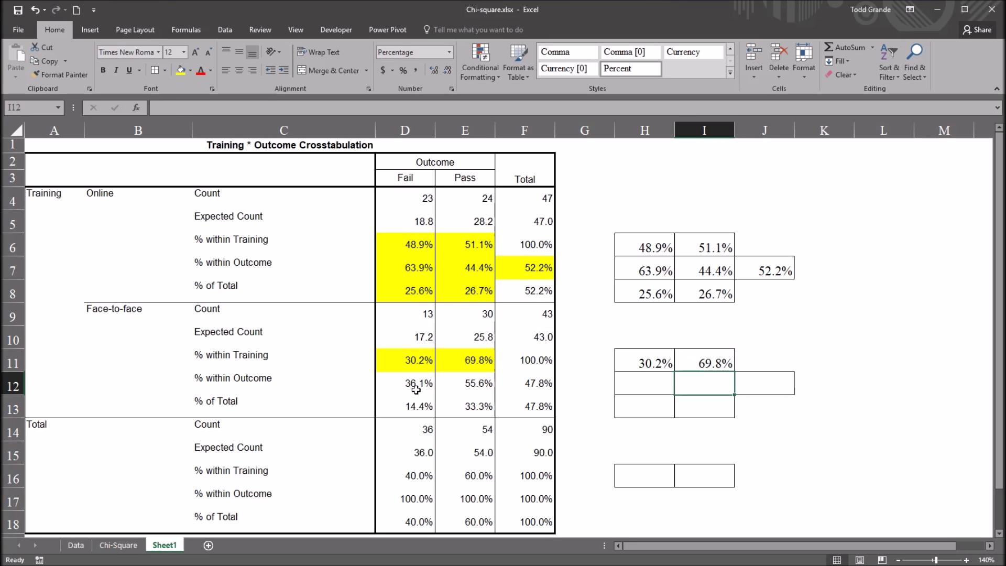
Step: Check the 100.0% row total, then highlight the 36.1% cell yellow
{"action": "left_click", "coordinate": [522, 366]}
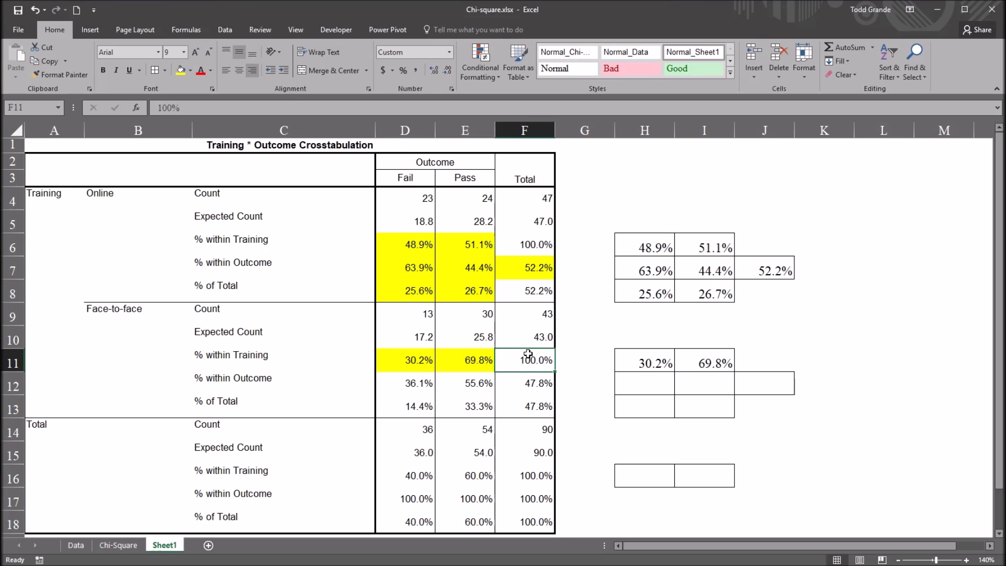
{"action": "left_click", "coordinate": [410, 386]}
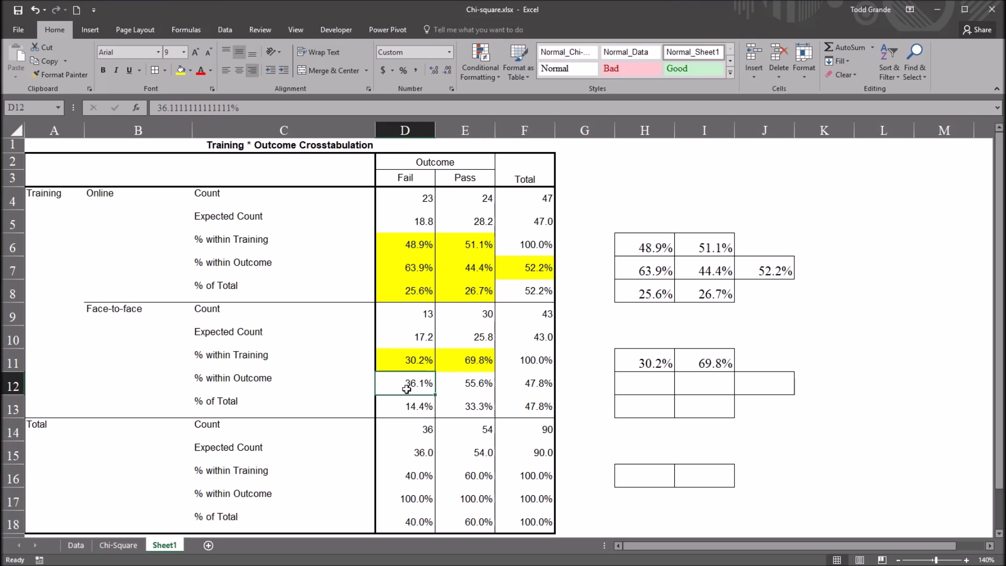
{"action": "left_click", "coordinate": [180, 72]}
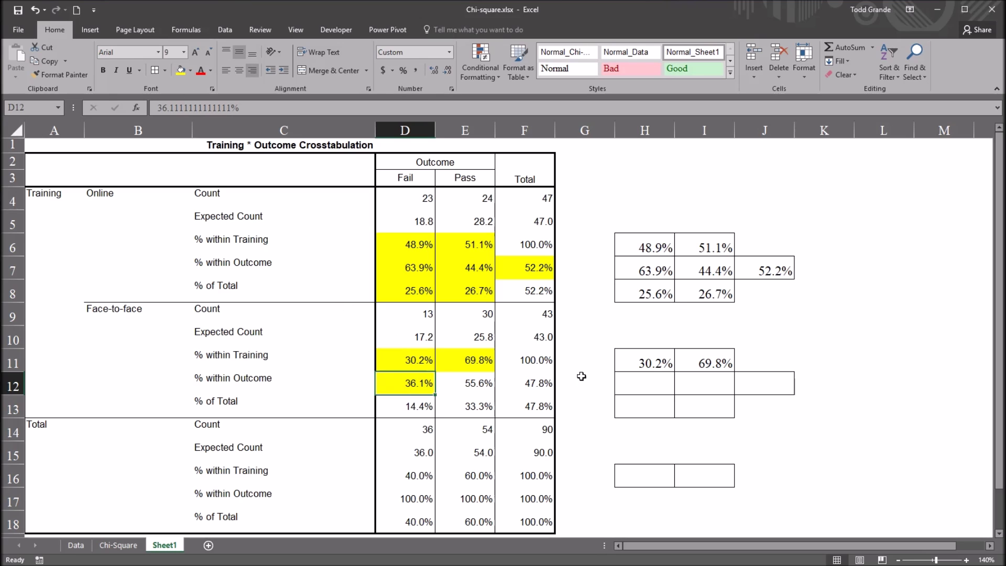
Step: Enter =D9/D14 in H12 to reproduce the 36.1% Fail share
{"action": "left_click", "coordinate": [644, 388]}
{"action": "type", "text": "="}
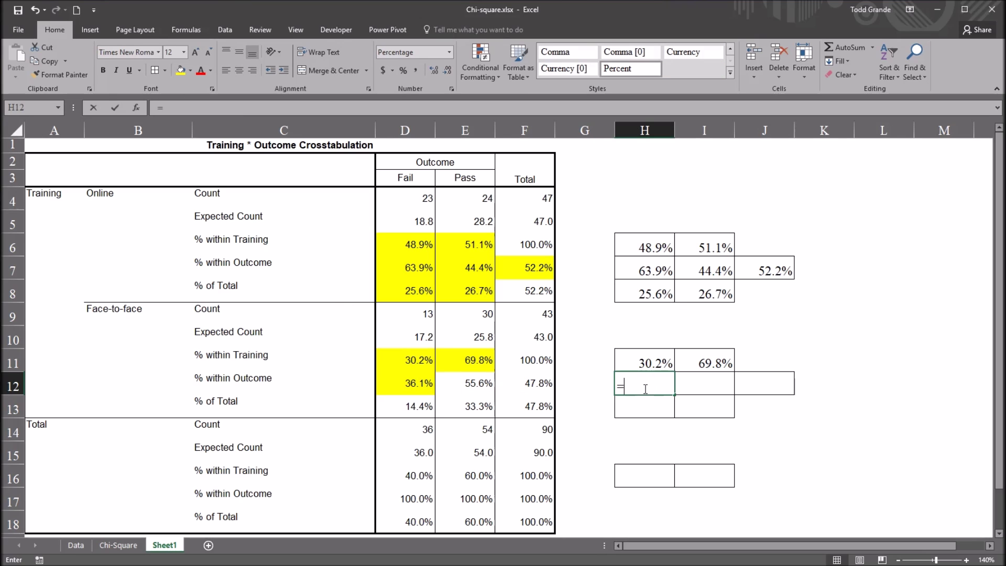
{"action": "left_click", "coordinate": [404, 313]}
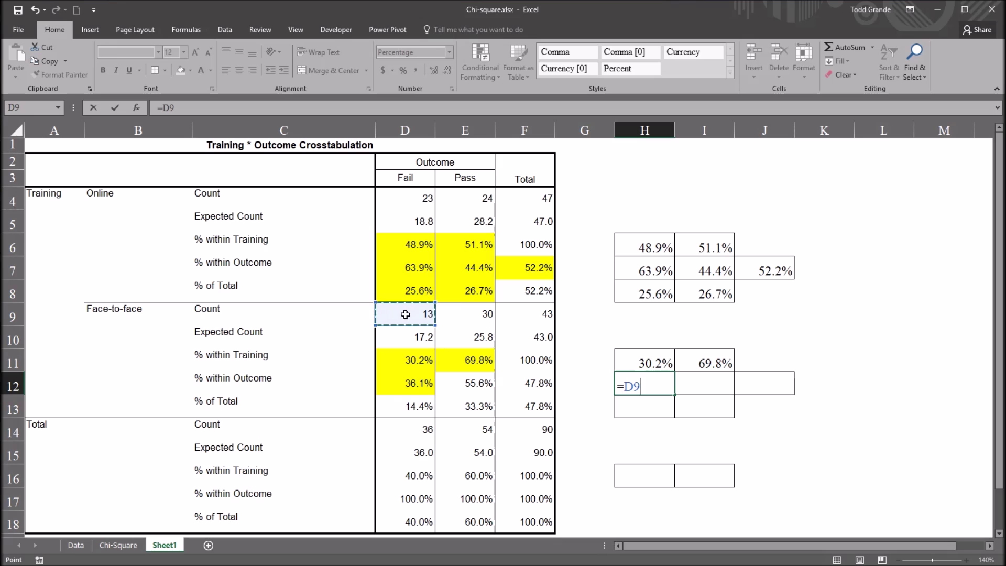
{"action": "type", "text": "/"}
{"action": "left_click", "coordinate": [402, 431]}
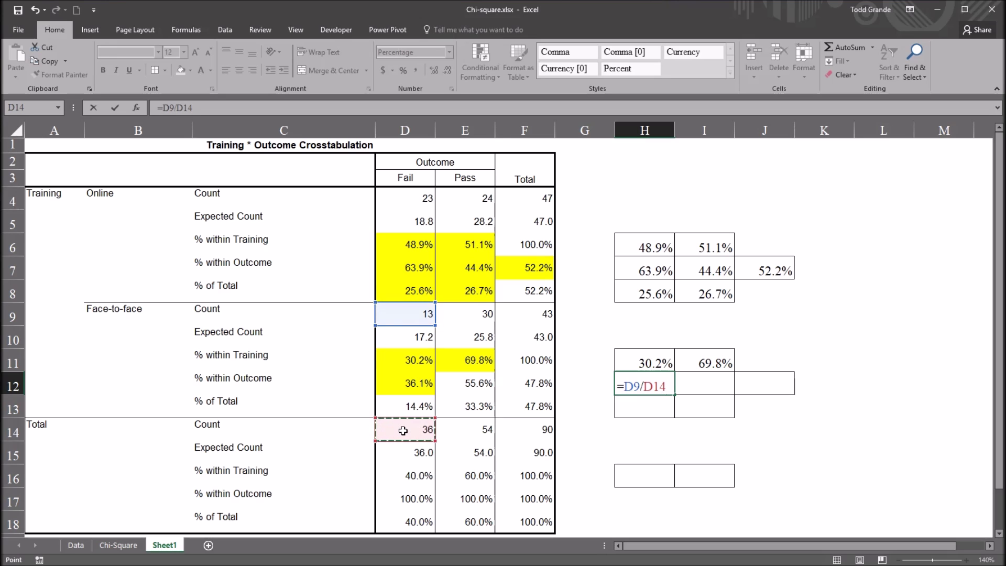
{"action": "key", "text": "Return"}
Step: Highlight 55.6% yellow and enter =E9/E14 in I12 to reproduce it
{"action": "left_click", "coordinate": [465, 388]}
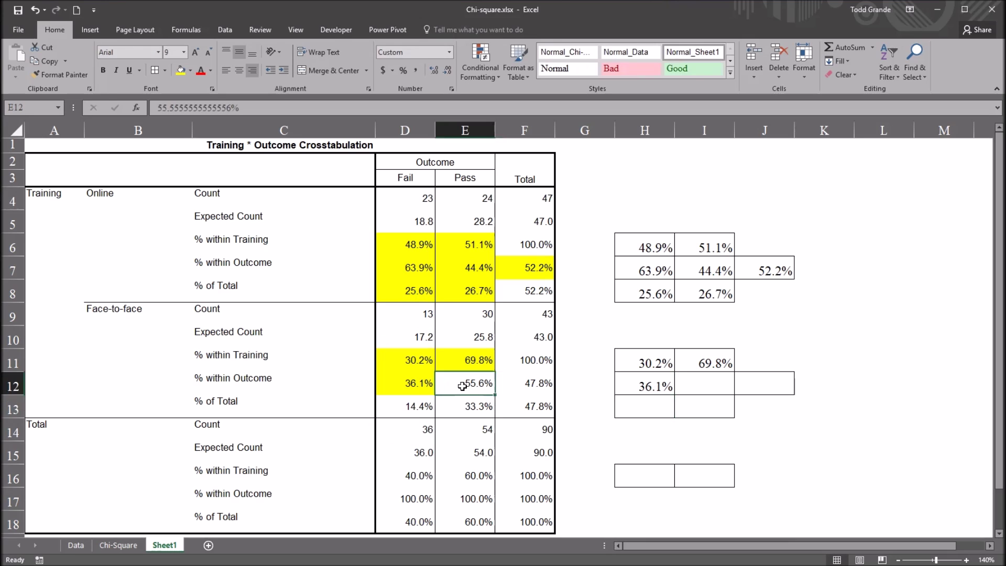
{"action": "left_click", "coordinate": [182, 71]}
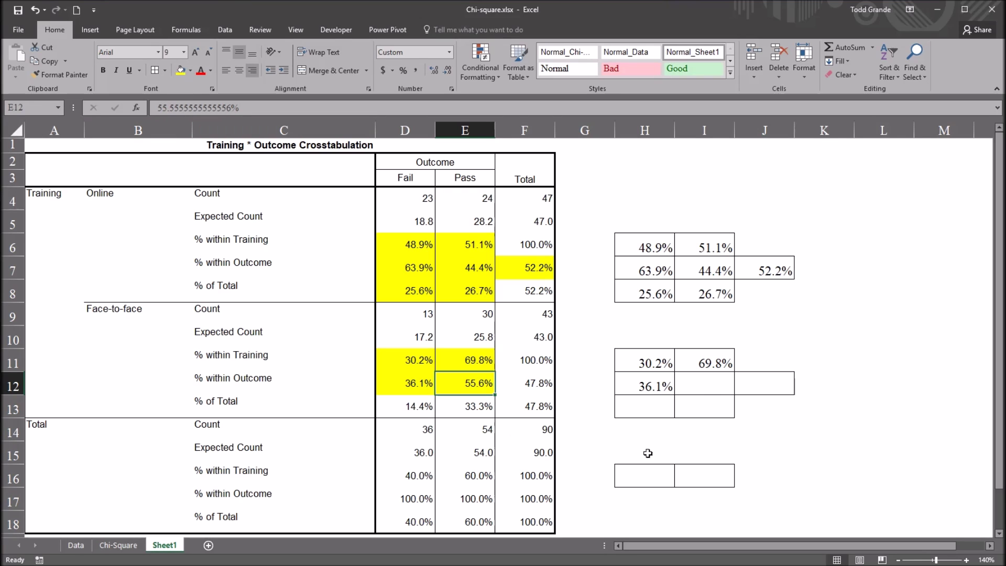
{"action": "left_click", "coordinate": [699, 391]}
{"action": "type", "text": "="}
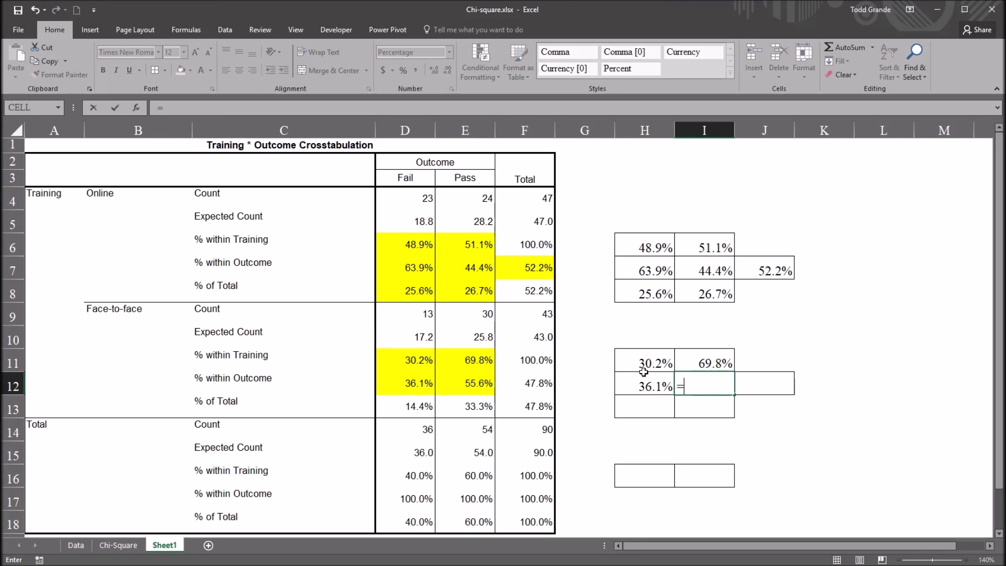
{"action": "left_click", "coordinate": [476, 317]}
{"action": "type", "text": "/"}
{"action": "left_click", "coordinate": [468, 429]}
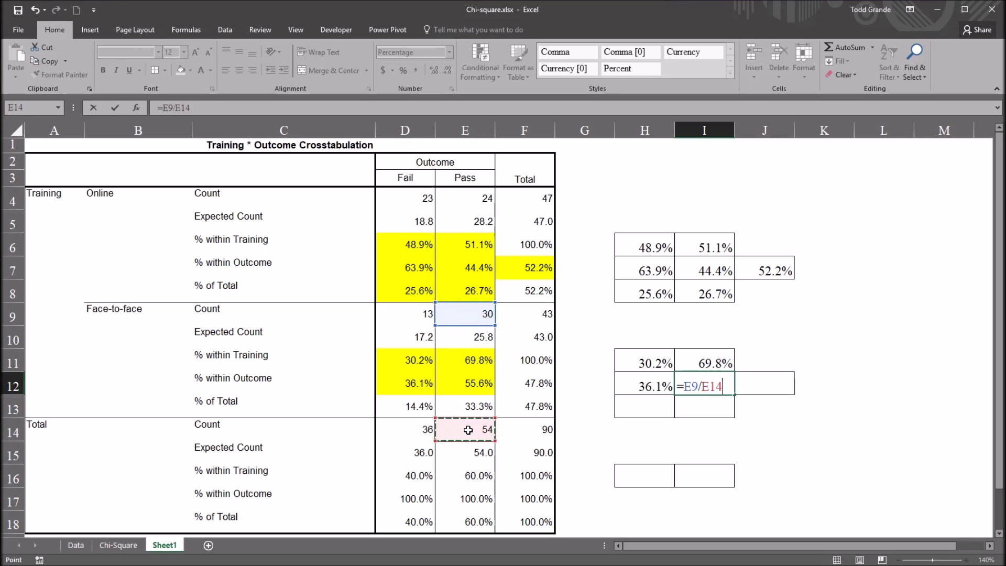
{"action": "key", "text": "Return"}
Step: Highlight 47.8% yellow and enter =F9/F14 in J12 to reproduce it
{"action": "left_click_drag", "start_coordinate": [520, 383], "coordinate": [512, 385]}
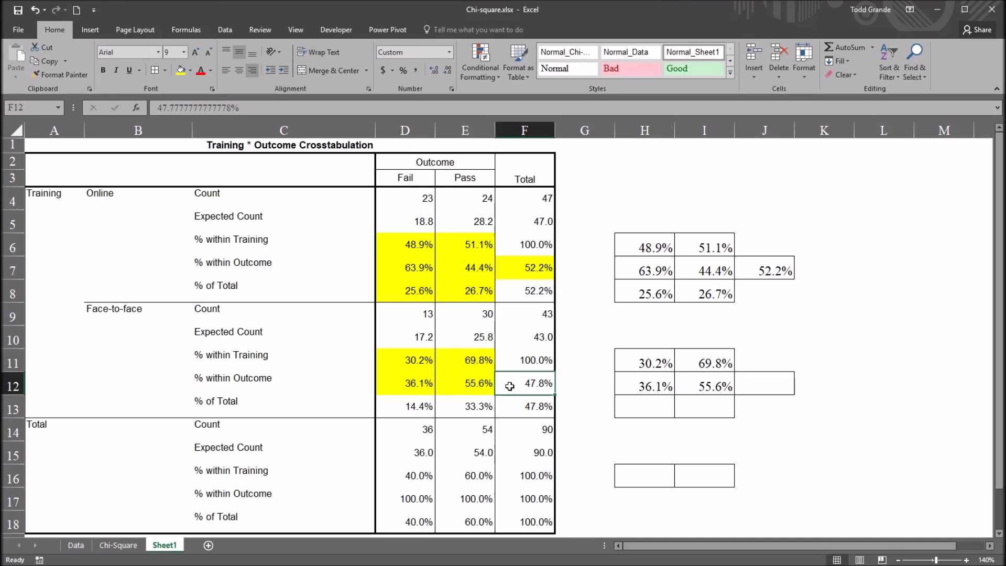
{"action": "left_click", "coordinate": [180, 70]}
{"action": "left_click", "coordinate": [744, 385]}
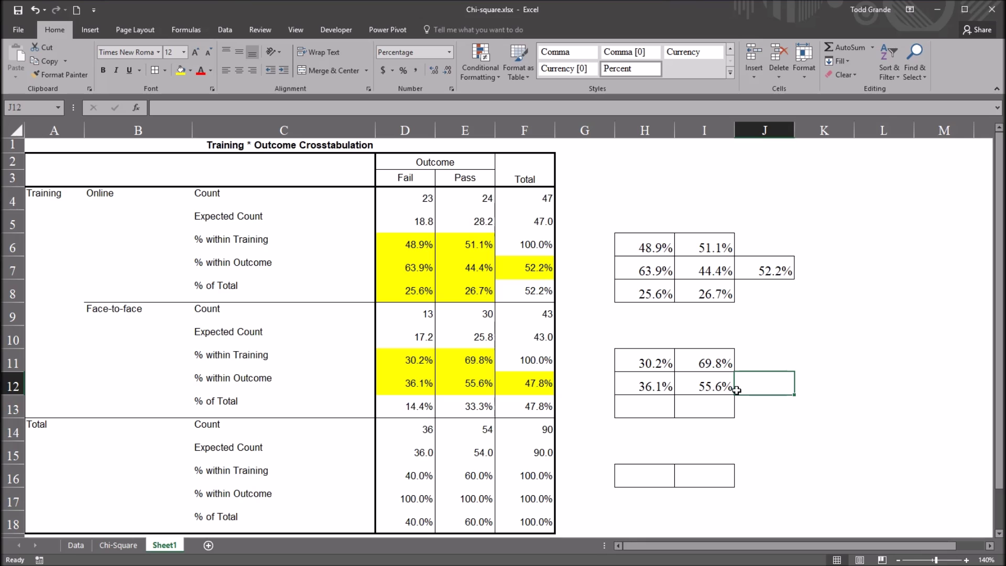
{"action": "type", "text": "="}
{"action": "left_click", "coordinate": [530, 316]}
{"action": "type", "text": "/"}
{"action": "left_click", "coordinate": [531, 431]}
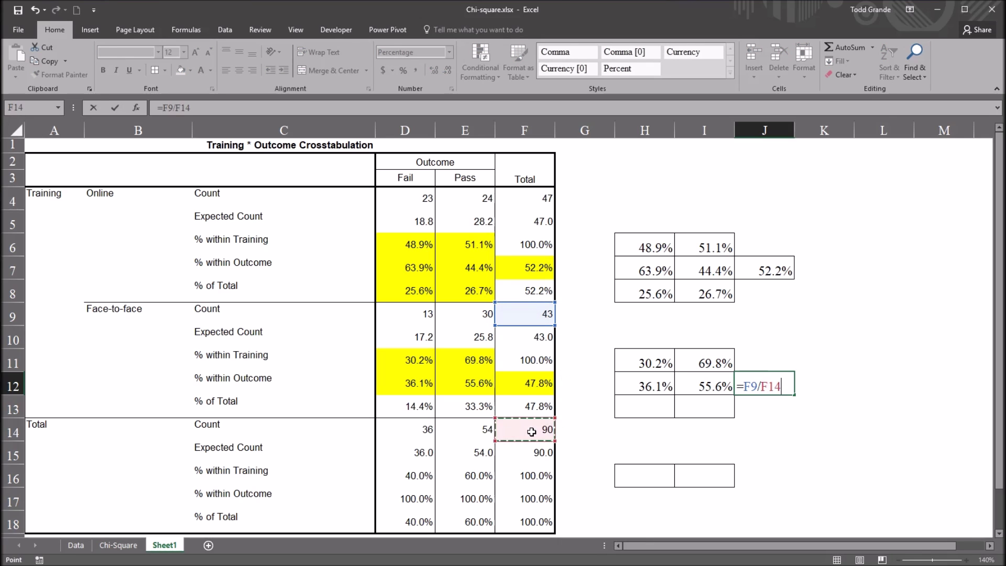
{"action": "key", "text": "Return"}
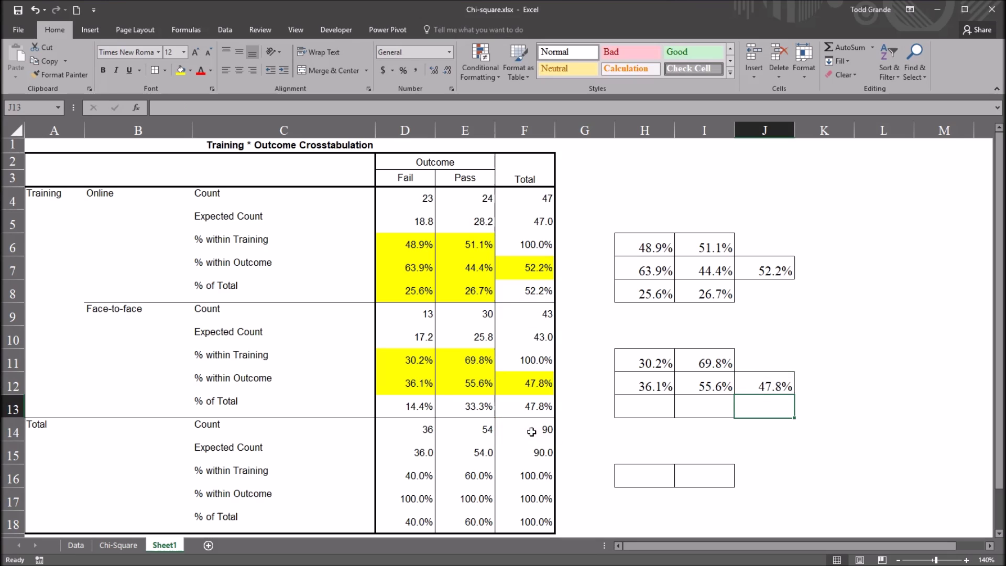
{"action": "left_click", "coordinate": [762, 389]}
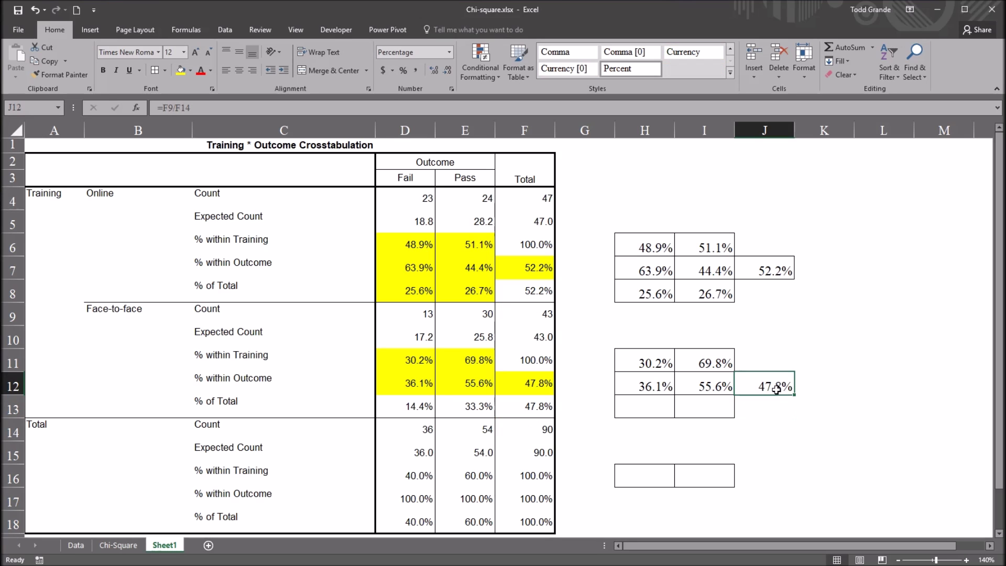
{"action": "left_click", "coordinate": [397, 408]}
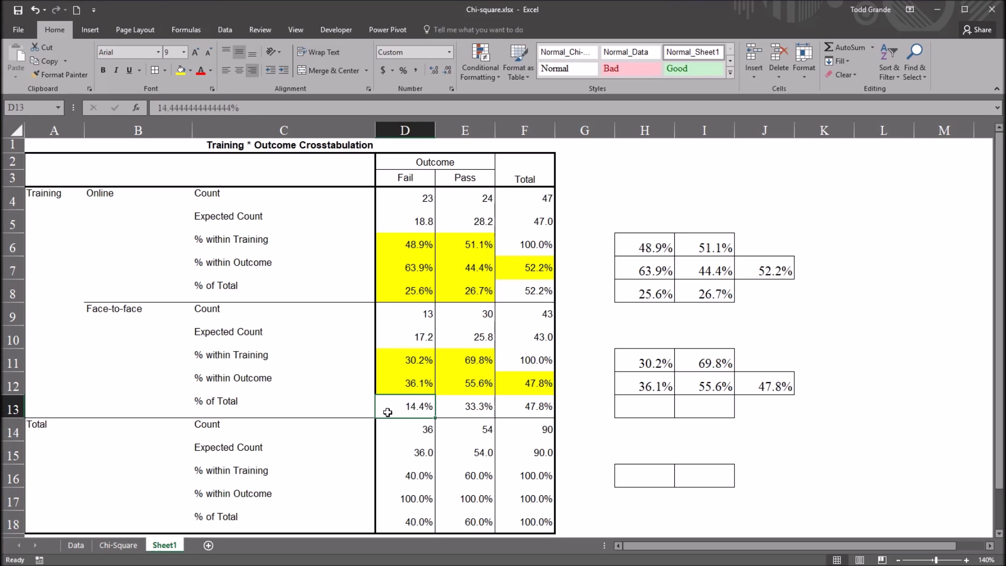
Step: Highlight 14.4% yellow and enter =D9/F14 in H13 to reproduce it
{"action": "left_click", "coordinate": [180, 70]}
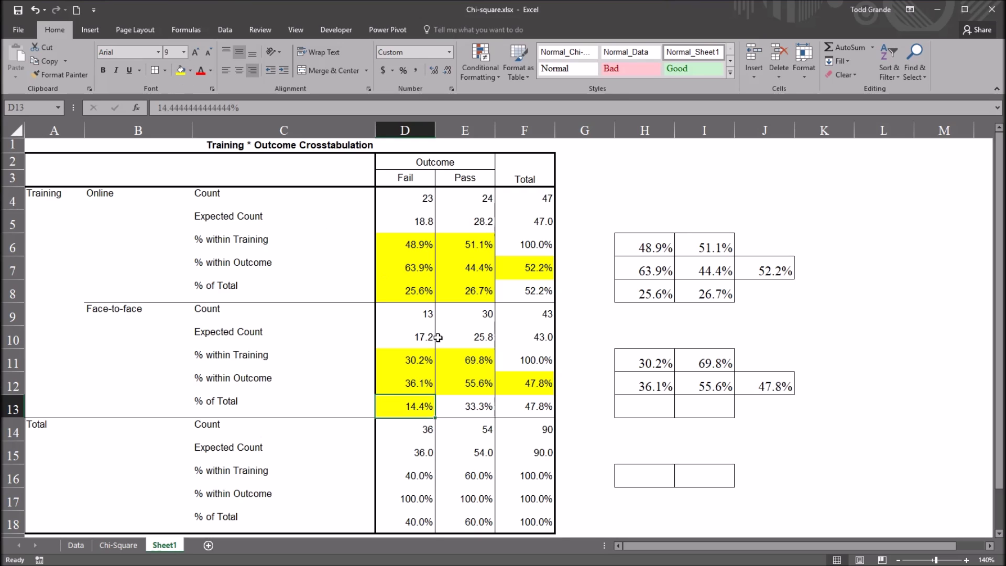
{"action": "left_click", "coordinate": [629, 410]}
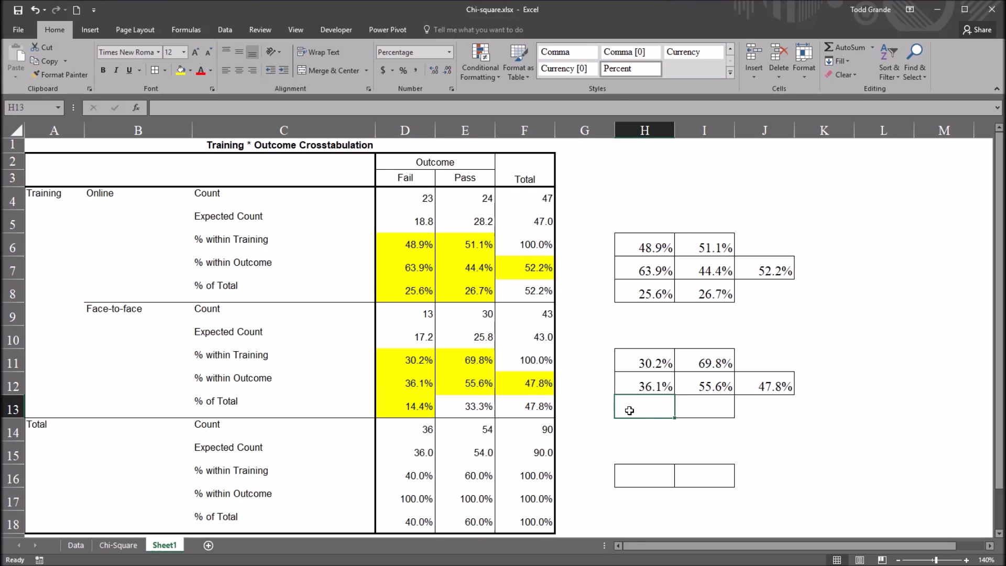
{"action": "type", "text": "="}
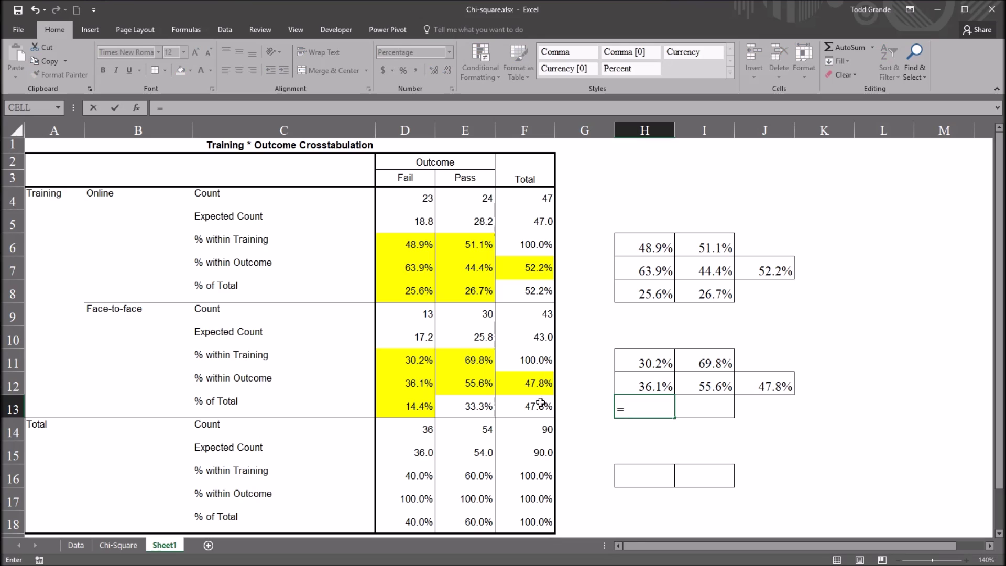
{"action": "left_click", "coordinate": [403, 314]}
{"action": "type", "text": "/"}
{"action": "left_click", "coordinate": [523, 433]}
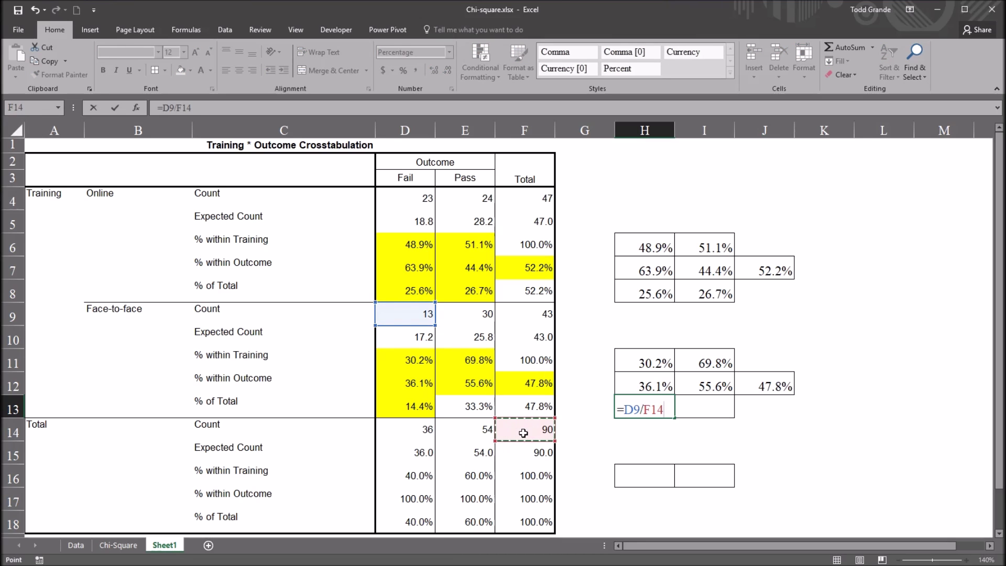
{"action": "key", "text": "Return"}
Step: Highlight 33.3% yellow and enter =E9/F14 in I13 to reproduce it
{"action": "left_click", "coordinate": [477, 409]}
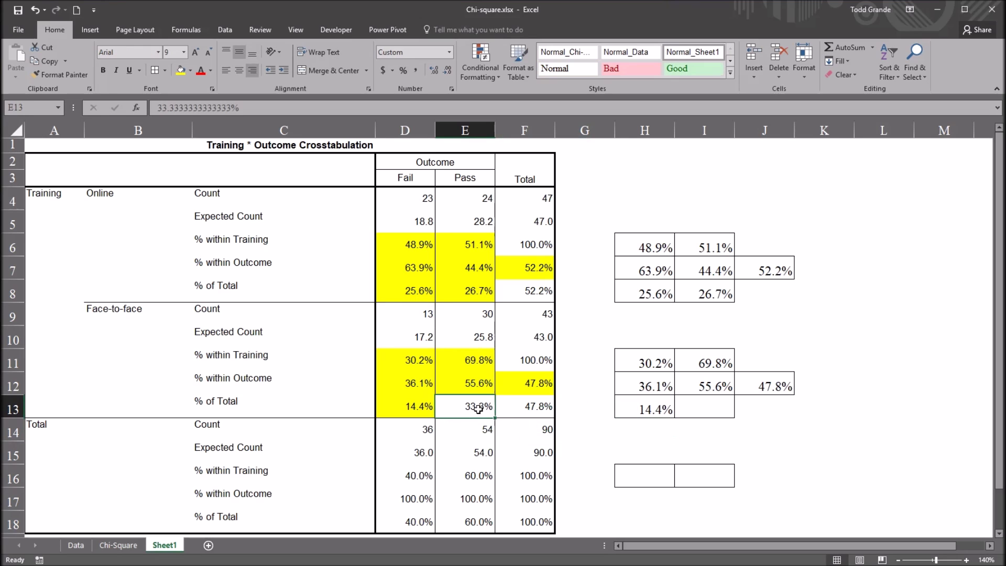
{"action": "left_click", "coordinate": [180, 72]}
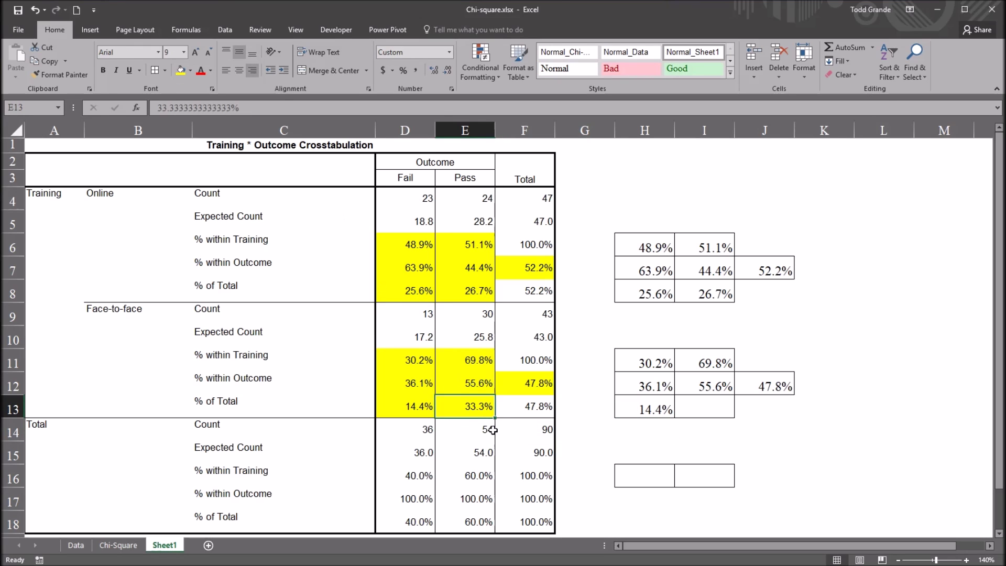
{"action": "left_click", "coordinate": [713, 412]}
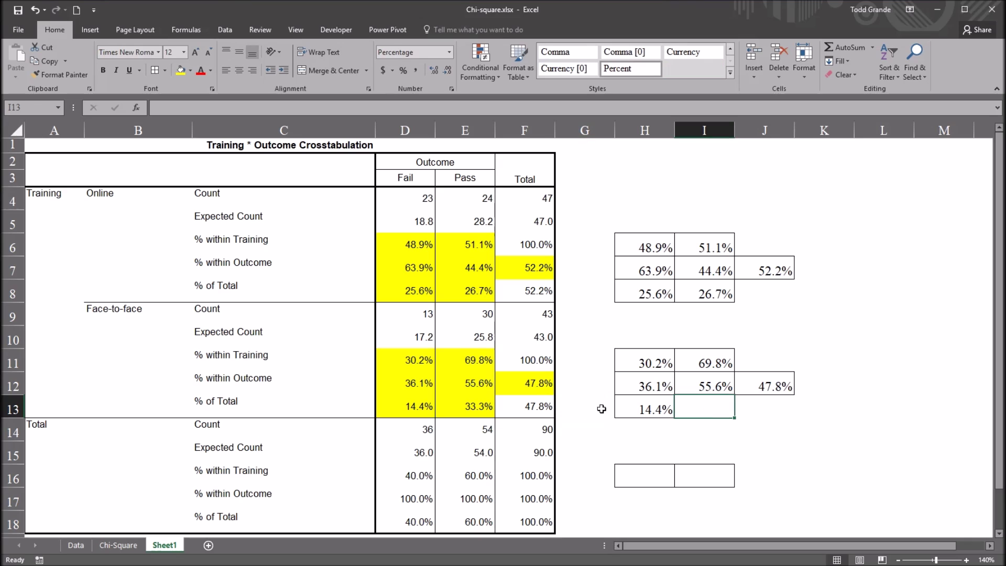
{"action": "type", "text": "="}
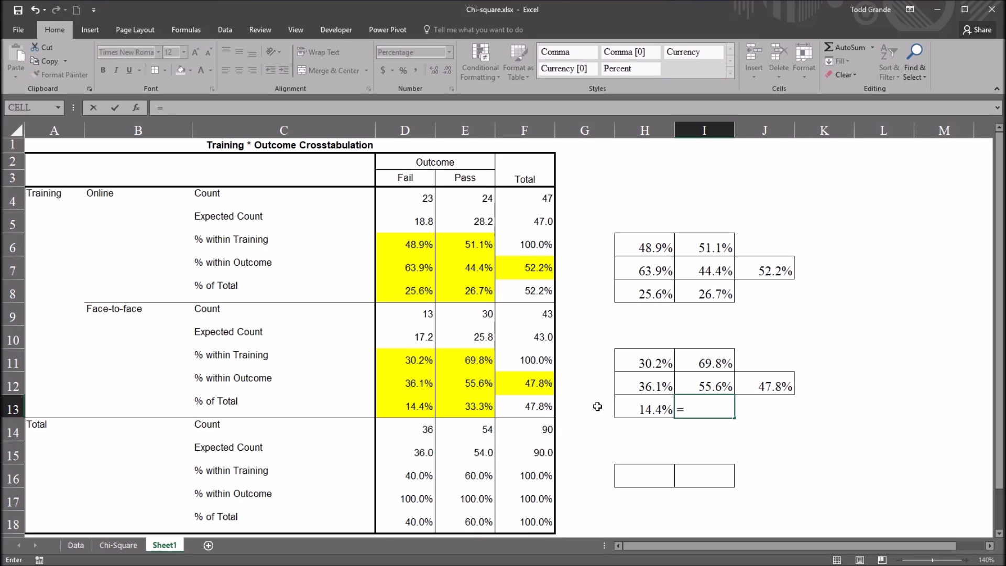
{"action": "left_click", "coordinate": [476, 321]}
{"action": "type", "text": "/"}
{"action": "left_click", "coordinate": [530, 427]}
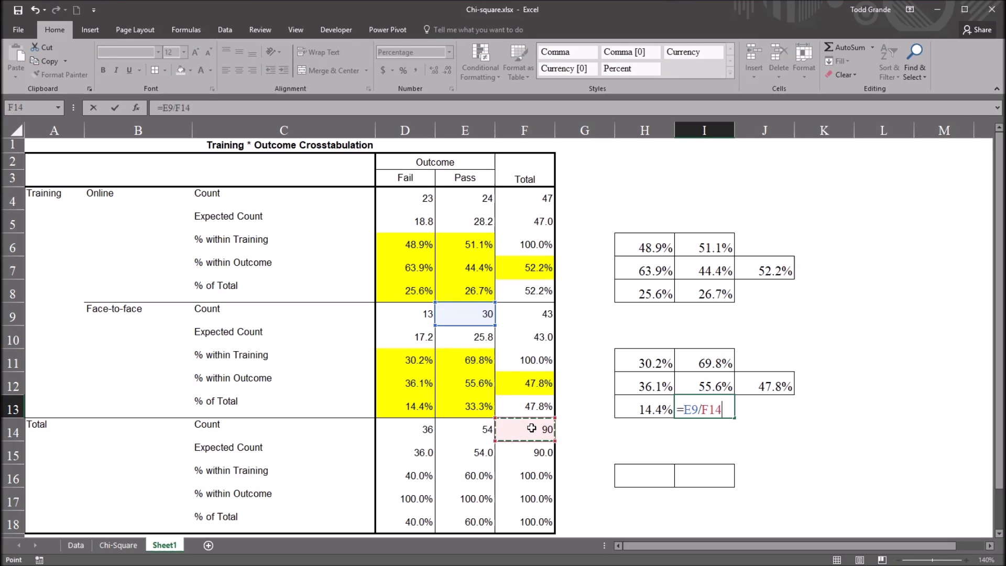
{"action": "key", "text": "Return"}
{"action": "left_click", "coordinate": [698, 409]}
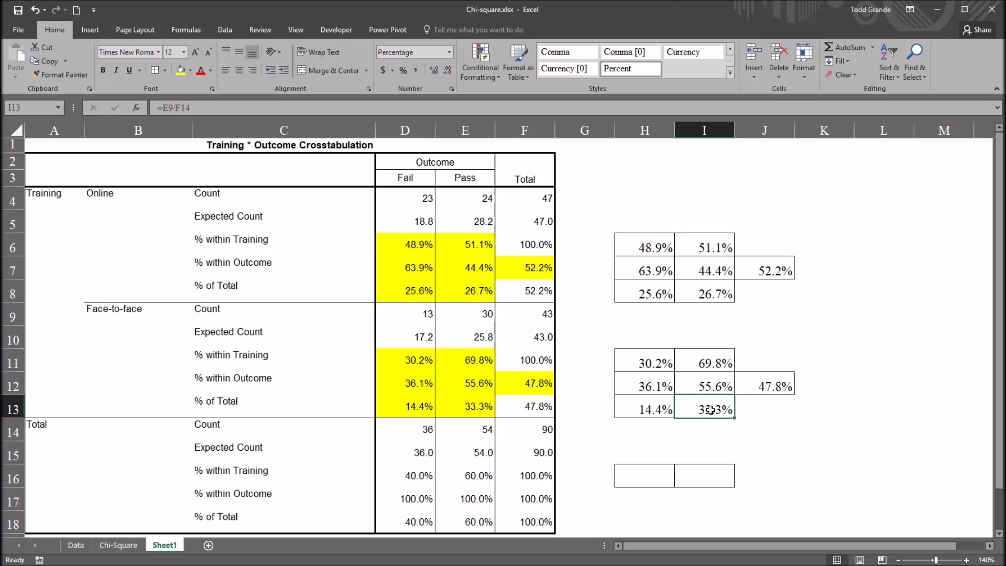
{"action": "left_click", "coordinate": [516, 407]}
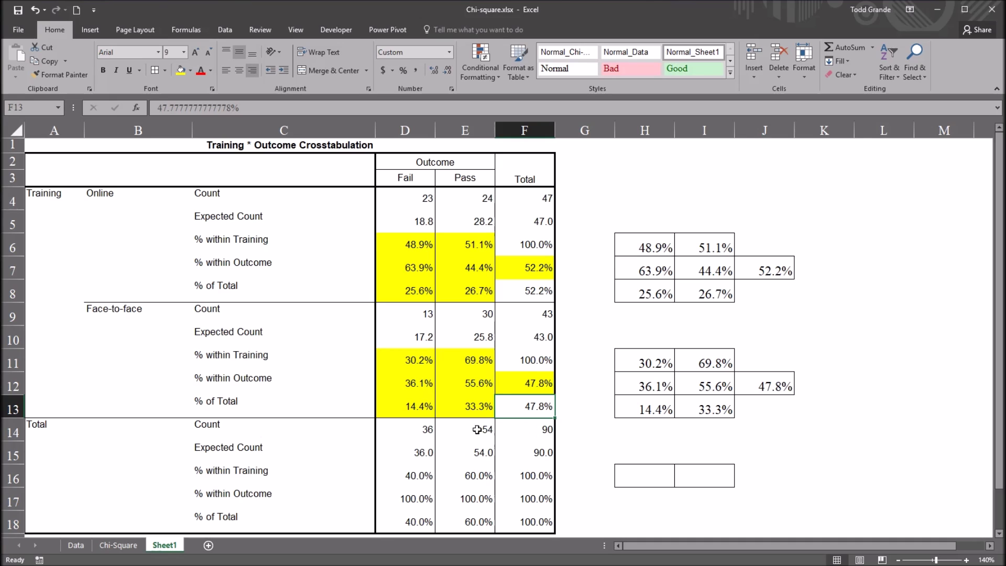
{"action": "left_click", "coordinate": [404, 477]}
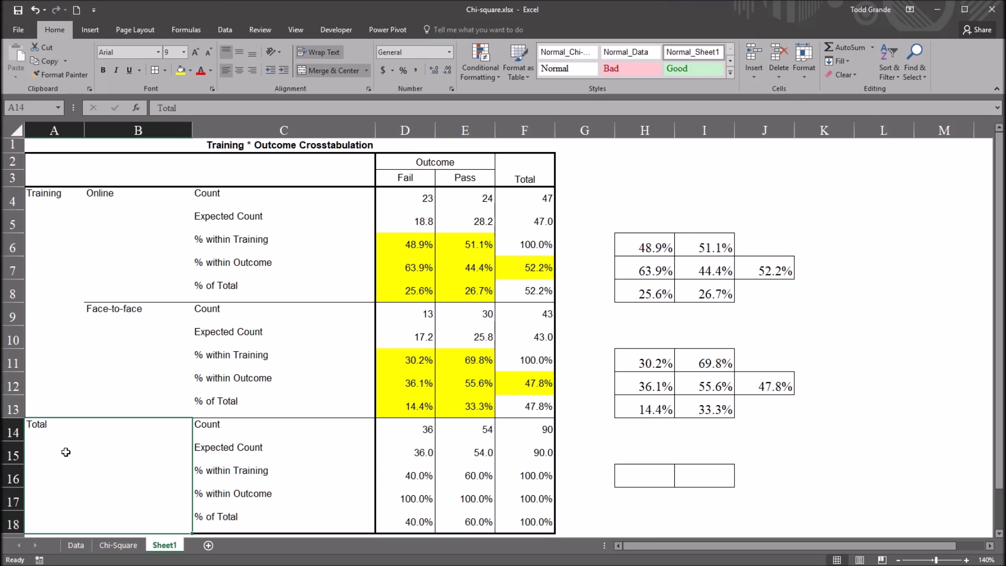
Step: Enter =D14/F14 in H16 to reproduce the 40.0% total within Training
{"action": "left_click", "coordinate": [261, 474]}
{"action": "left_click", "coordinate": [407, 476]}
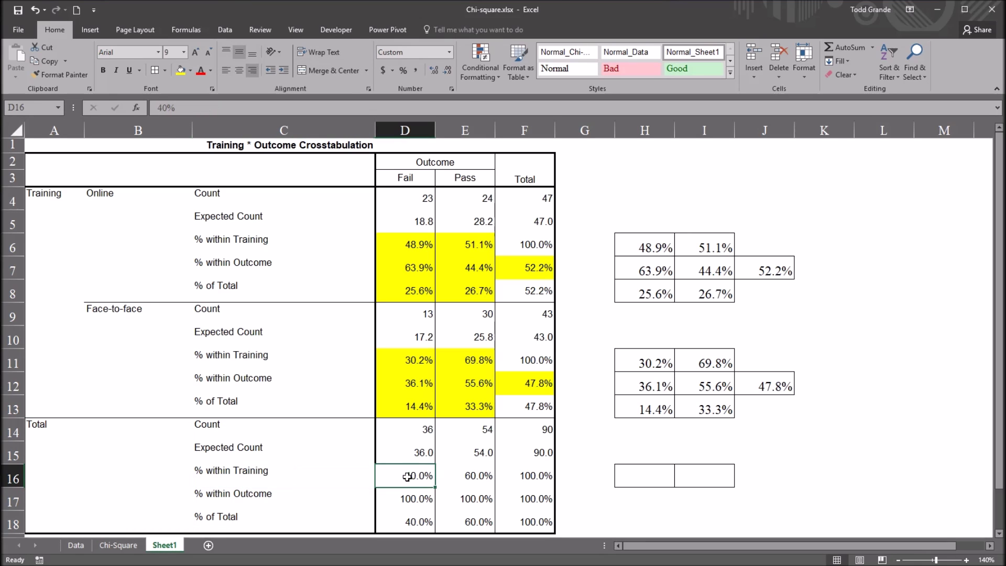
{"action": "left_click", "coordinate": [636, 474]}
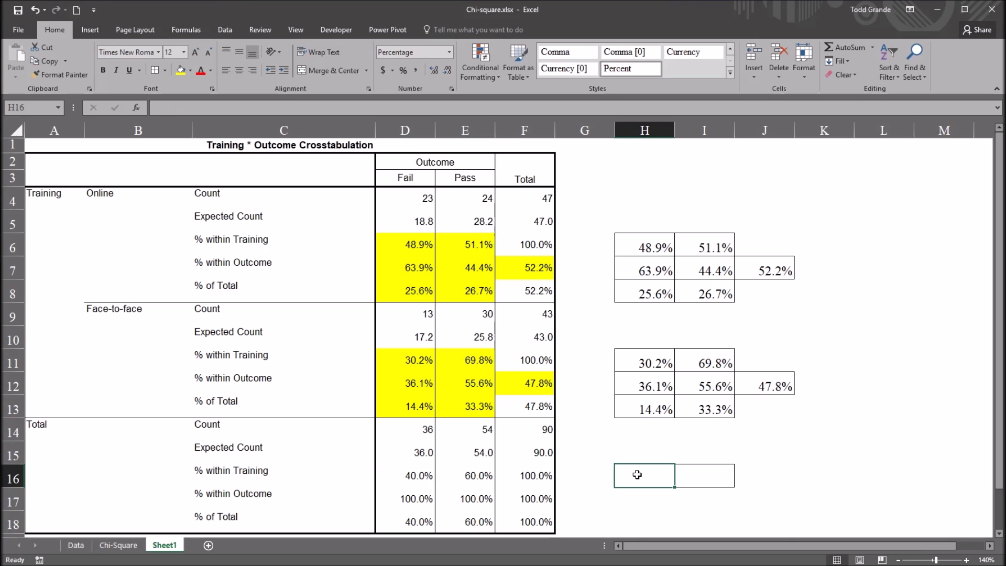
{"action": "type", "text": "="}
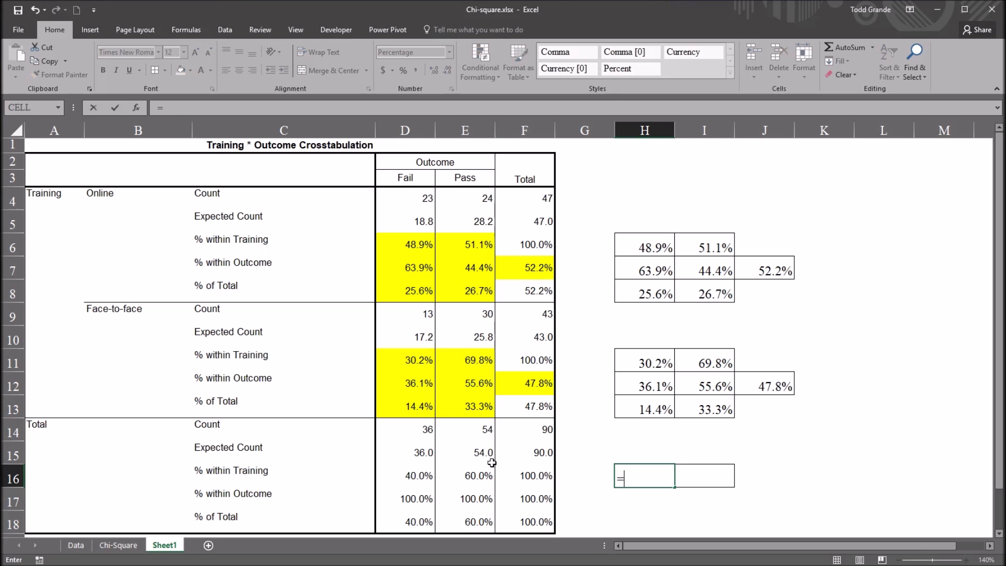
{"action": "left_click", "coordinate": [416, 434]}
{"action": "type", "text": "/"}
{"action": "left_click", "coordinate": [533, 432]}
{"action": "key", "text": "Return"}
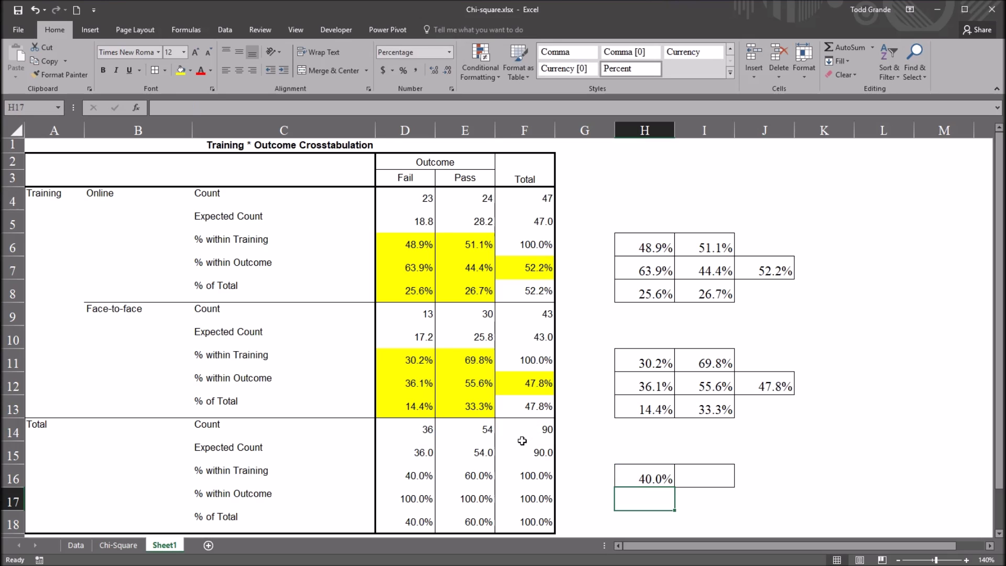
Step: Highlight the original 40.0% and 60.0% cells yellow
{"action": "left_click", "coordinate": [413, 474]}
{"action": "left_click", "coordinate": [181, 69]}
{"action": "left_click", "coordinate": [462, 474]}
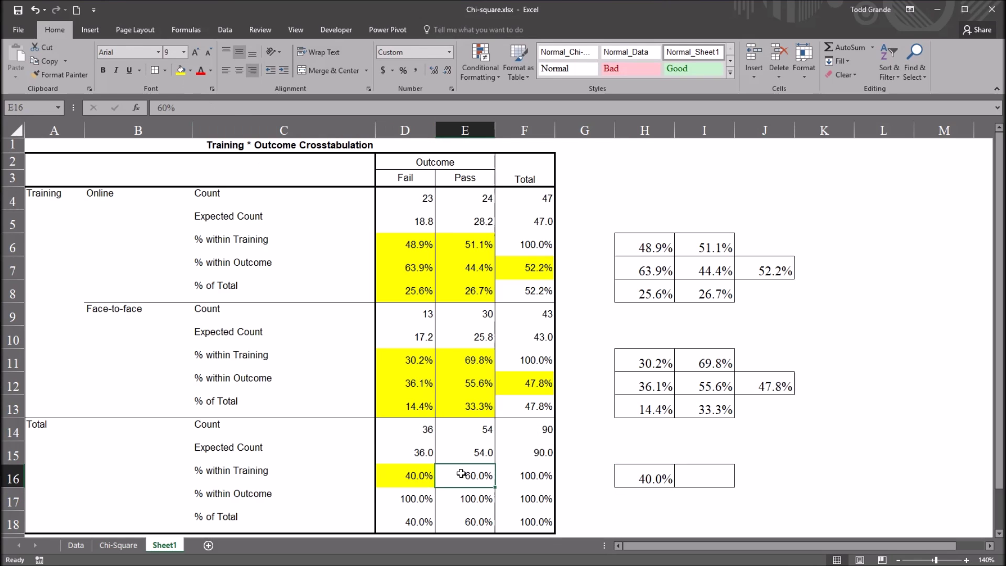
{"action": "left_click", "coordinate": [181, 70]}
Step: Enter =E14/F14 in I16 to reproduce 60.0%, then verify the formula
{"action": "left_click", "coordinate": [699, 479]}
{"action": "type", "text": "="}
{"action": "left_click", "coordinate": [480, 431]}
{"action": "type", "text": "/"}
{"action": "left_click", "coordinate": [520, 431]}
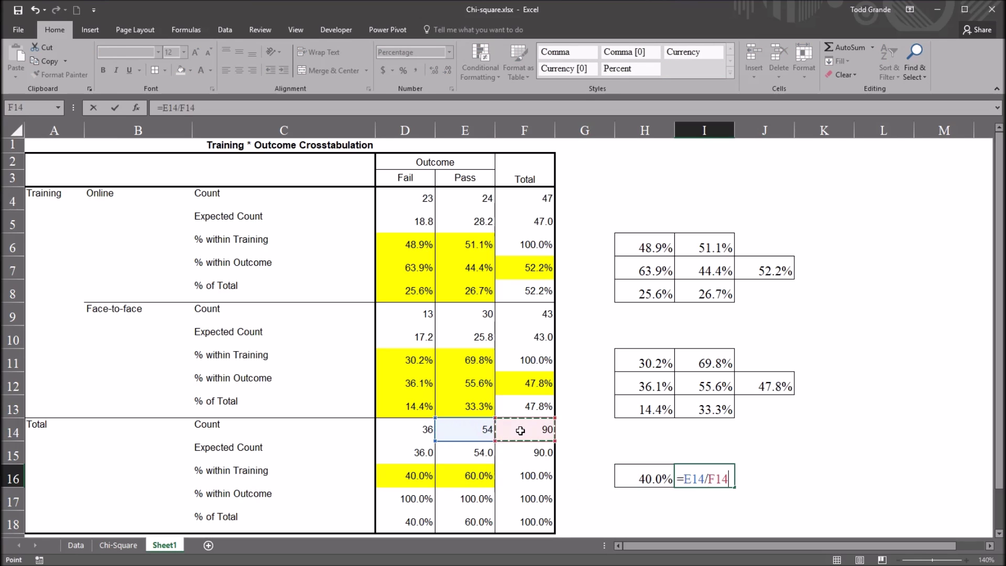
{"action": "key", "text": "Return"}
{"action": "left_click", "coordinate": [686, 476]}
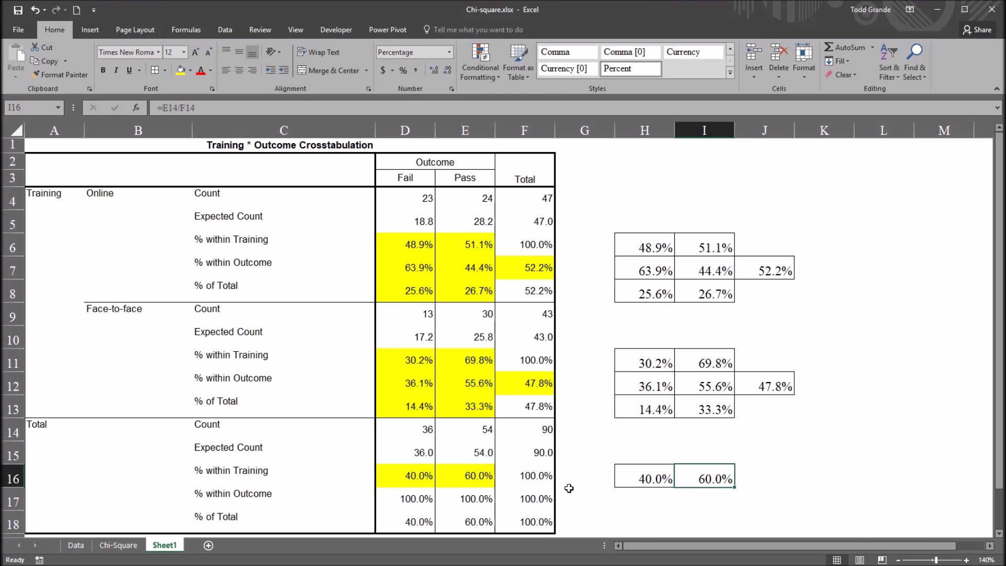
{"action": "left_click", "coordinate": [543, 478]}
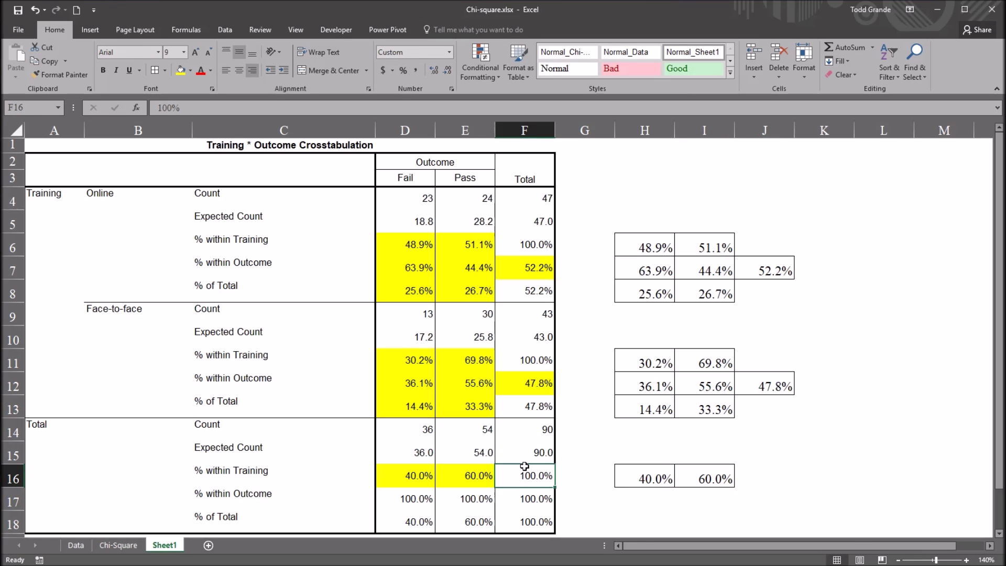
Step: Review the total % within Outcome row, all showing 100.0%
{"action": "left_click", "coordinate": [317, 500]}
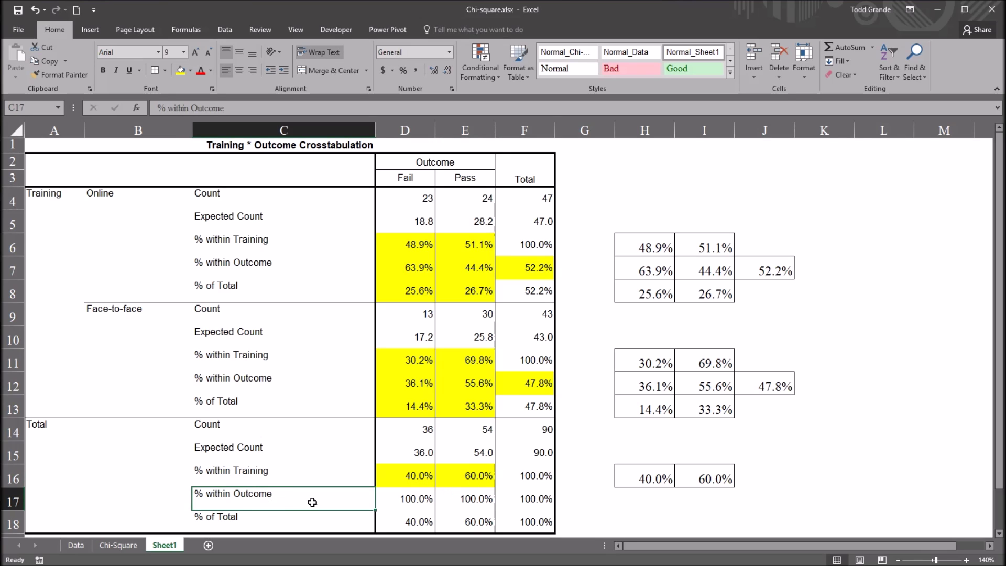
{"action": "left_click", "coordinate": [405, 498]}
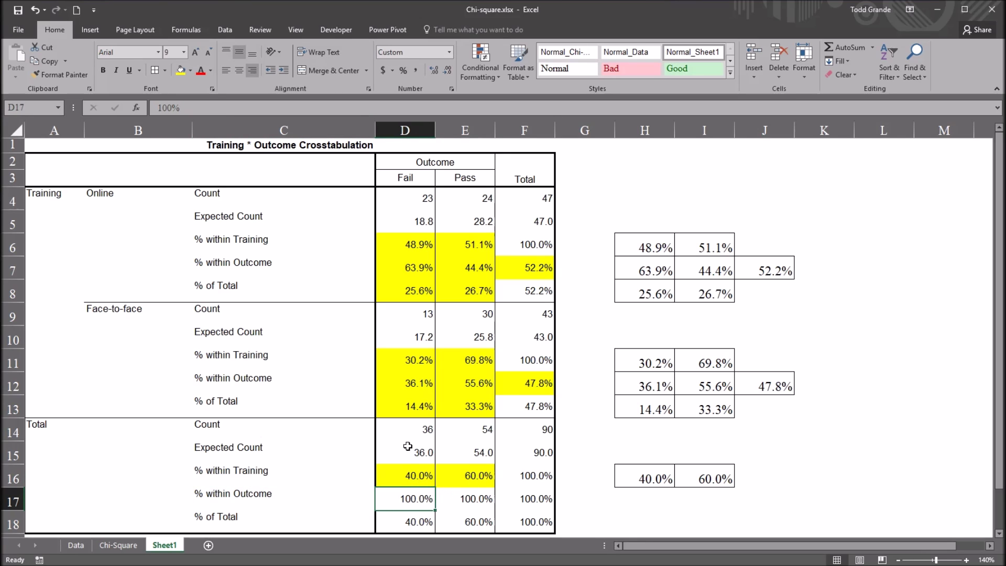
{"action": "left_click", "coordinate": [453, 501]}
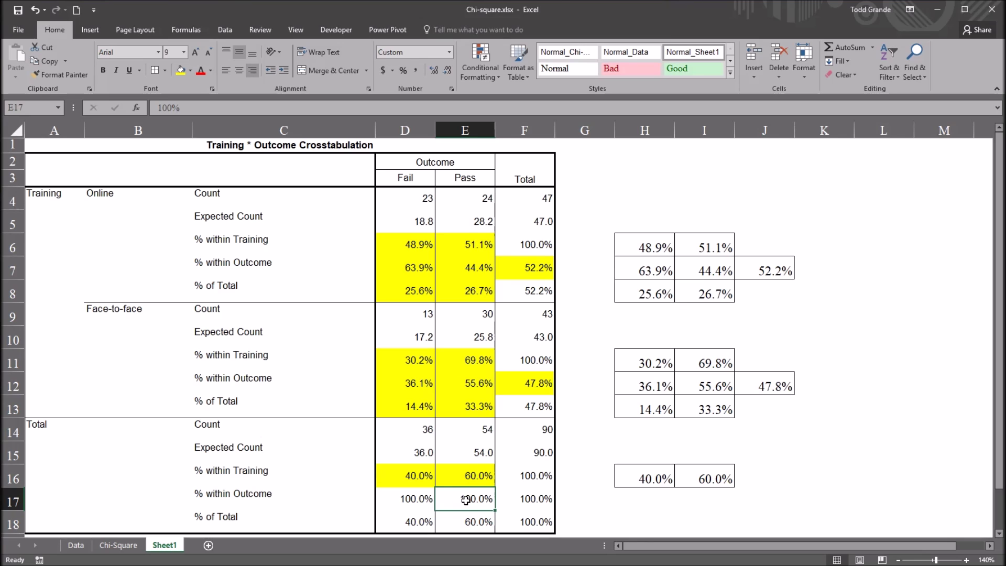
{"action": "left_click", "coordinate": [535, 498]}
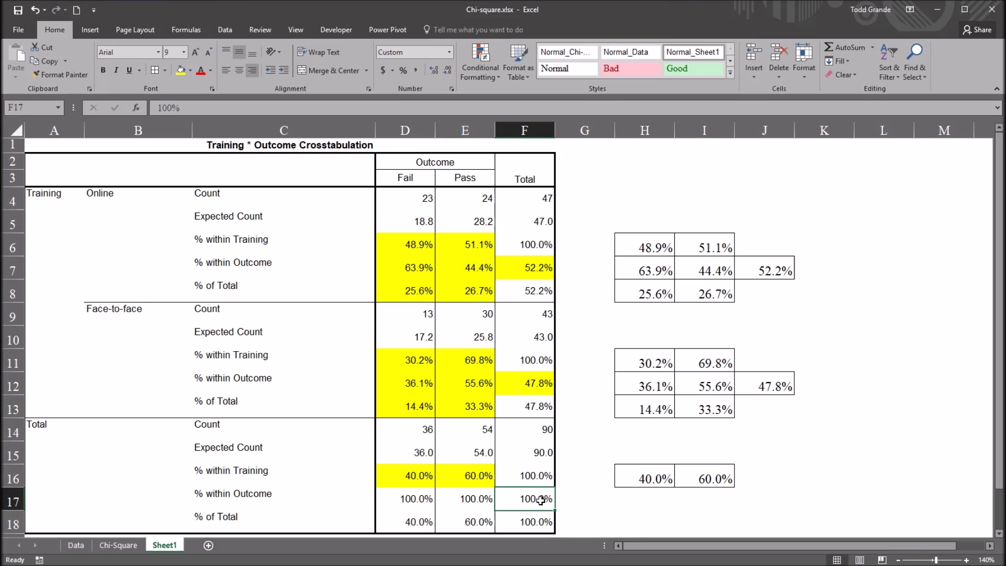
Step: Review the % of Total row (40.0%, 60.0%, 100.0%), then switch to SPSS output
{"action": "left_click", "coordinate": [257, 517]}
{"action": "left_click", "coordinate": [404, 522]}
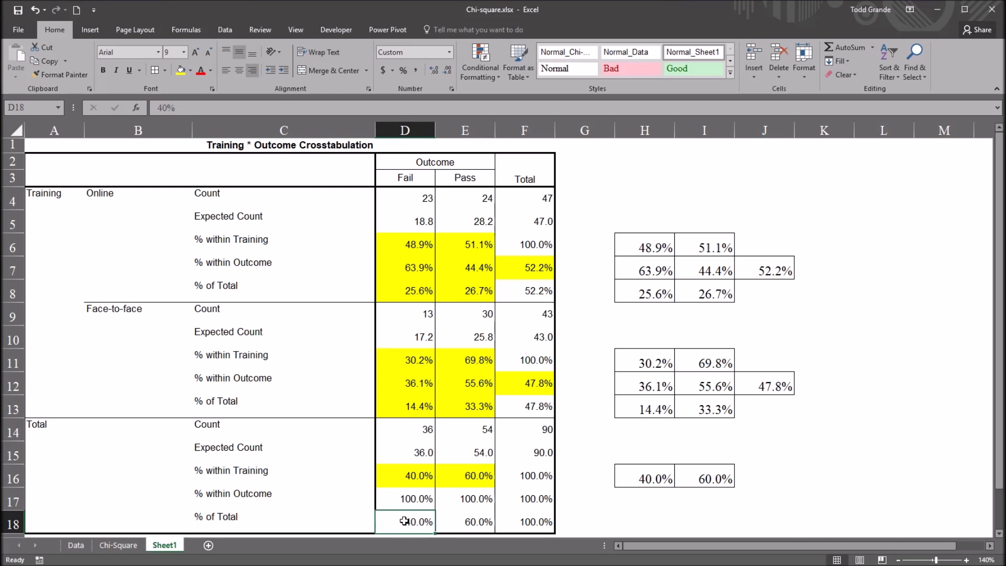
{"action": "left_click", "coordinate": [458, 520]}
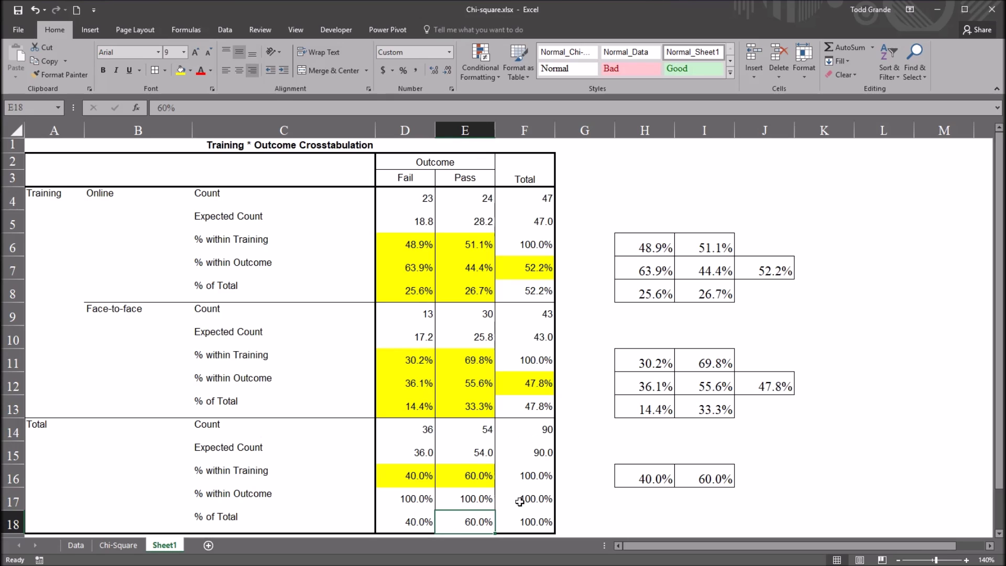
{"action": "left_click", "coordinate": [524, 521]}
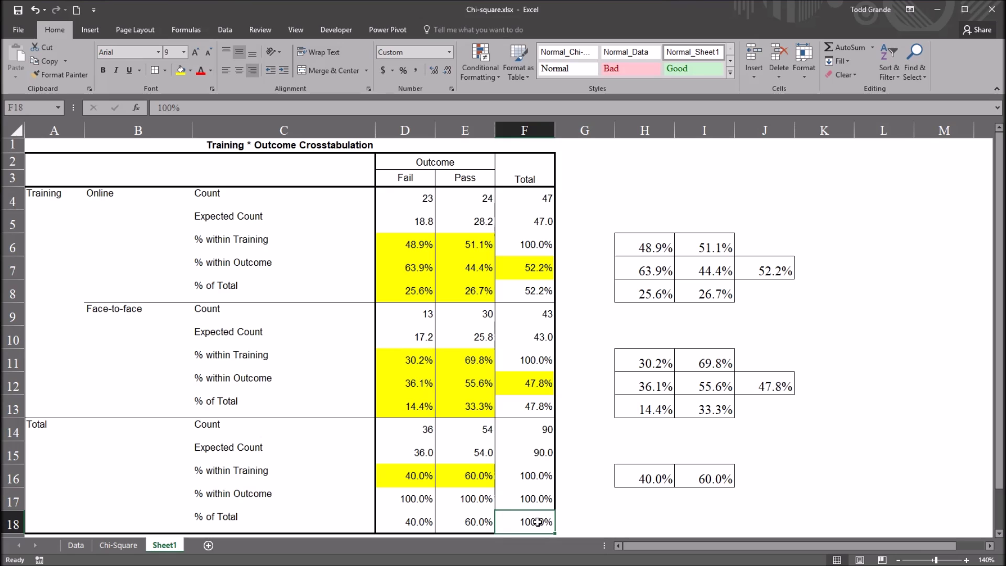
{"action": "left_click", "coordinate": [581, 520]}
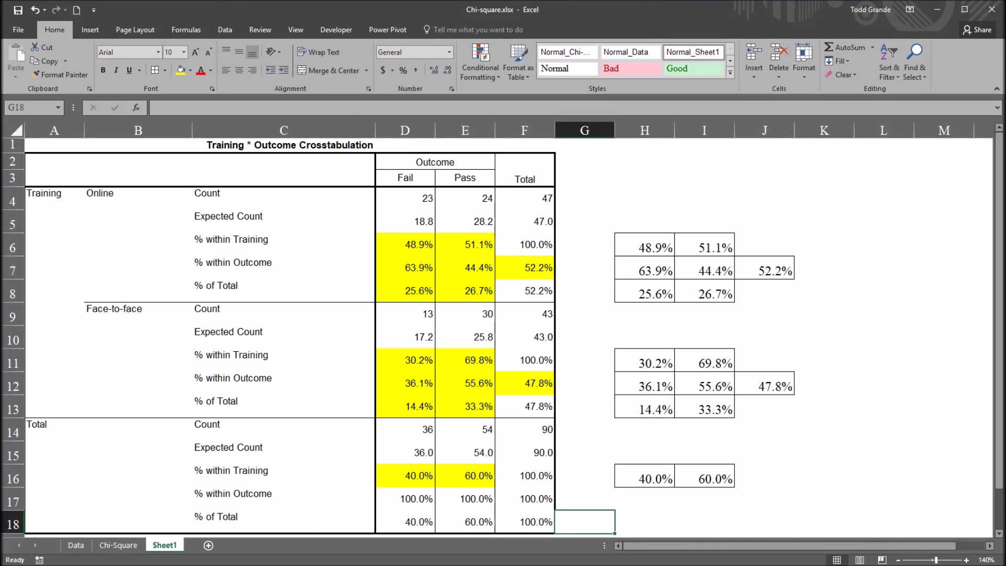
{"action": "left_click", "coordinate": [431, 563]}
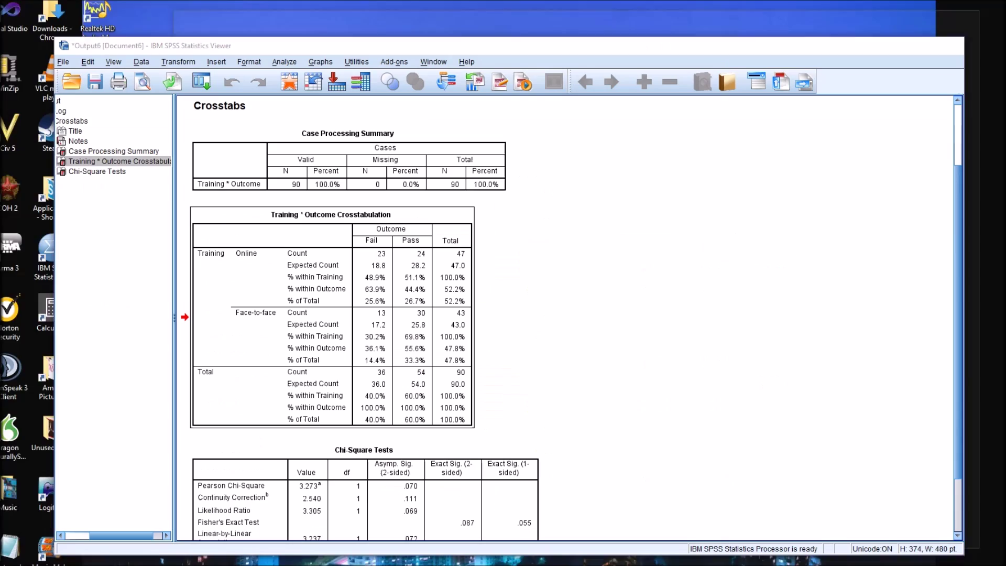
{"action": "left_click", "coordinate": [495, 548]}
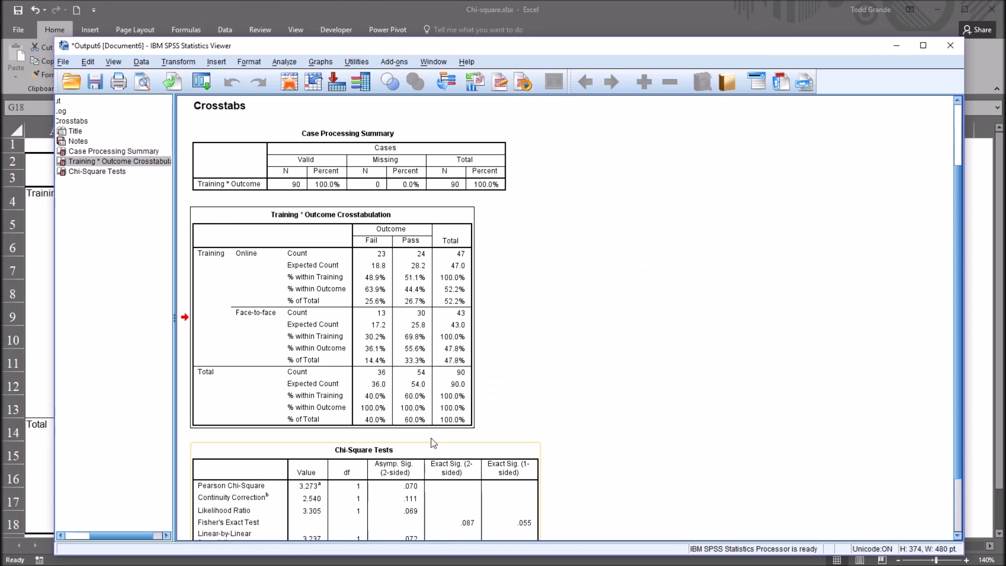
Step: Scroll the SPSS output to the Chi-Square Tests table showing Fisher's Exact Test and footnotes
{"action": "scroll", "coordinate": [675, 372], "scroll_direction": "down", "scroll_amount": 3}
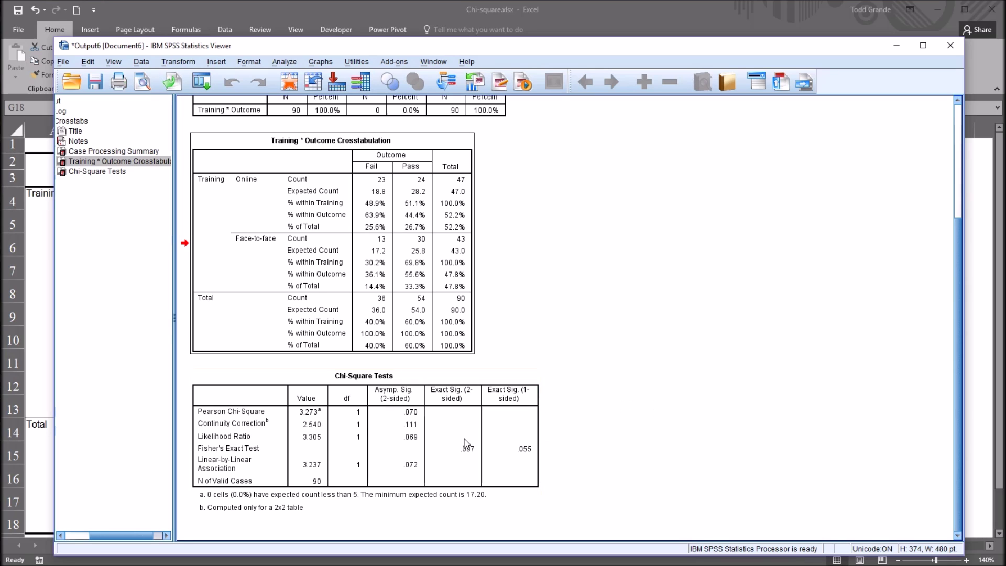
{"action": "left_click", "coordinate": [142, 415]}
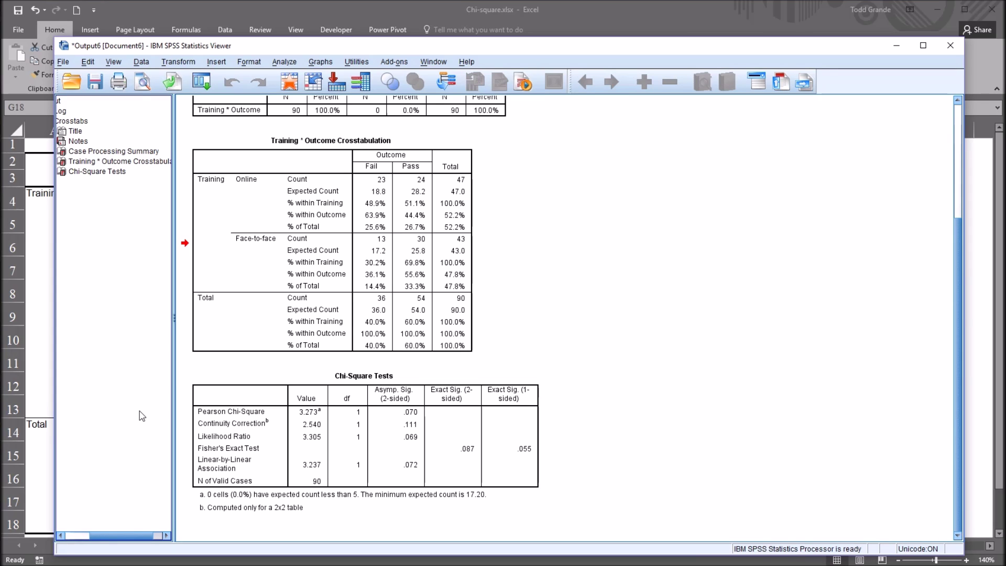